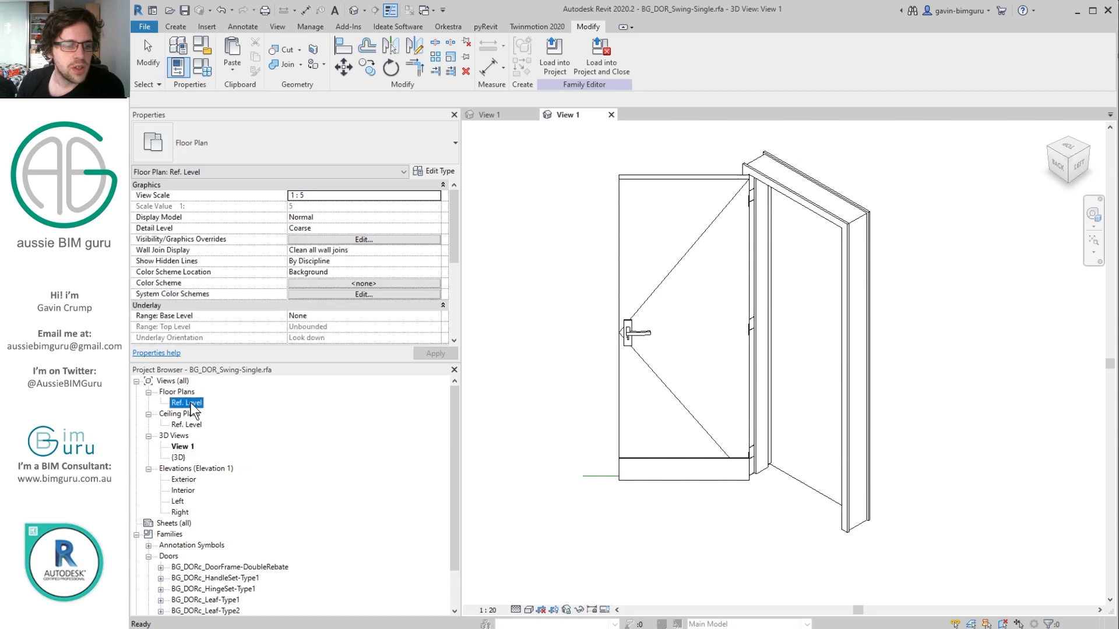
Open the door family's Ref. Level floor plan and save the family as BG_DOR_Pivot-Single.rfa.
{"action": "left_click", "coordinate": [634, 320]}
{"action": "scroll", "coordinate": [854, 300], "scroll_direction": "up", "scroll_amount": 4}
{"action": "left_click", "coordinate": [815, 336]}
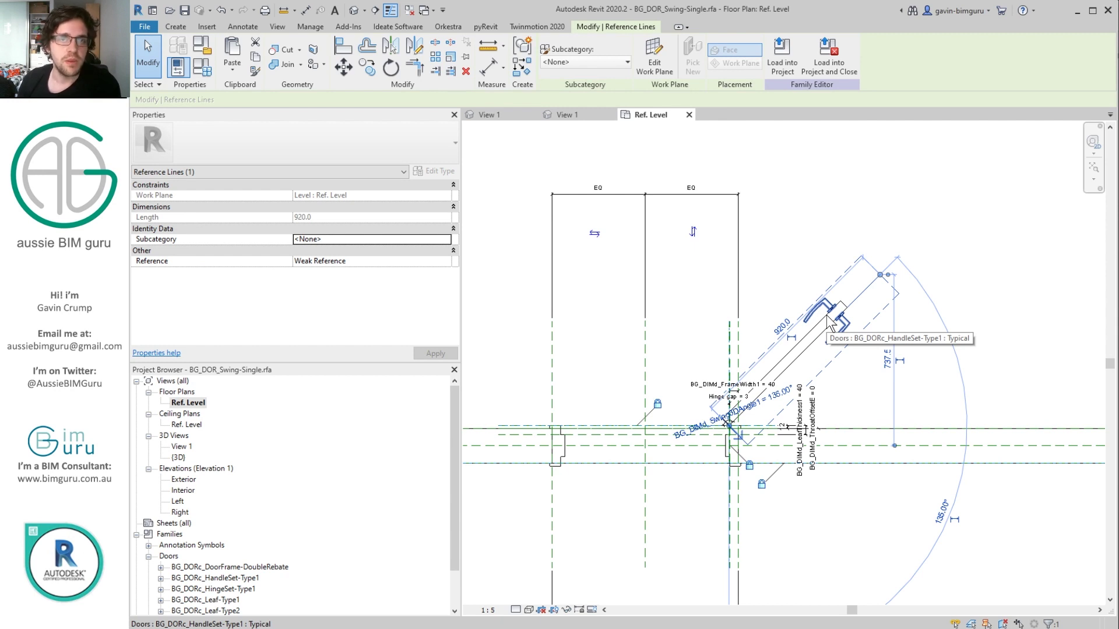
{"action": "left_click", "coordinate": [840, 201]}
{"action": "left_click", "coordinate": [144, 26]}
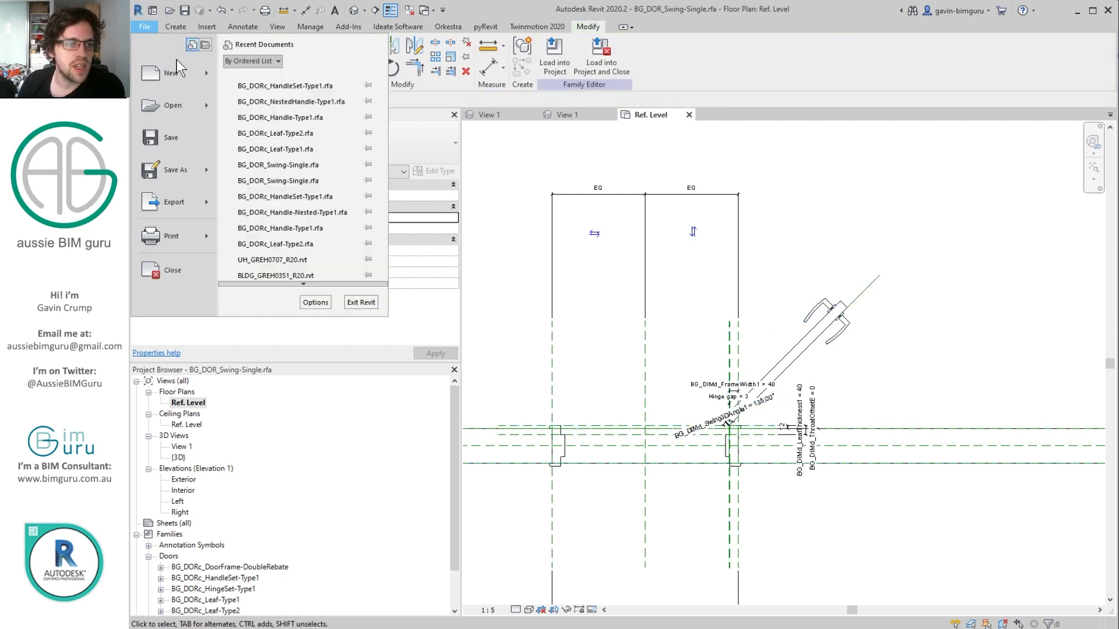
{"action": "mouse_move", "coordinate": [173, 167]}
{"action": "left_click", "coordinate": [306, 164]}
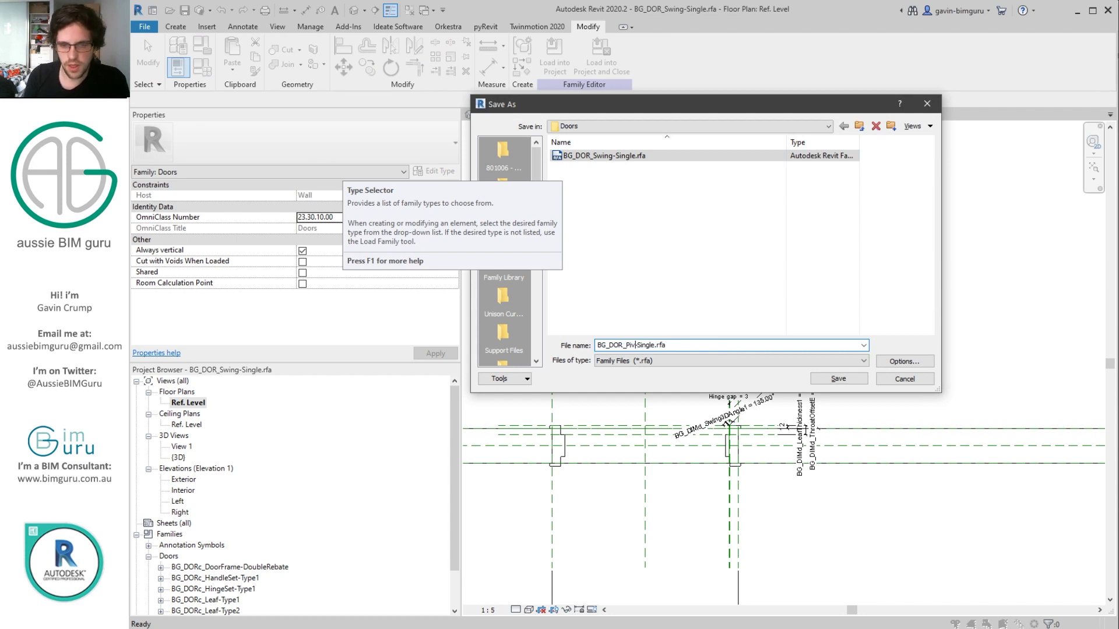
{"action": "key", "text": "Return"}
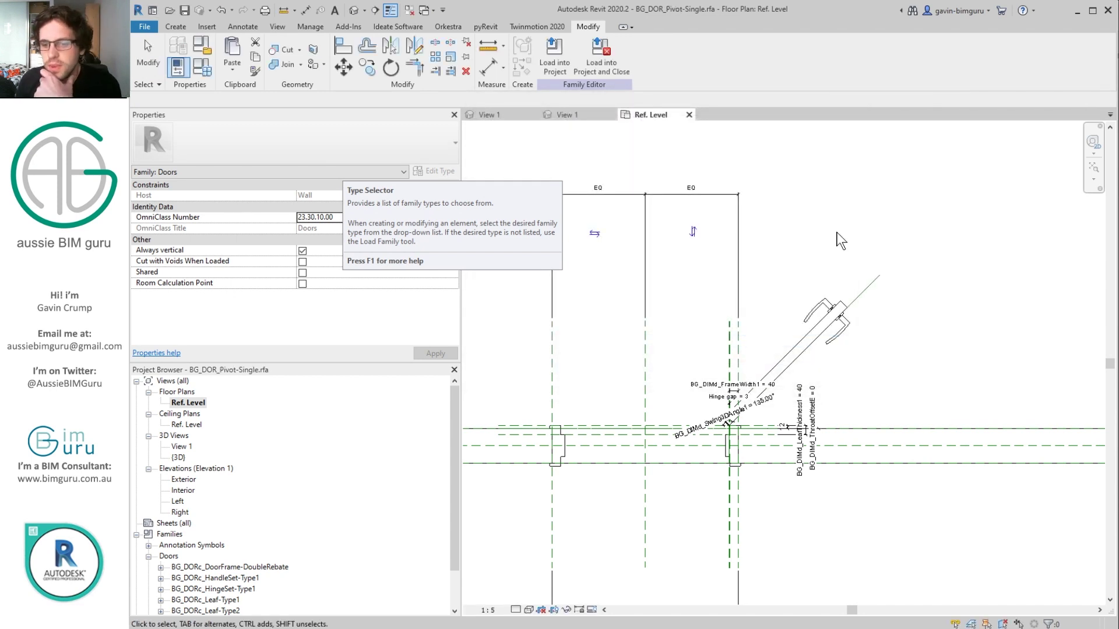
Close the inactive views and open the nested BG_DORc_Leaf-Type2 door leaf for family editing.
{"action": "scroll", "coordinate": [793, 268], "scroll_direction": "up", "scroll_amount": 2}
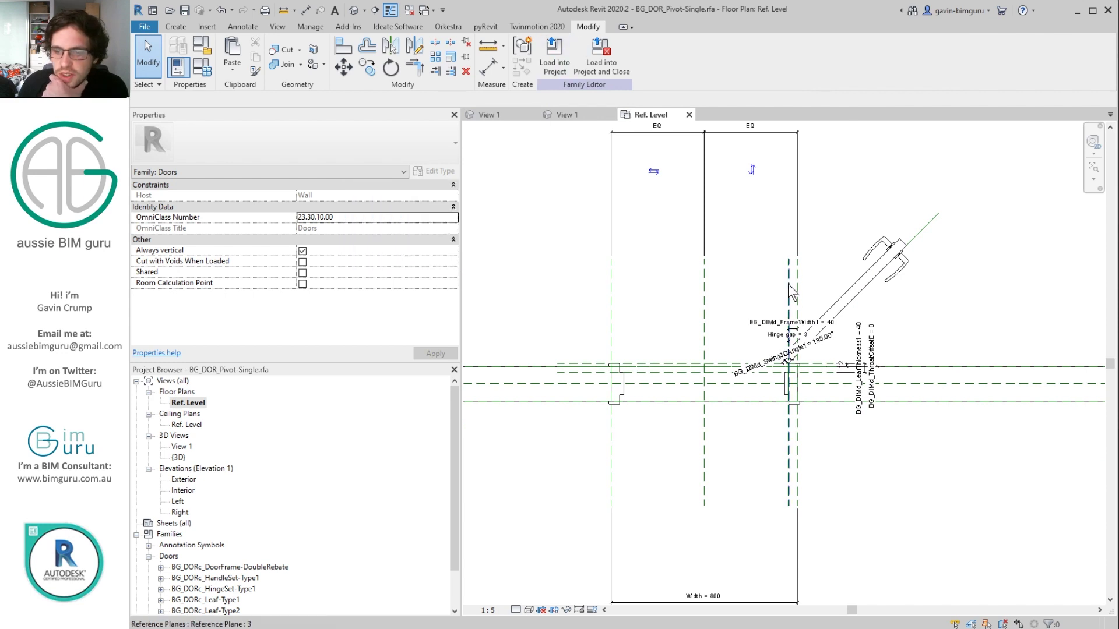
{"action": "scroll", "coordinate": [815, 286], "scroll_direction": "up", "scroll_amount": 2}
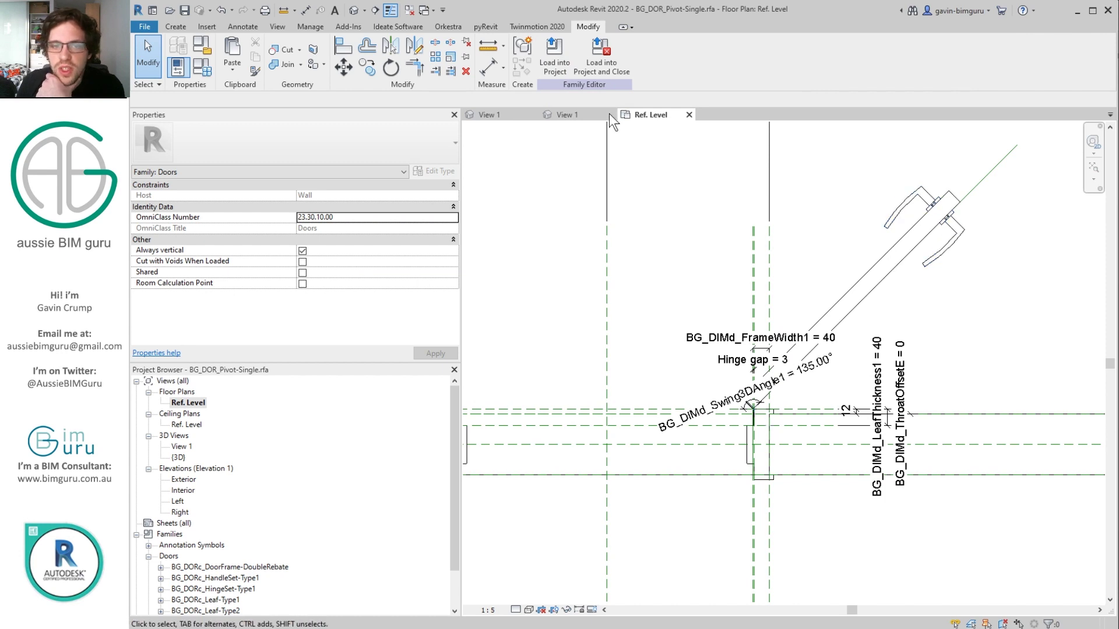
{"action": "left_click", "coordinate": [410, 10]}
{"action": "left_click", "coordinate": [896, 236]}
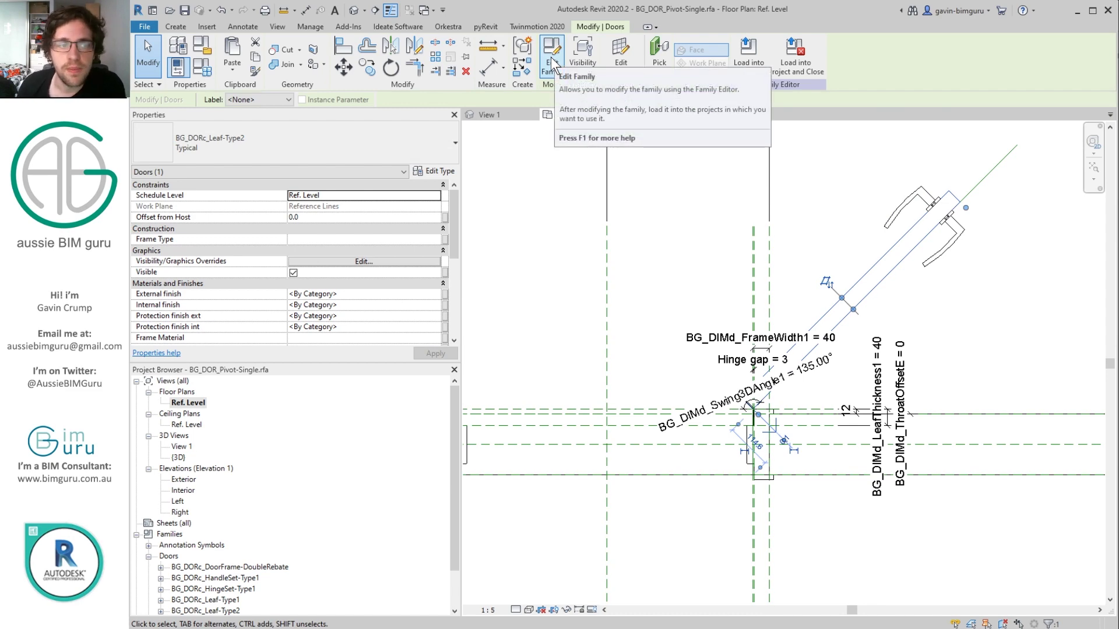
{"action": "left_click", "coordinate": [551, 57]}
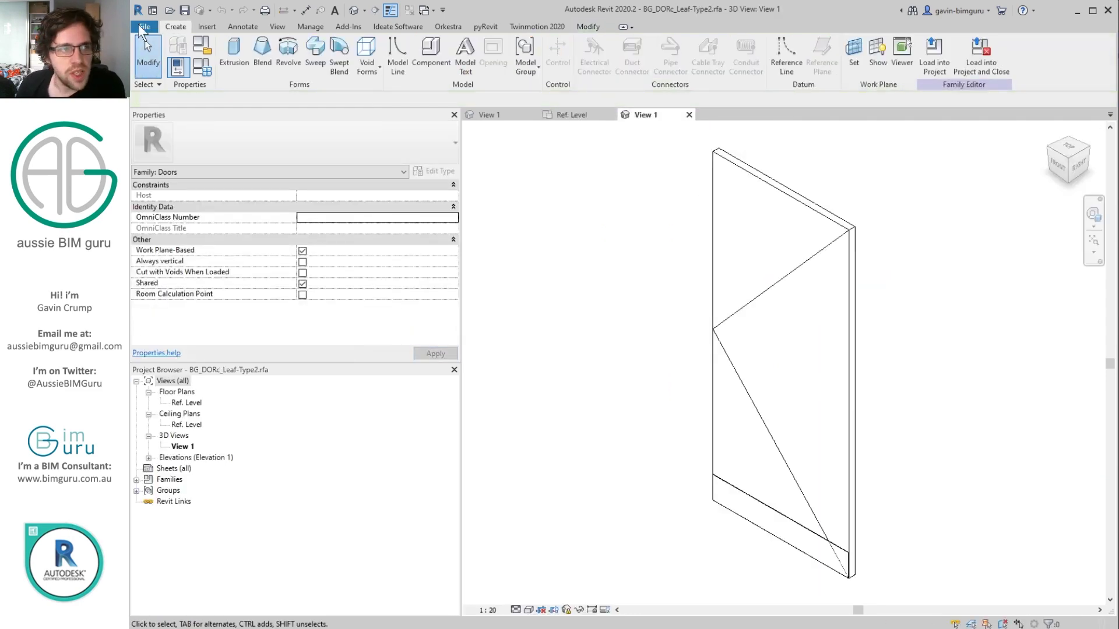
Save the leaf family as BG_DORc_Leaf-Type2Pivot.rfa in the Leaf folder.
{"action": "left_click", "coordinate": [144, 28]}
{"action": "mouse_move", "coordinate": [198, 176]}
{"action": "left_click", "coordinate": [346, 174]}
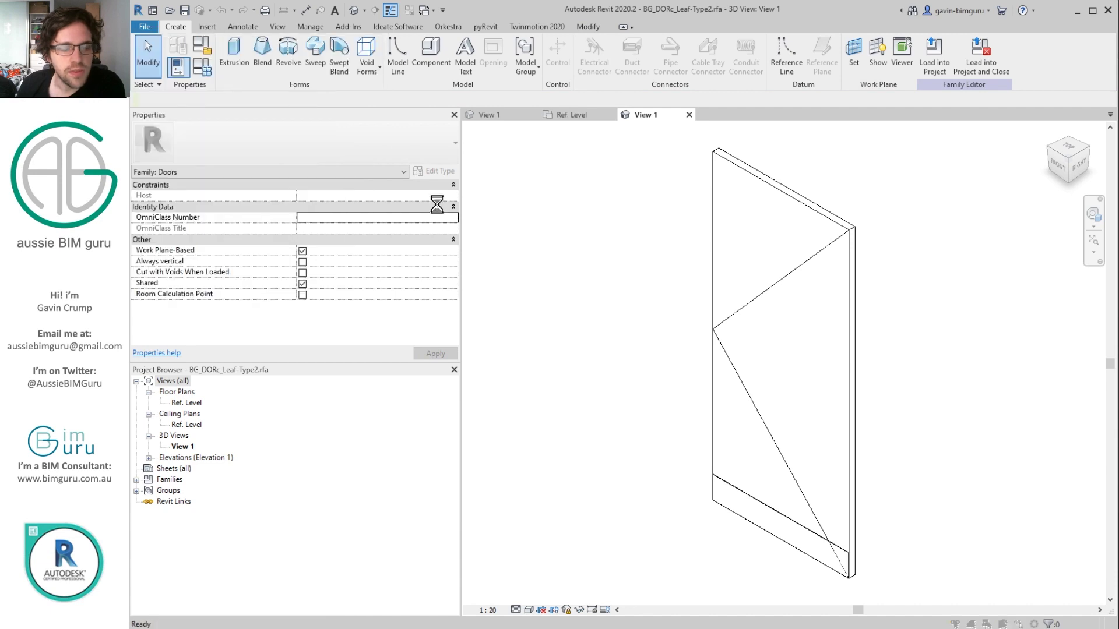
{"action": "left_click", "coordinate": [662, 346]}
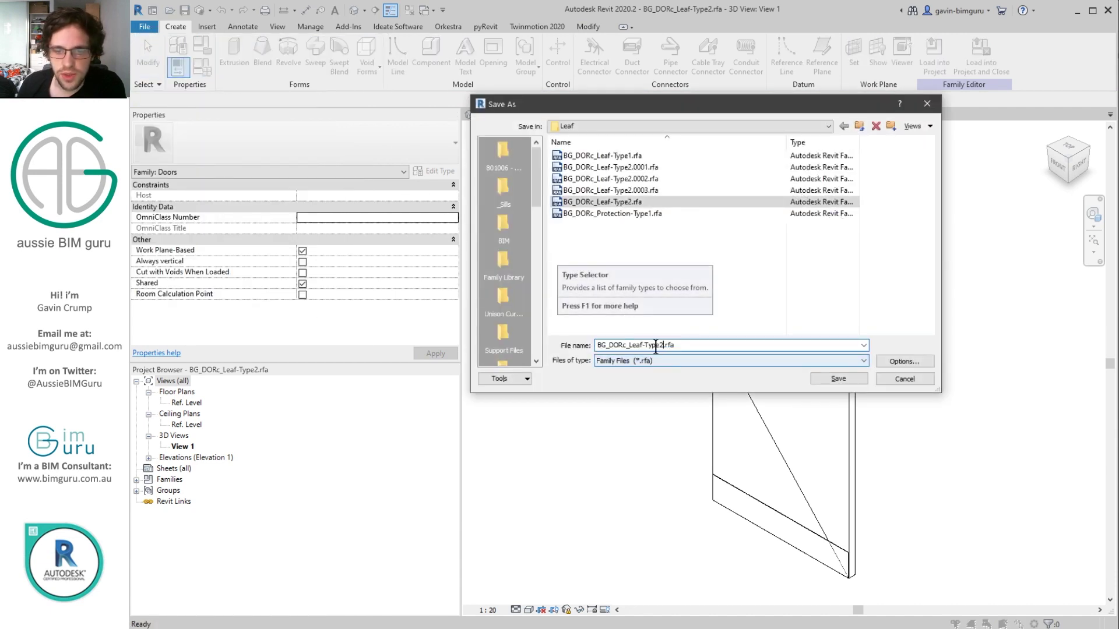
{"action": "left_click_drag", "start_coordinate": [716, 108], "coordinate": [505, 173]}
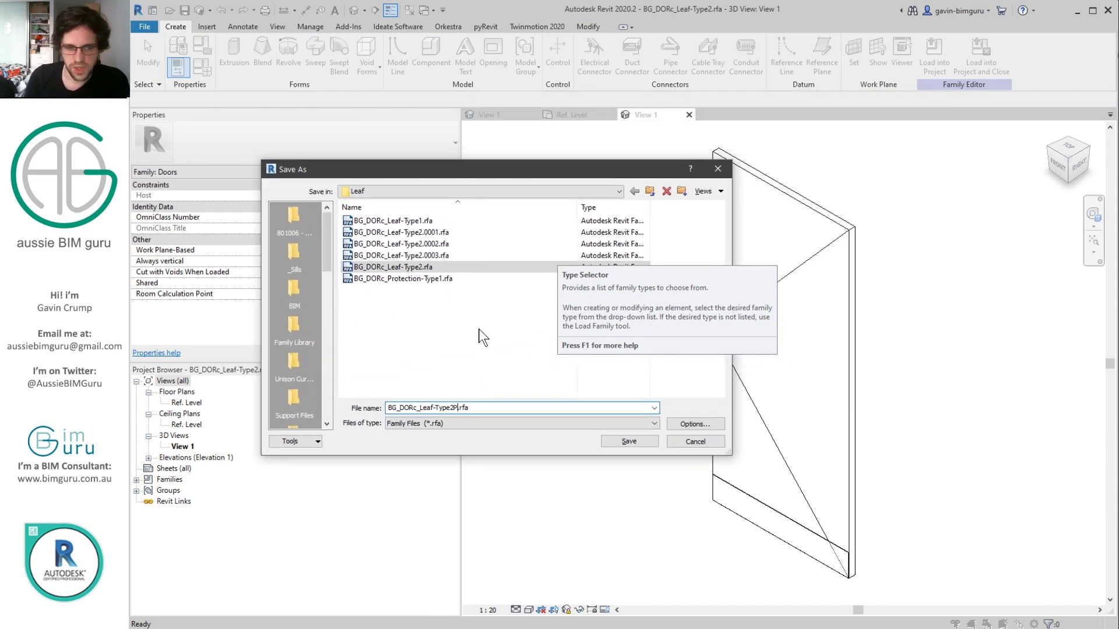
{"action": "key", "text": "Return"}
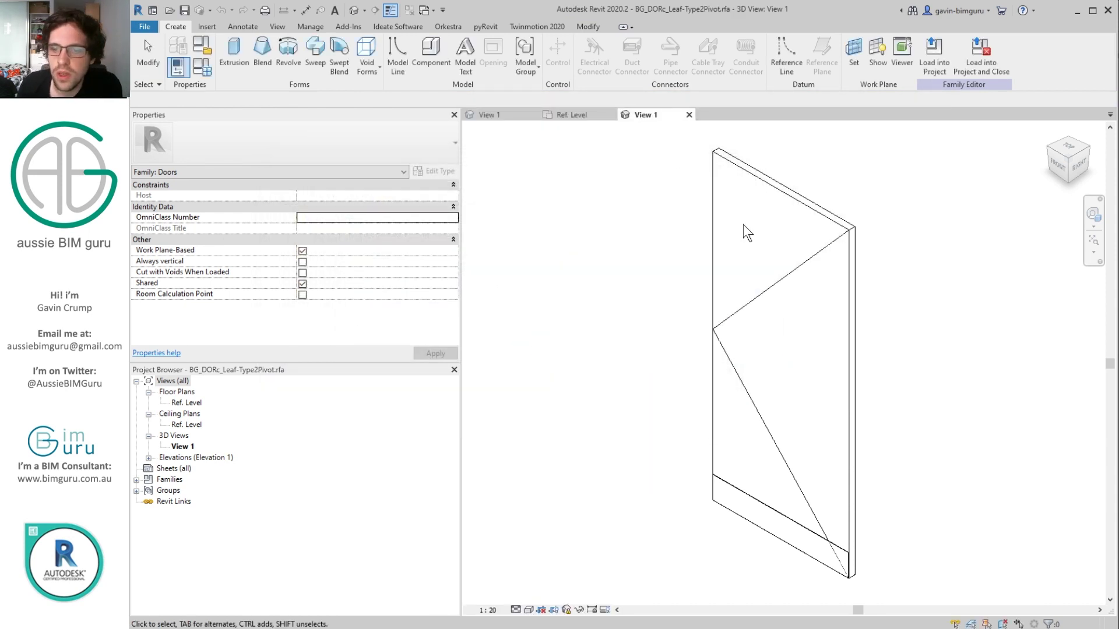
Open the leaf family's Ref. Level floor plan.
{"action": "double_click", "coordinate": [186, 402]}
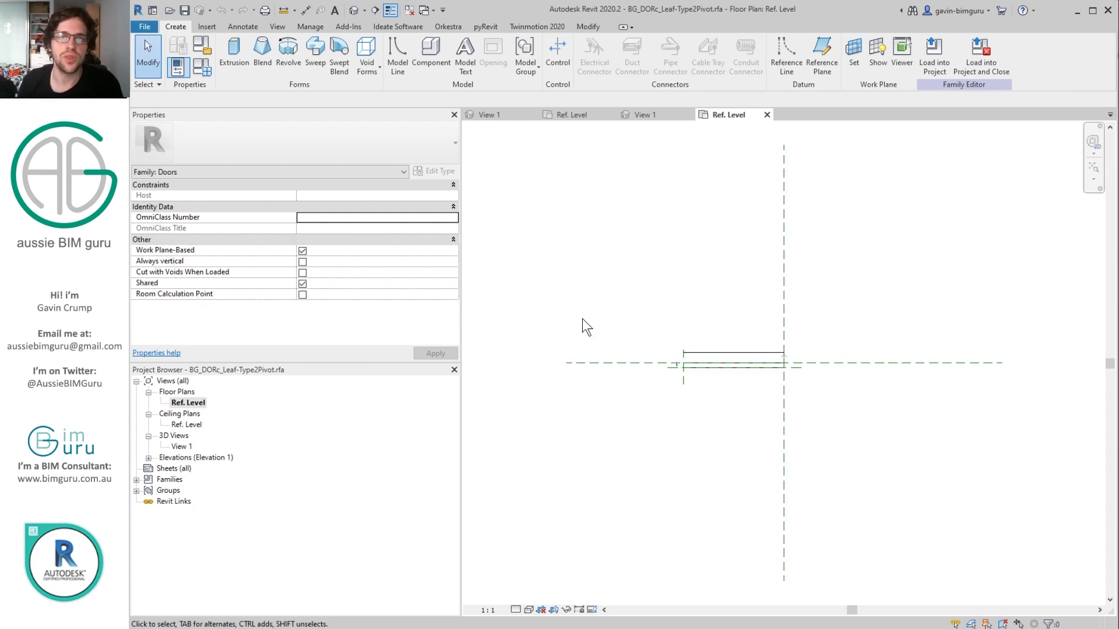
{"action": "scroll", "coordinate": [772, 373], "scroll_direction": "up", "scroll_amount": 2}
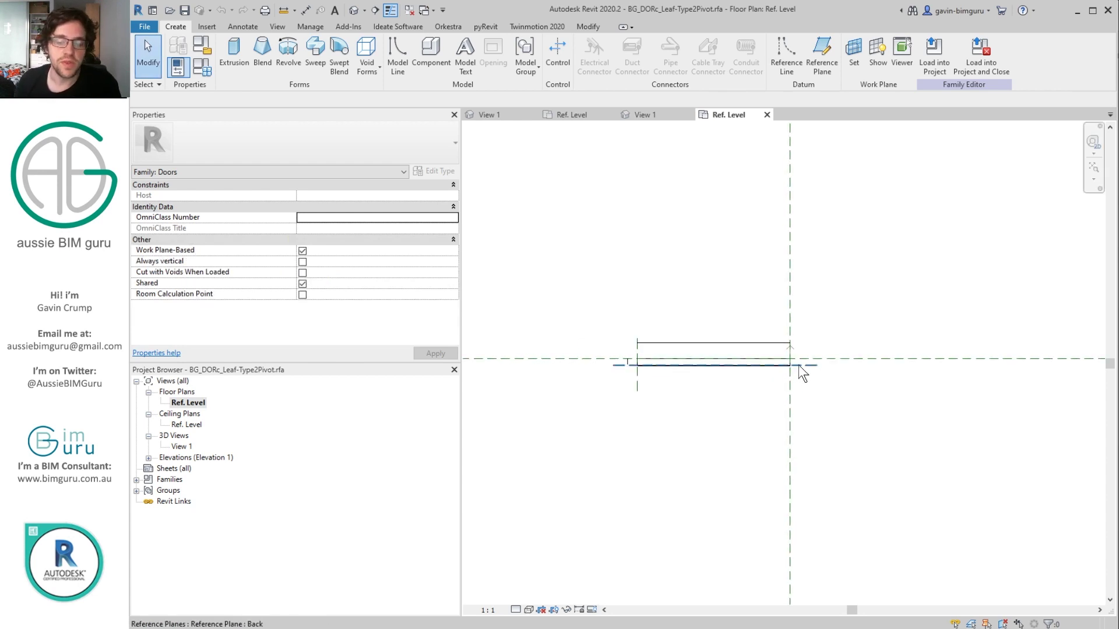
{"action": "scroll", "coordinate": [817, 352], "scroll_direction": "up", "scroll_amount": 1}
{"action": "middle_click_drag", "start_coordinate": [817, 352], "coordinate": [884, 307]}
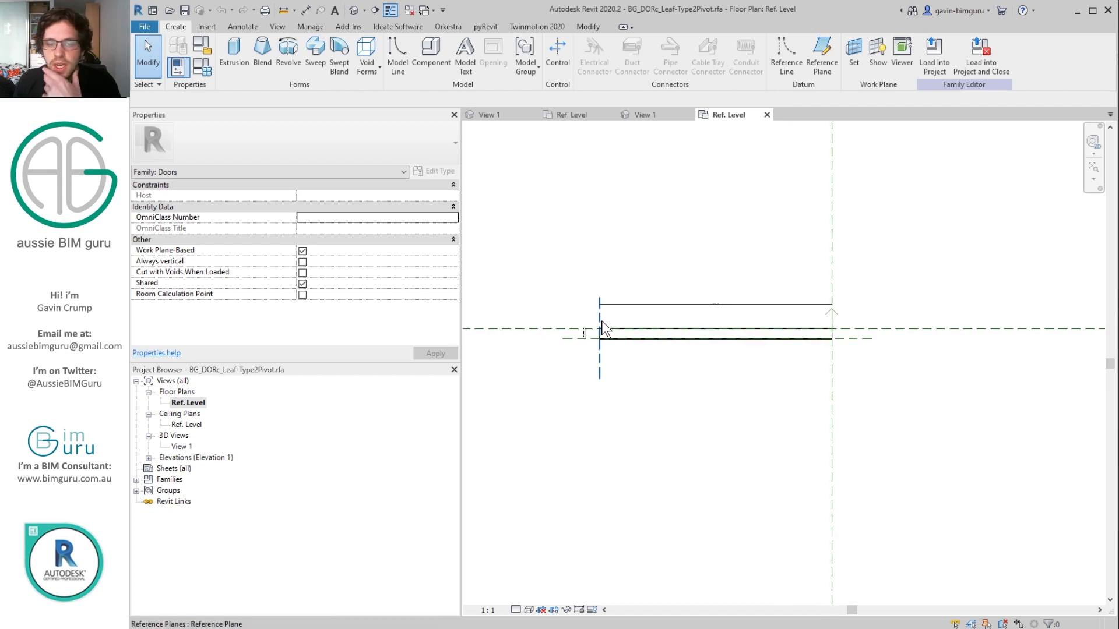
{"action": "scroll", "coordinate": [554, 353], "scroll_direction": "up", "scroll_amount": 1}
Position the Back reference plane and a matching parallel plane 20 mm on either side of the leaf's centre plane.
{"action": "left_click", "coordinate": [565, 344]}
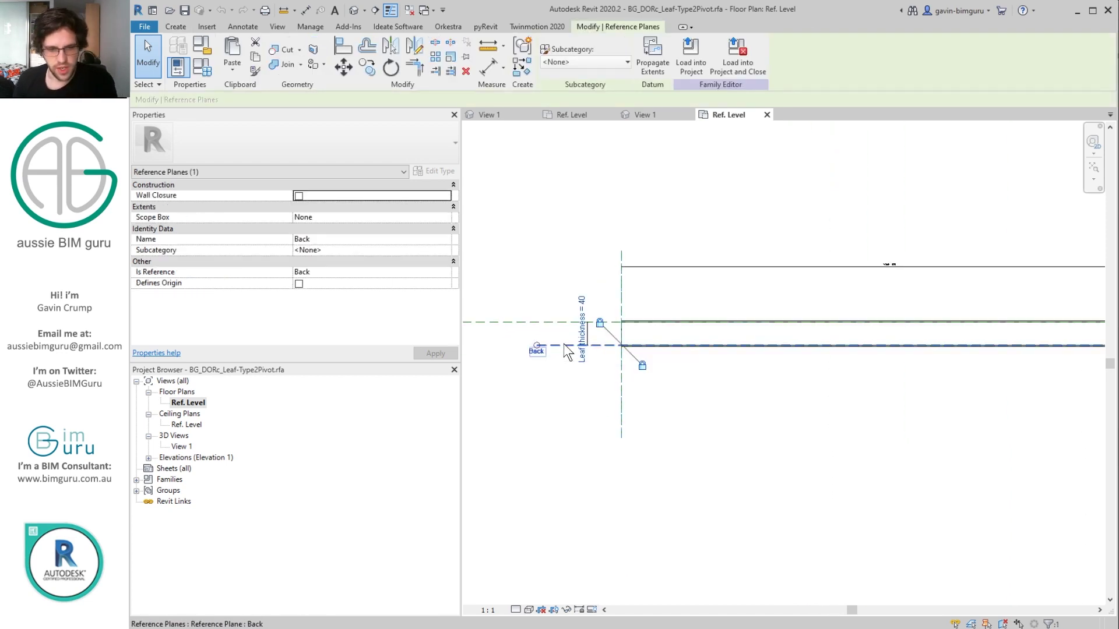
{"action": "key", "text": "m"}
{"action": "key", "text": "v"}
{"action": "left_click", "coordinate": [564, 345]}
{"action": "type", "text": "20"}
{"action": "key", "text": "Return"}
{"action": "key", "text": "Escape"}
{"action": "left_click", "coordinate": [566, 355]}
{"action": "key", "text": "m"}
{"action": "key", "text": "v"}
{"action": "left_click", "coordinate": [566, 353]}
{"action": "type", "text": "2"}
{"action": "key", "text": "Return"}
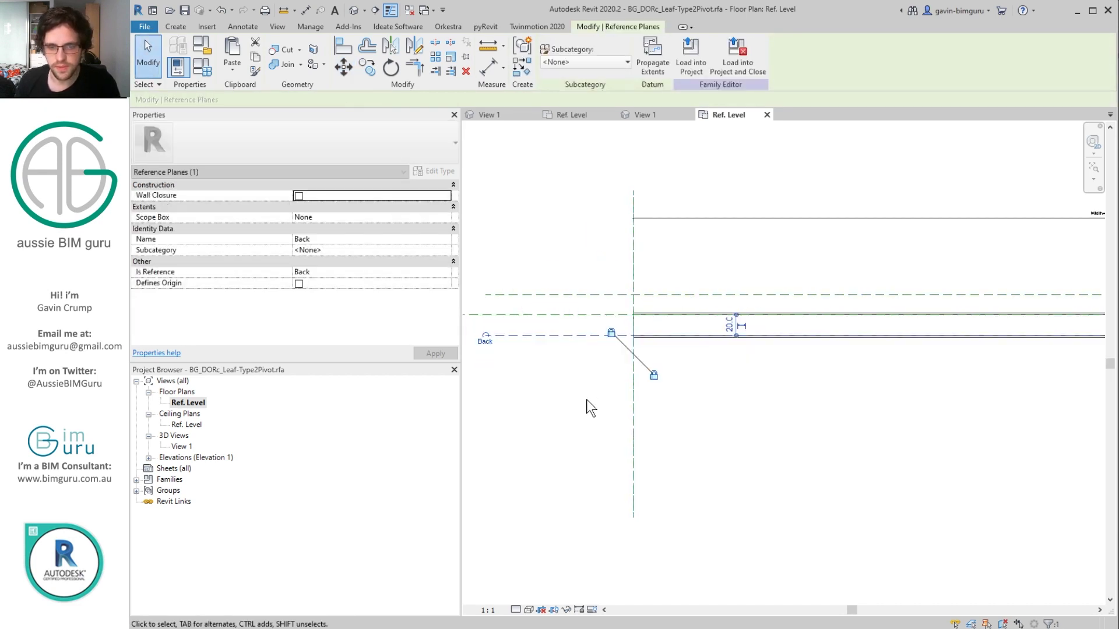
Dimension the Back, centre and new front reference planes in one string with equal (EQ) spacing.
{"action": "key", "text": "Escape"}
{"action": "key", "text": "d"}
{"action": "key", "text": "i"}
{"action": "left_click", "coordinate": [594, 334]}
{"action": "left_click", "coordinate": [594, 314]}
{"action": "left_click", "coordinate": [593, 295]}
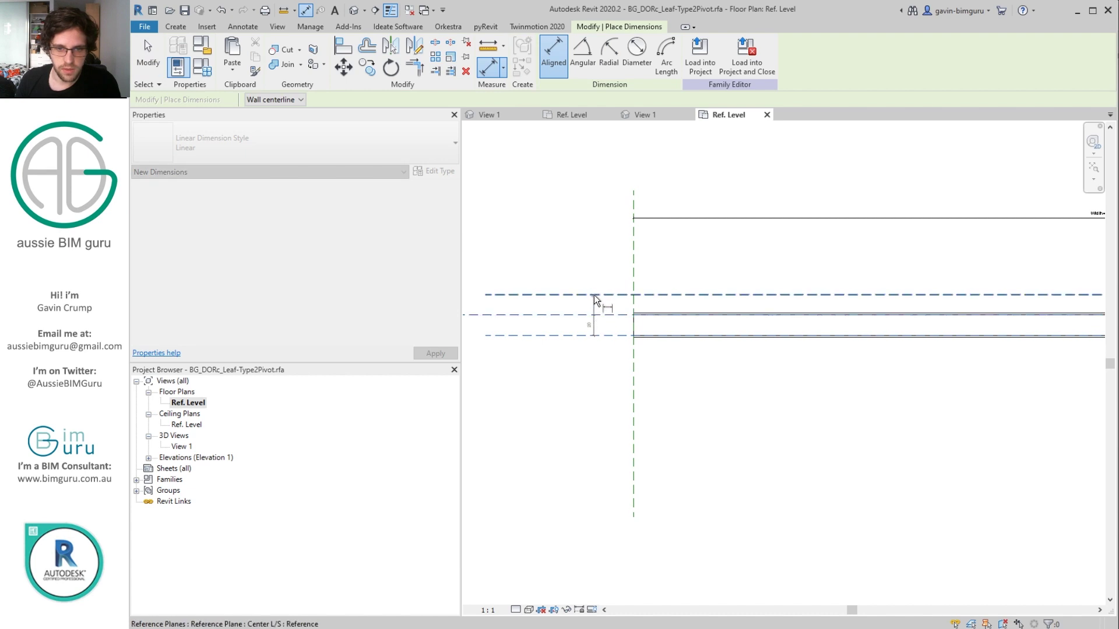
{"action": "left_click", "coordinate": [569, 314]}
Dimension the overall distance between the two outer planes and label it with the Leaf thickness parameter.
{"action": "left_click", "coordinate": [597, 295]}
{"action": "left_click", "coordinate": [596, 335]}
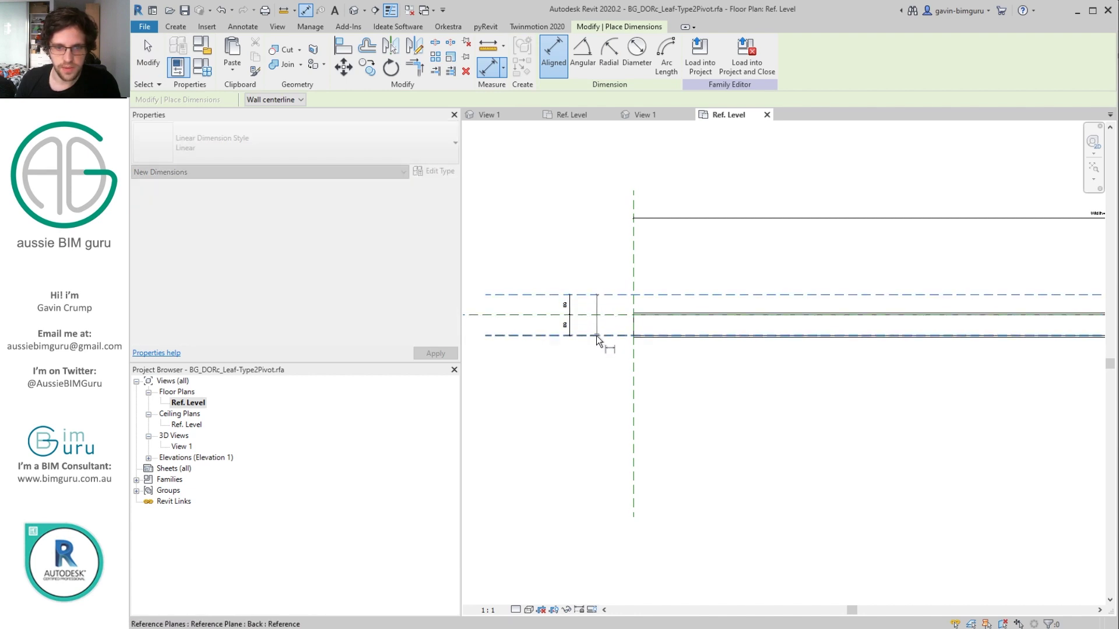
{"action": "left_click", "coordinate": [550, 308]}
{"action": "scroll", "coordinate": [551, 308], "scroll_direction": "up", "scroll_amount": 2}
{"action": "key", "text": "Escape"}
{"action": "left_click", "coordinate": [552, 309]}
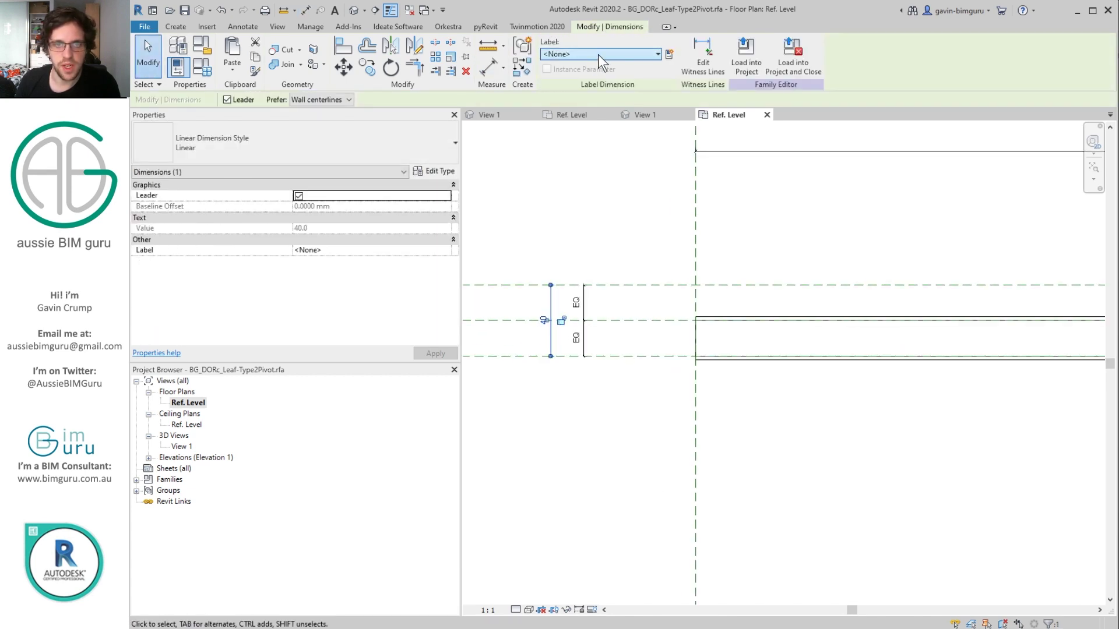
{"action": "left_click", "coordinate": [598, 54]}
{"action": "left_click", "coordinate": [608, 137]}
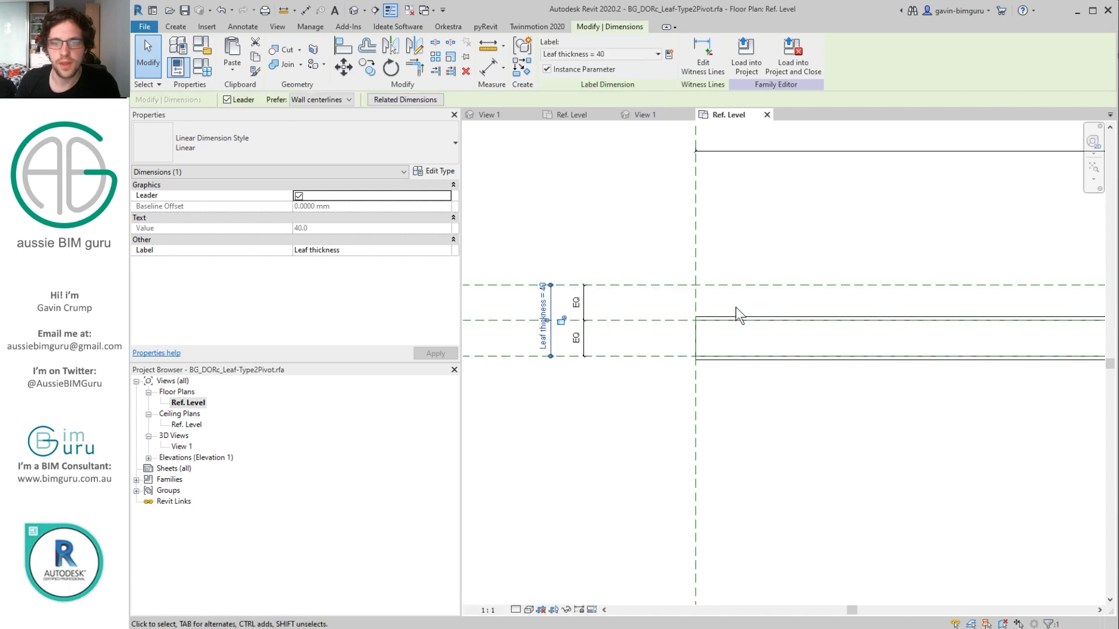
Edit the leaf panel extrusion, aligning and locking its front sketch edge to the new reference plane, and finish the sketch.
{"action": "left_click", "coordinate": [701, 338]}
{"action": "left_click", "coordinate": [556, 58]}
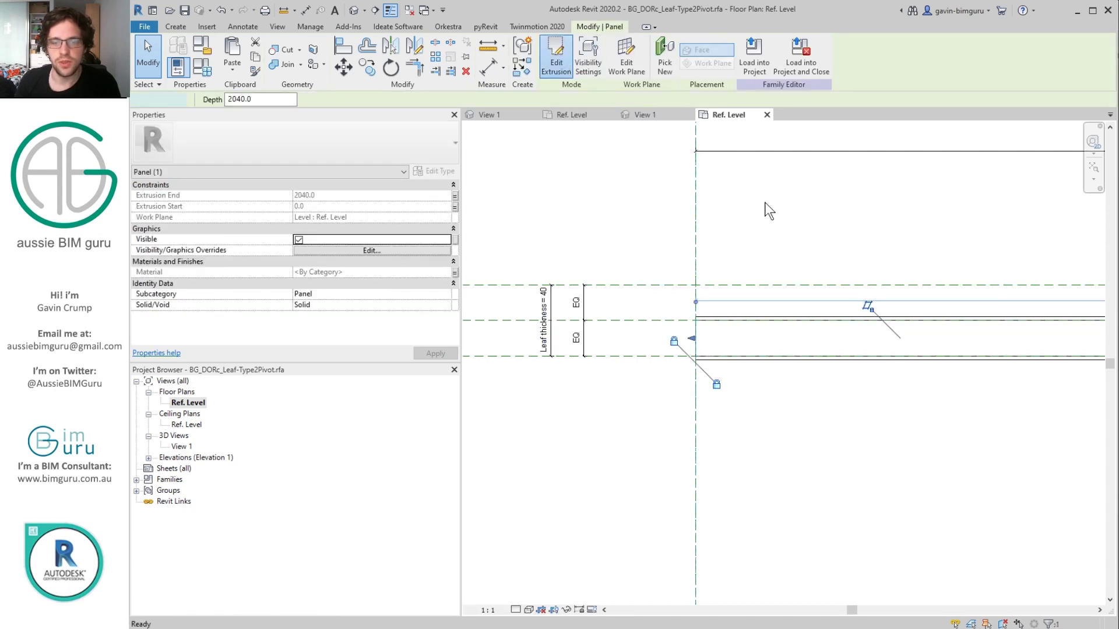
{"action": "key", "text": "a"}
{"action": "key", "text": "l"}
{"action": "left_click", "coordinate": [680, 284]}
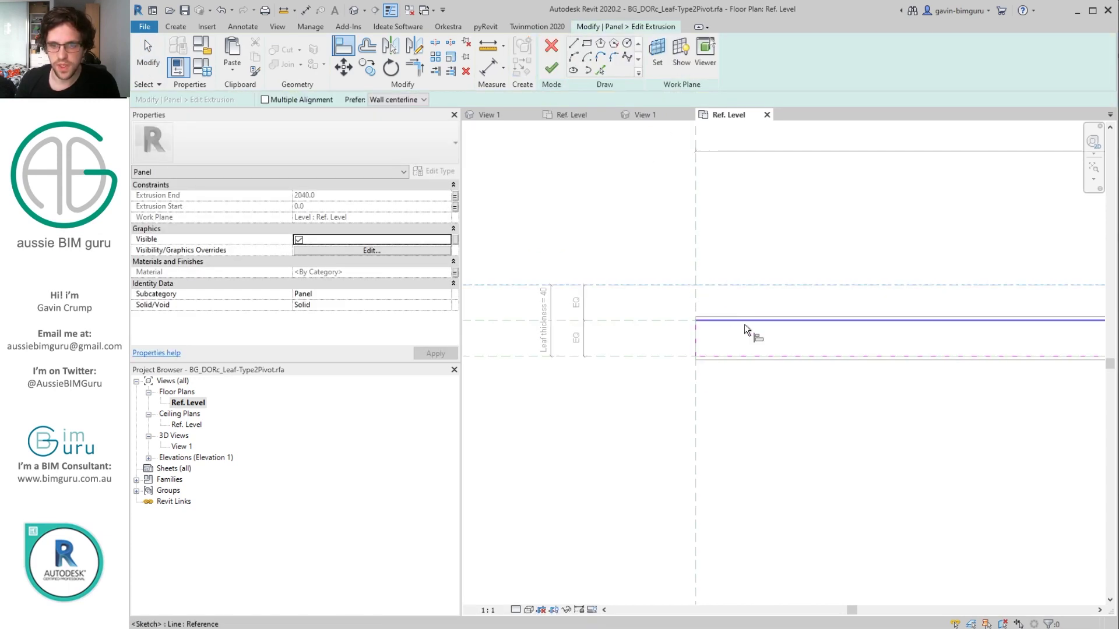
{"action": "left_click", "coordinate": [743, 321]}
{"action": "left_click", "coordinate": [587, 613]}
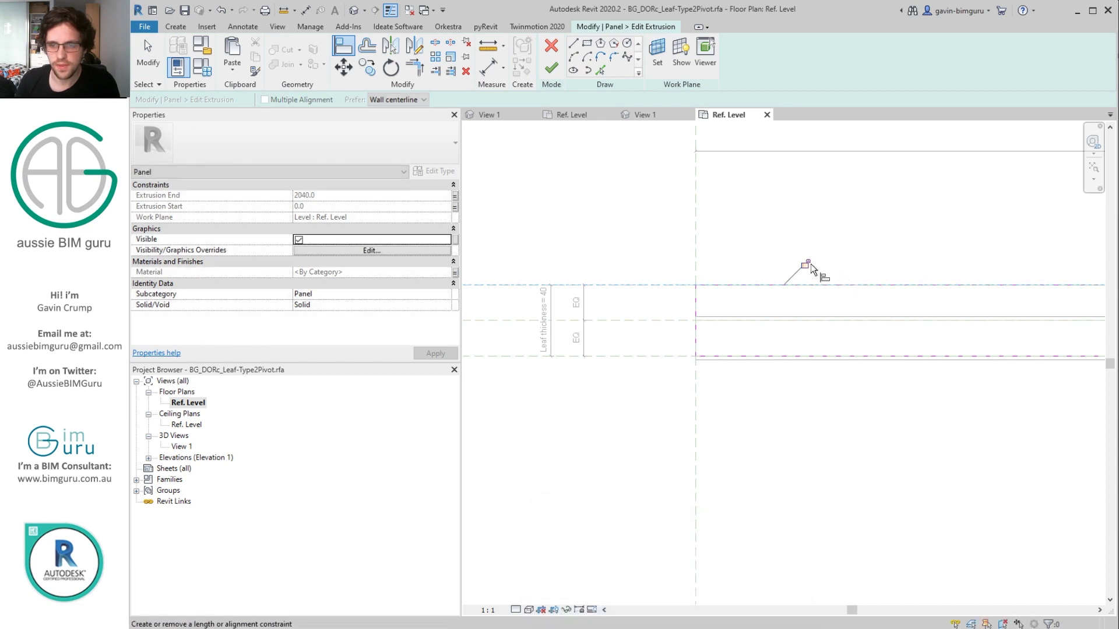
{"action": "left_click", "coordinate": [551, 68]}
{"action": "left_click", "coordinate": [517, 256]}
Draw a vertical reference plane about 132 mm beyond the Center (Left/Right) plane, on the side away from the leaf.
{"action": "scroll", "coordinate": [517, 256], "scroll_direction": "down", "scroll_amount": 3}
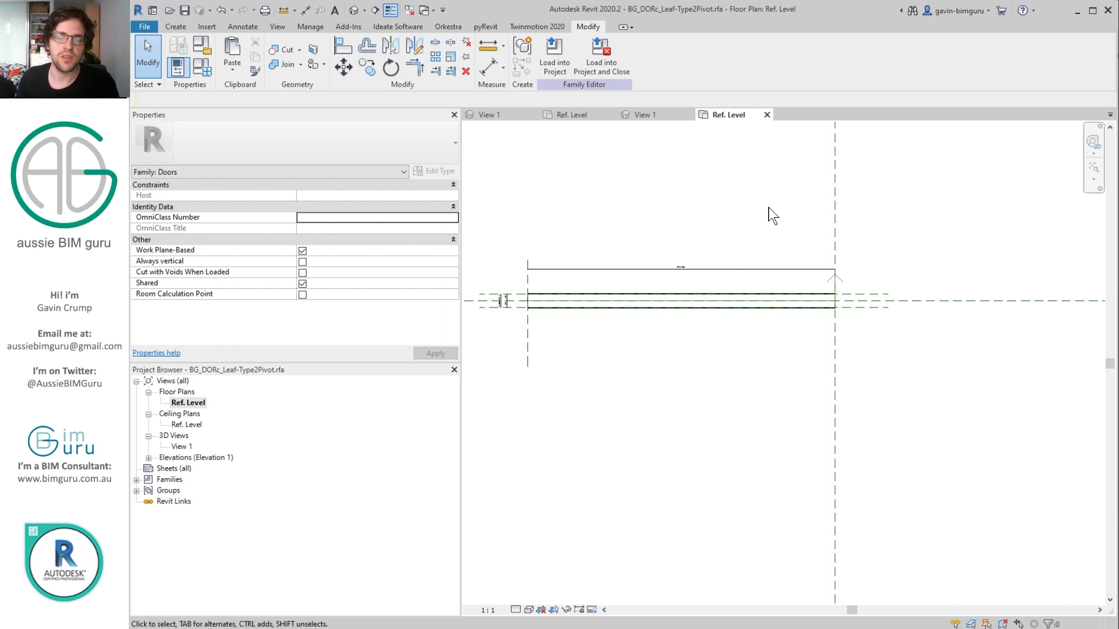
{"action": "middle_click_drag", "start_coordinate": [855, 219], "coordinate": [808, 240]}
{"action": "key", "text": "r"}
{"action": "key", "text": "p"}
{"action": "scroll", "coordinate": [826, 324], "scroll_direction": "up", "scroll_amount": 2}
{"action": "left_click", "coordinate": [826, 325]}
{"action": "left_click", "coordinate": [826, 239]}
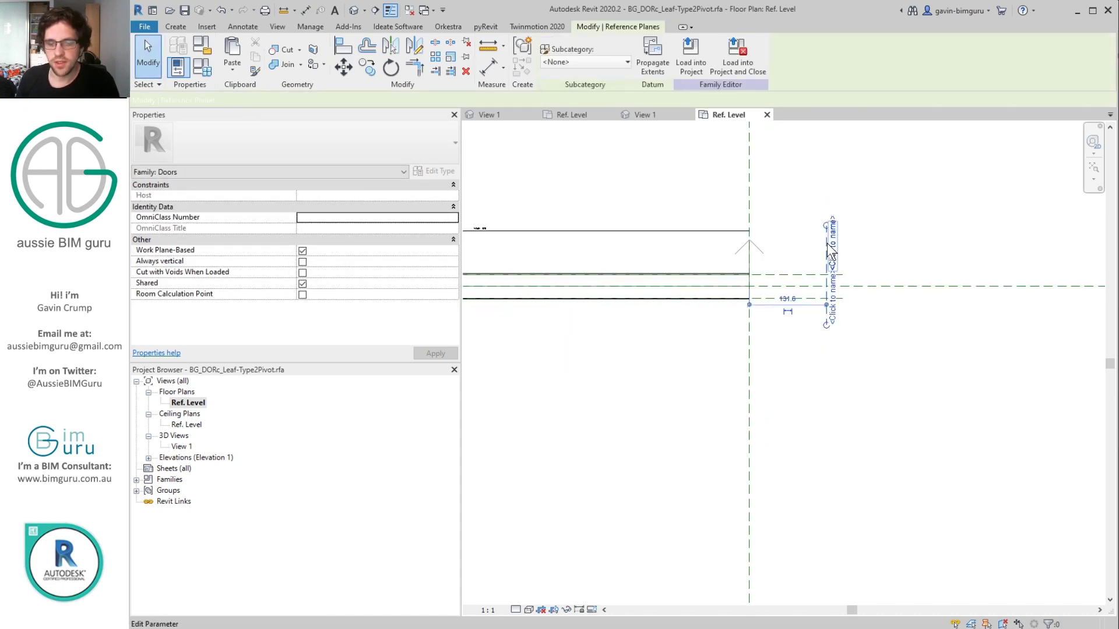
Dimension the distance between the new vertical reference plane and the Center (Left/Right) plane.
{"action": "key", "text": "d"}
{"action": "key", "text": "i"}
{"action": "left_click", "coordinate": [825, 231]}
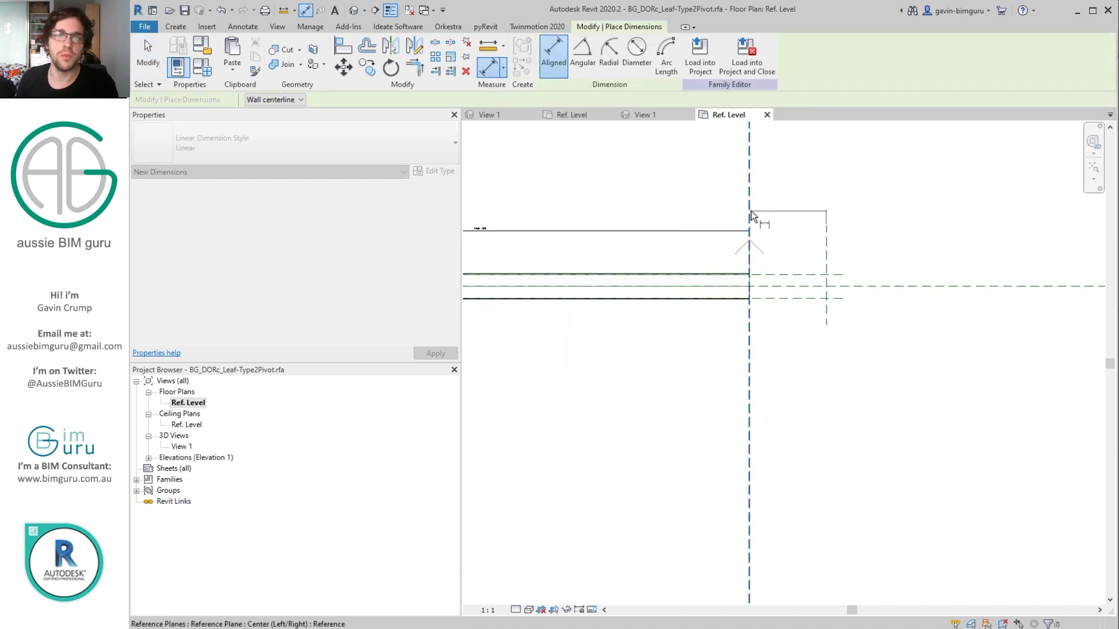
{"action": "left_click", "coordinate": [786, 228]}
{"action": "key", "text": "Escape"}
{"action": "key", "text": "Escape"}
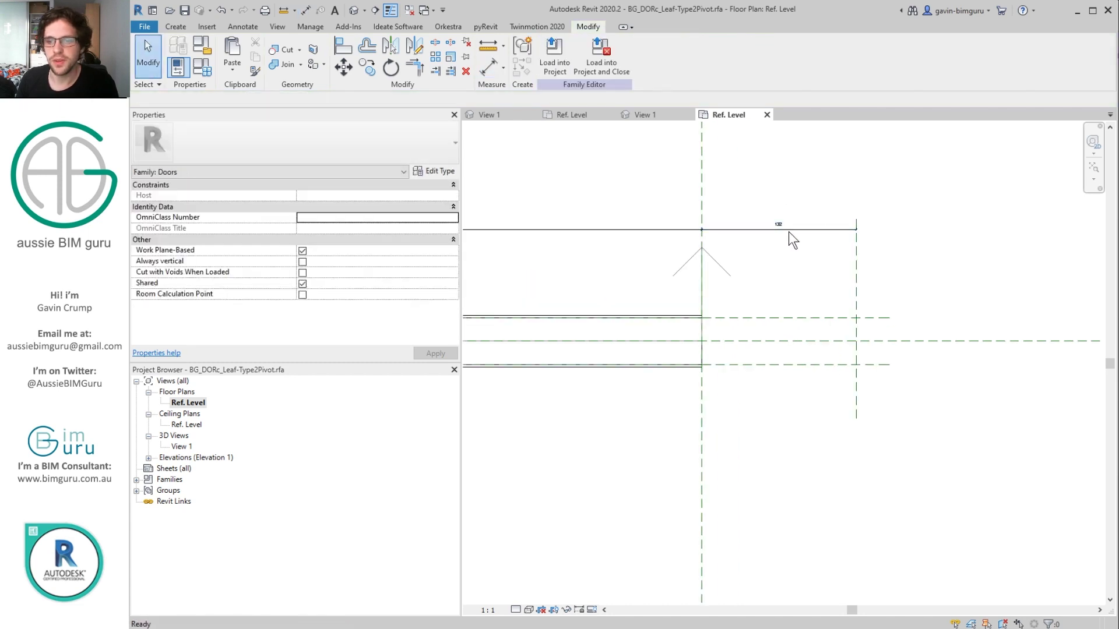
Set the new vertical reference plane's distance from the Center (Left/Right) plane to 100 mm.
{"action": "scroll", "coordinate": [789, 231], "scroll_direction": "up", "scroll_amount": 4}
{"action": "left_click", "coordinate": [926, 257]}
{"action": "left_click", "coordinate": [773, 208]}
{"action": "left_click", "coordinate": [926, 247]}
{"action": "left_click", "coordinate": [763, 211]}
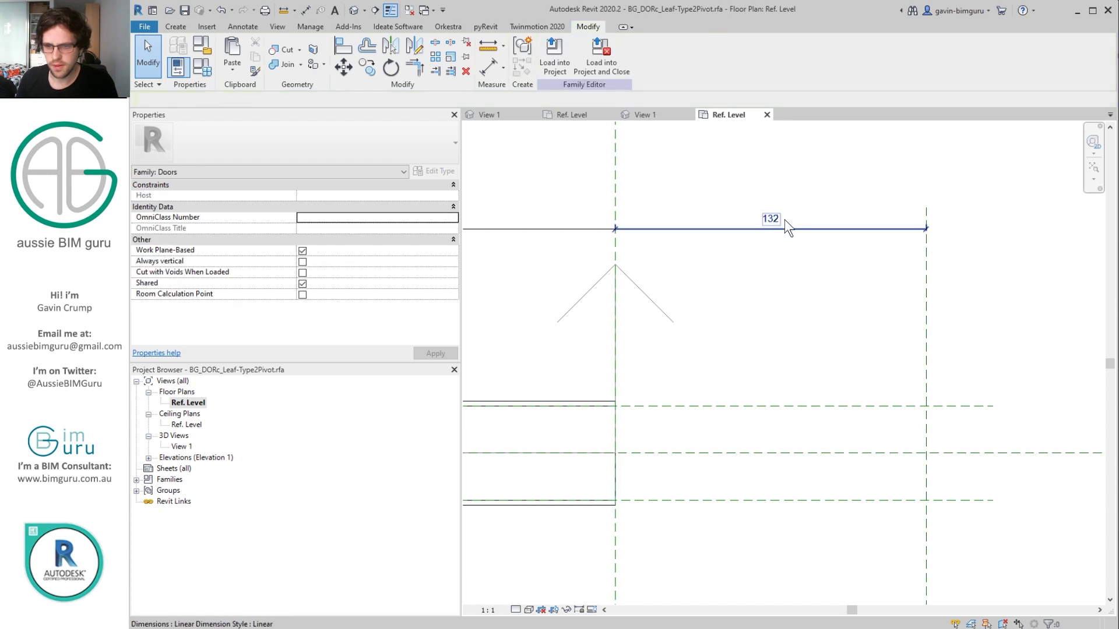
{"action": "left_click", "coordinate": [925, 264]}
{"action": "left_click", "coordinate": [770, 220]}
{"action": "type", "text": "1"}
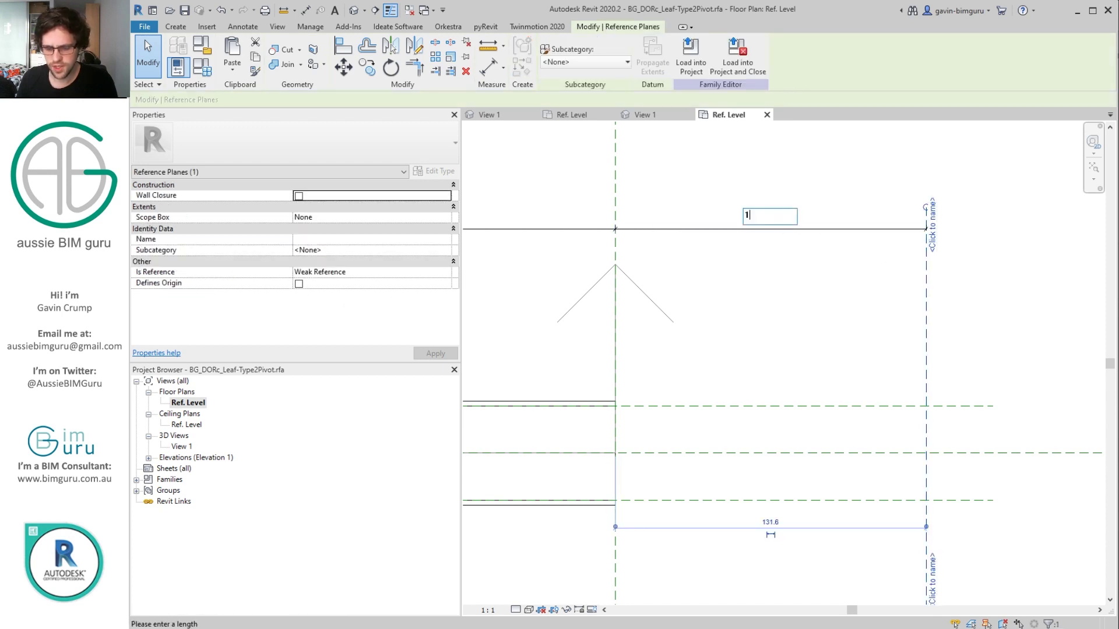
{"action": "type", "text": "00"}
{"action": "key", "text": "Return"}
{"action": "left_click", "coordinate": [798, 184]}
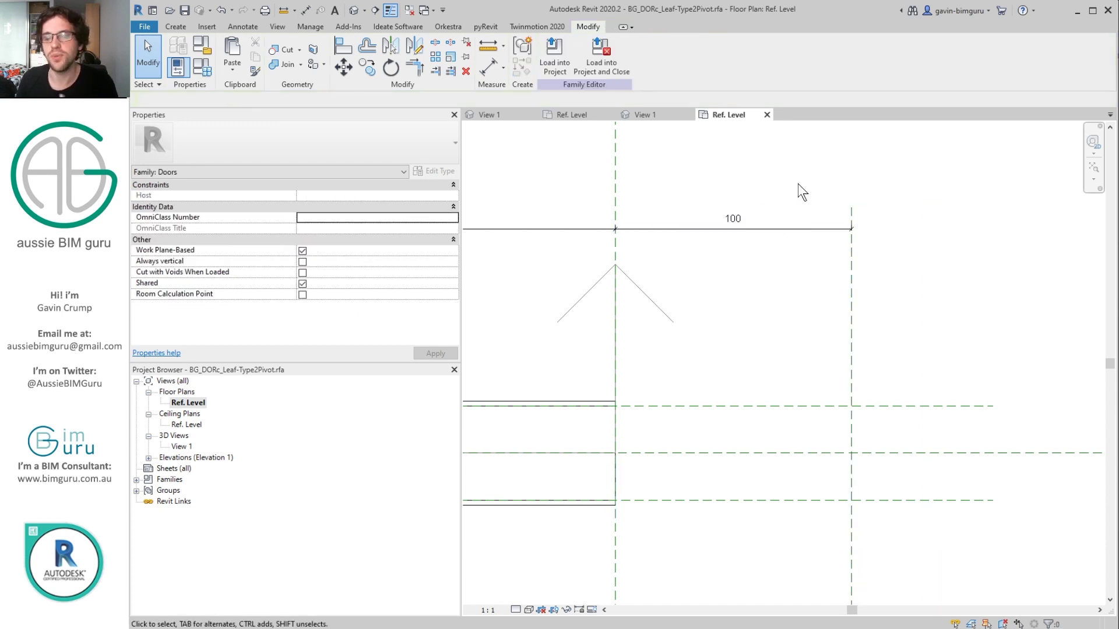
Label the 100 mm dimension with a new instance family parameter named Pivot inset.
{"action": "left_click", "coordinate": [744, 231]}
{"action": "left_click", "coordinate": [669, 55]}
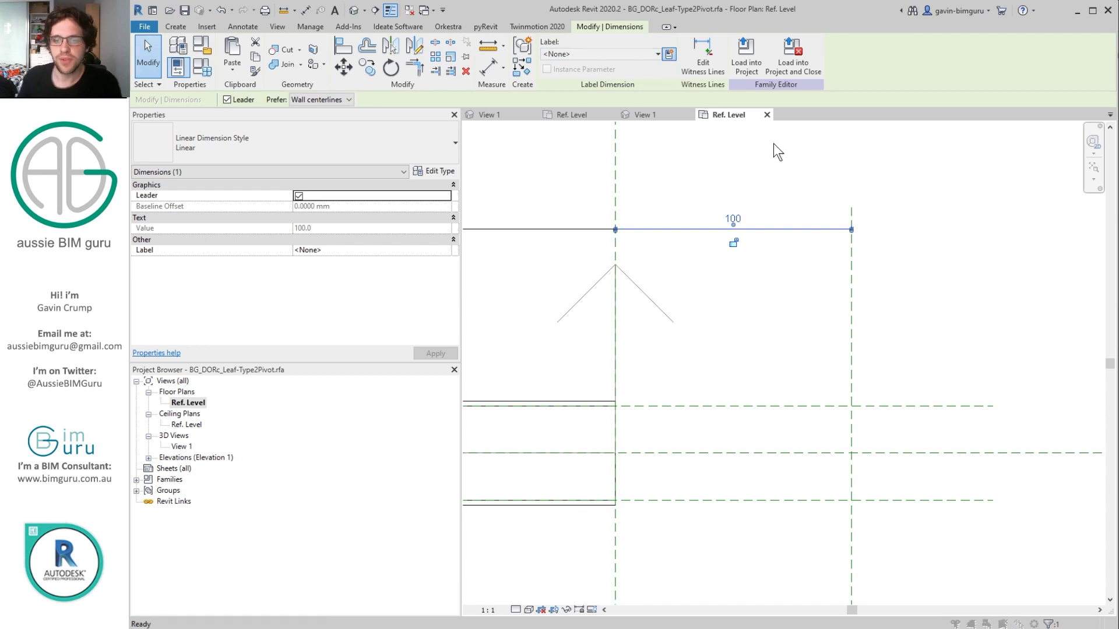
{"action": "type", "text": "Pivot inset"}
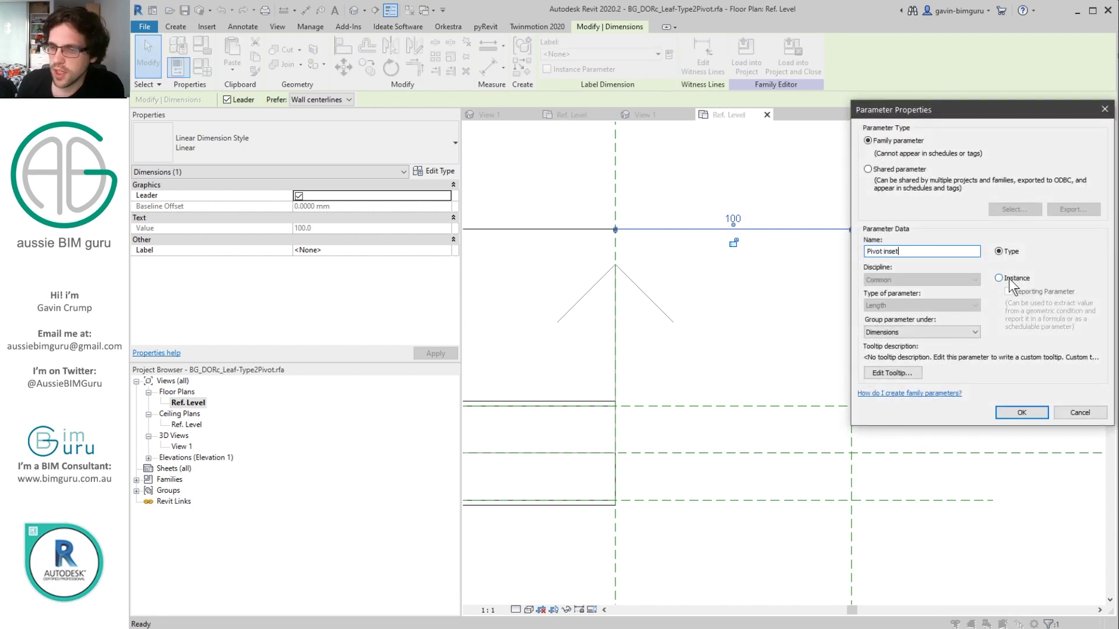
{"action": "left_click", "coordinate": [1008, 278]}
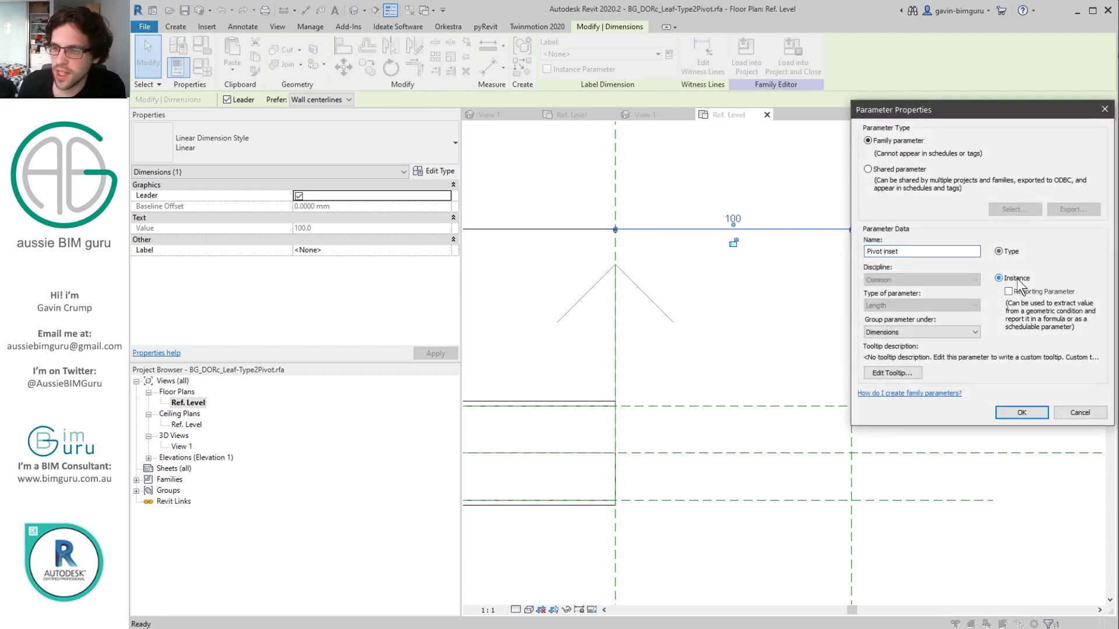
{"action": "left_click", "coordinate": [1020, 412]}
{"action": "scroll", "coordinate": [759, 290], "scroll_direction": "down", "scroll_amount": 2}
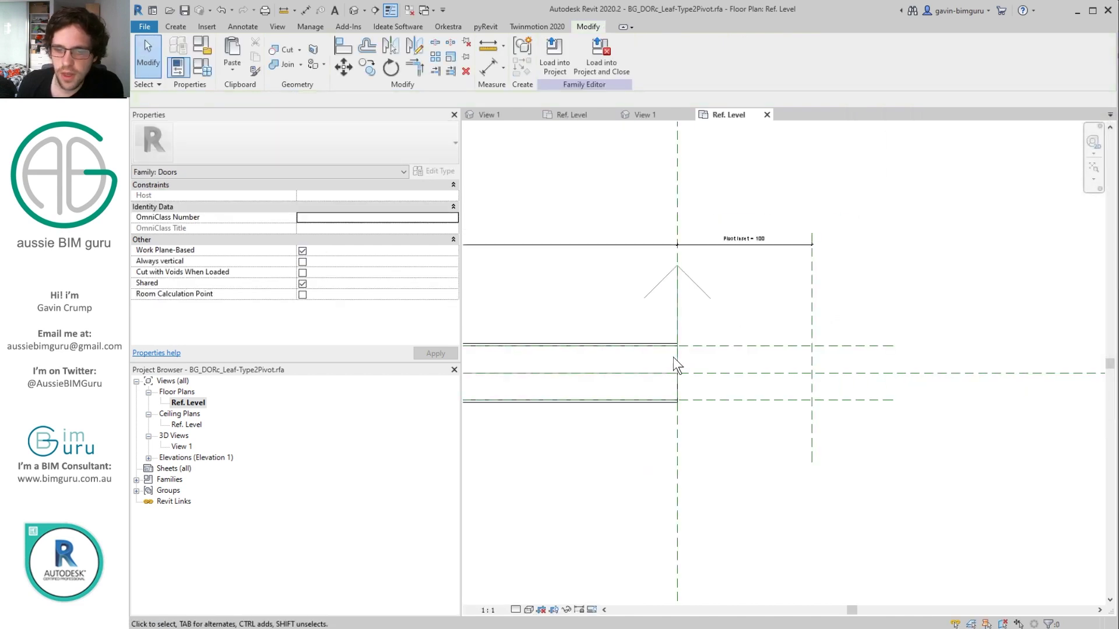
Edit the panel extrusion so its pivot-end edge is aligned and locked to the Pivot inset reference plane, removing the conflicting constraints.
{"action": "left_click", "coordinate": [676, 387]}
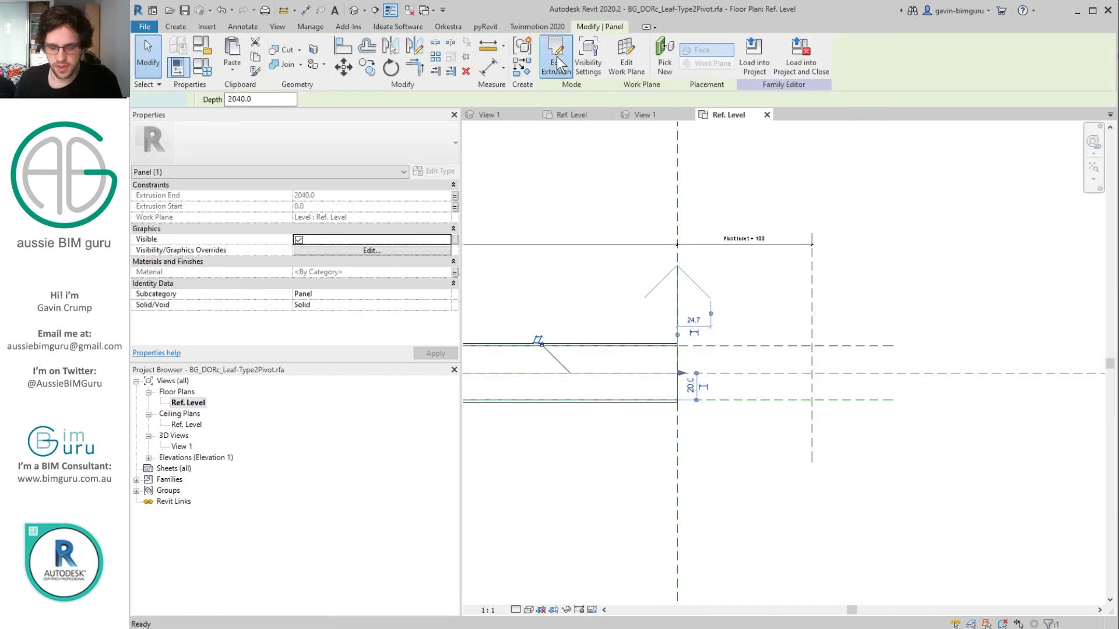
{"action": "left_click", "coordinate": [557, 56]}
{"action": "key", "text": "a"}
{"action": "key", "text": "l"}
{"action": "left_click", "coordinate": [676, 368]}
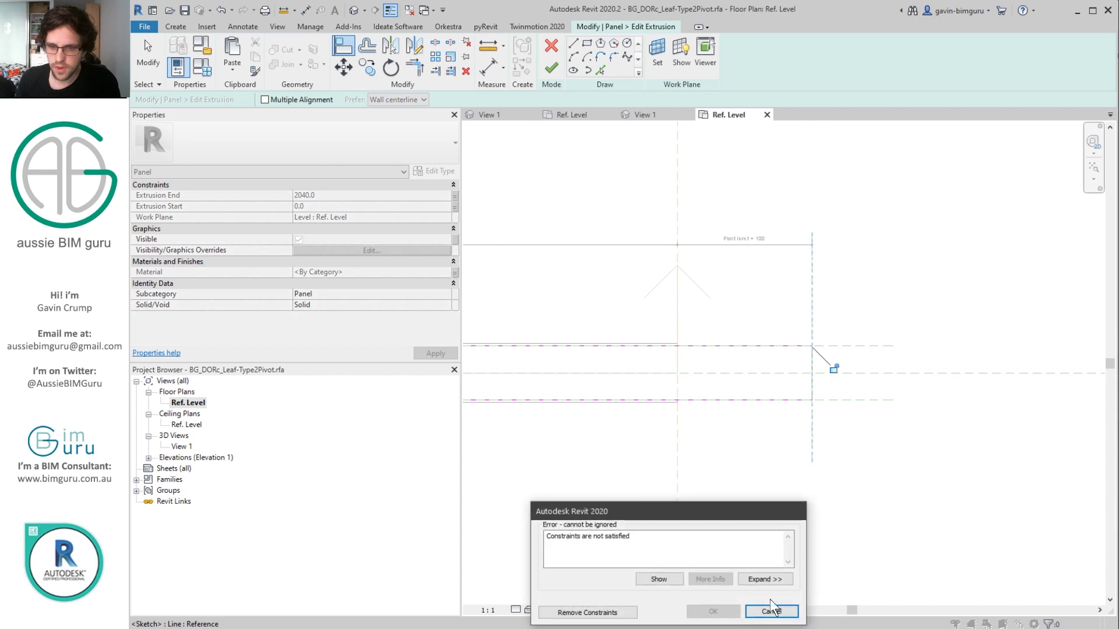
{"action": "left_click", "coordinate": [589, 609]}
{"action": "key", "text": "Escape"}
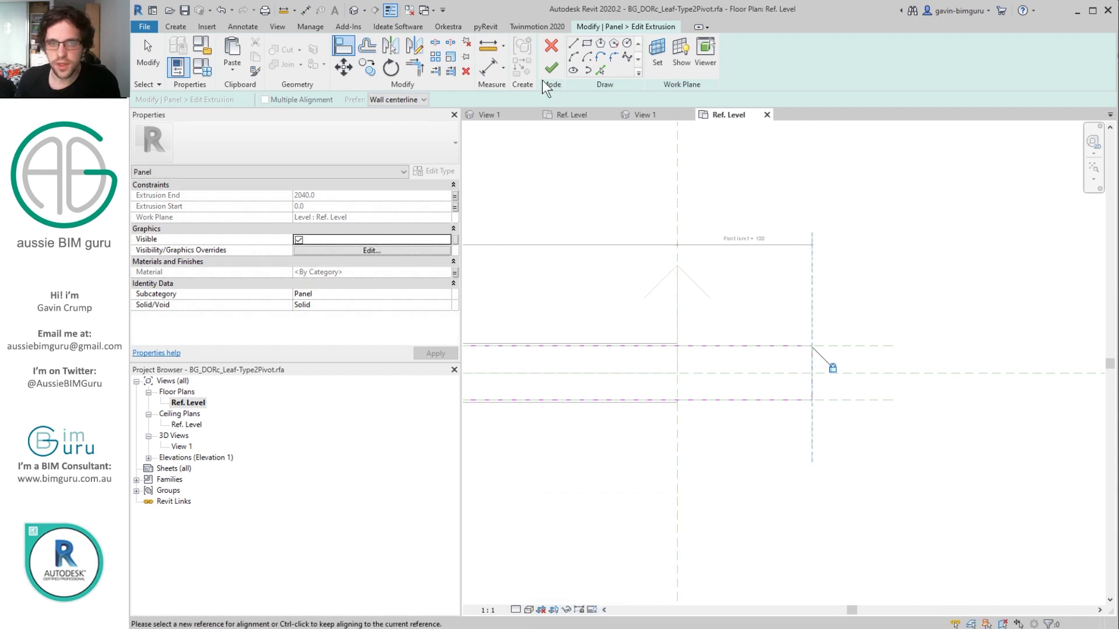
{"action": "left_click", "coordinate": [550, 68]}
{"action": "left_click", "coordinate": [943, 257]}
Replace the old leaf width dimension with one spanning from the leaf's far-edge reference plane to the Pivot inset reference plane.
{"action": "scroll", "coordinate": [867, 244], "scroll_direction": "down", "scroll_amount": 2}
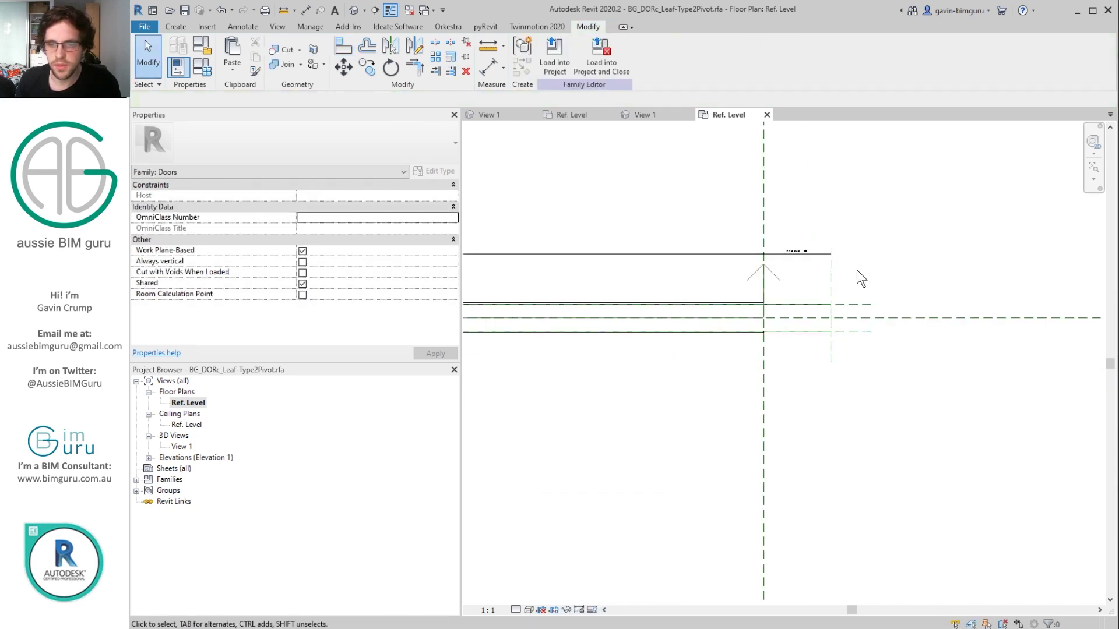
{"action": "left_click", "coordinate": [758, 255]}
{"action": "key", "text": "Delete"}
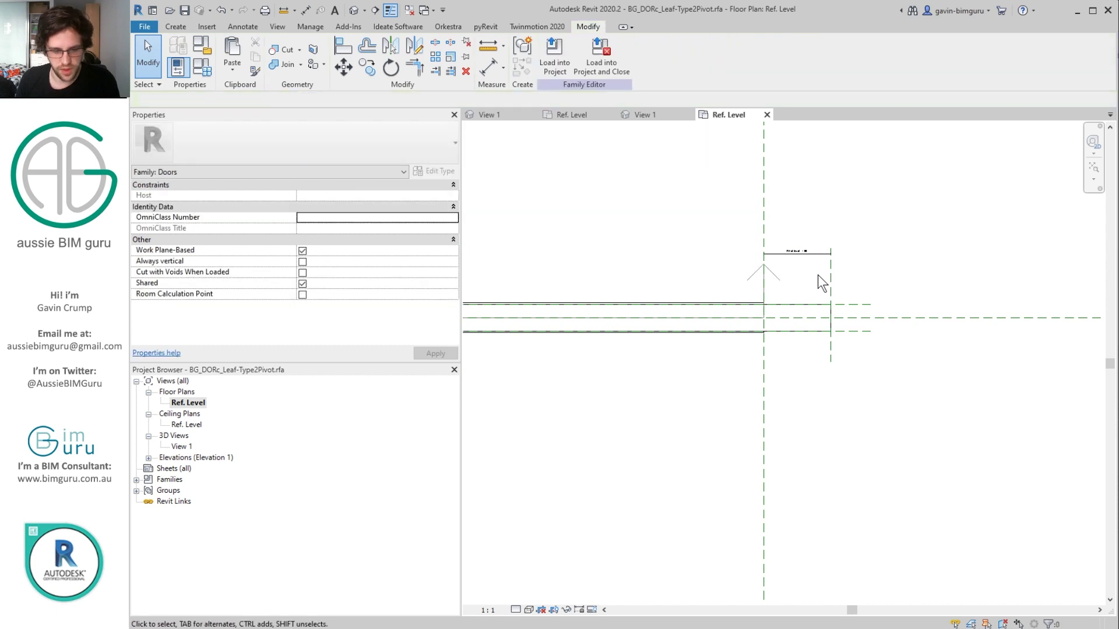
{"action": "key", "text": "d"}
{"action": "key", "text": "i"}
{"action": "left_click", "coordinate": [831, 271]}
{"action": "scroll", "coordinate": [830, 271], "scroll_direction": "down", "scroll_amount": 2}
{"action": "middle_click_drag", "start_coordinate": [824, 266], "coordinate": [1086, 269]}
{"action": "left_click", "coordinate": [645, 265]}
{"action": "left_click", "coordinate": [699, 248]}
{"action": "key", "text": "Escape"}
Label the new overall leaf dimension with the Width parameter.
{"action": "left_click", "coordinate": [867, 245]}
{"action": "left_click", "coordinate": [606, 54]}
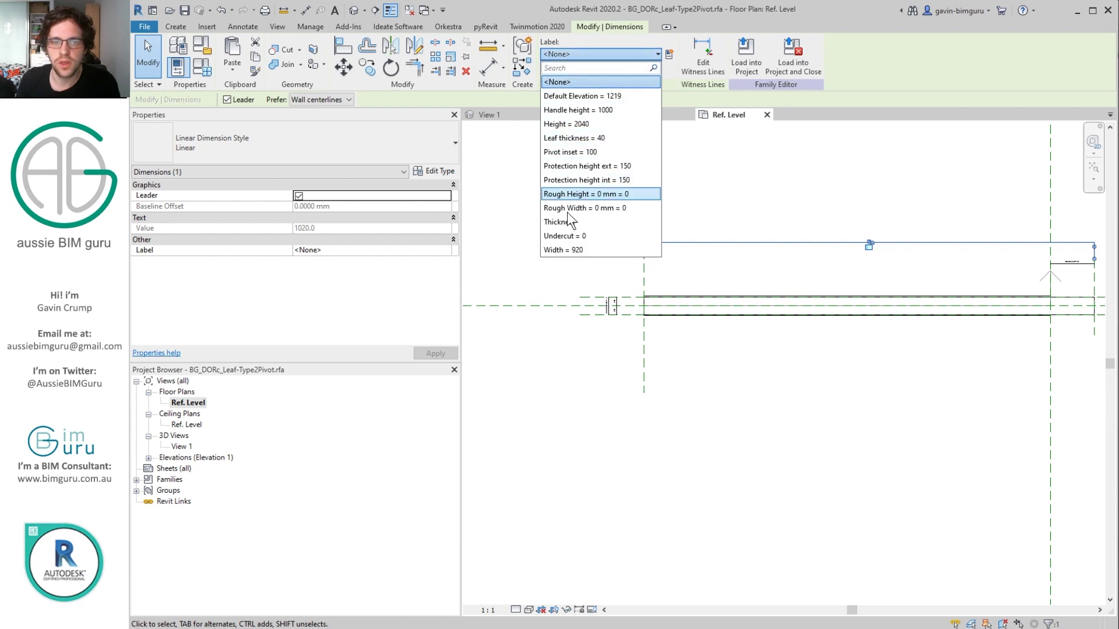
{"action": "left_click", "coordinate": [591, 251]}
{"action": "left_click", "coordinate": [927, 199]}
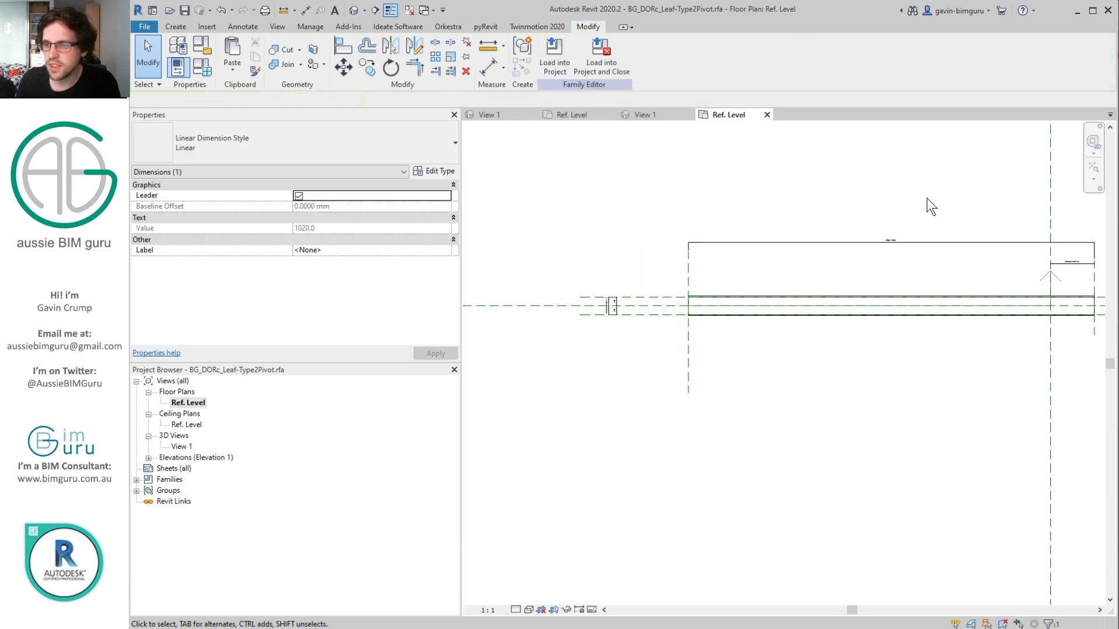
Inspect the existing elevation swing line in plan and open the Front elevation.
{"action": "middle_click_drag", "start_coordinate": [1075, 321], "coordinate": [910, 282]}
{"action": "scroll", "coordinate": [888, 268], "scroll_direction": "up", "scroll_amount": 4}
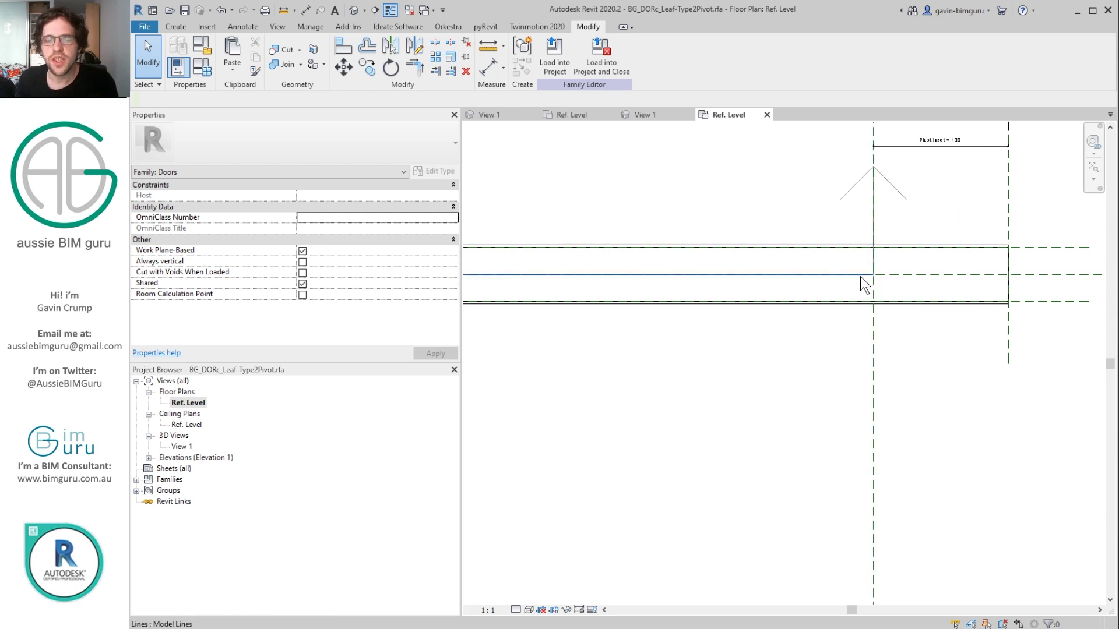
{"action": "left_click", "coordinate": [861, 275]}
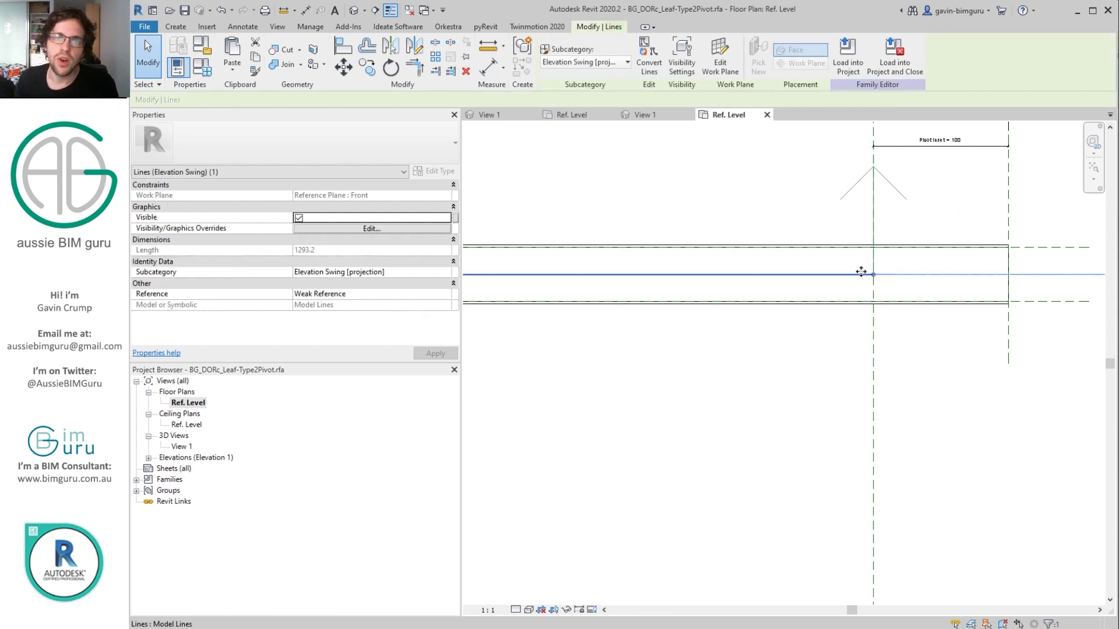
{"action": "scroll", "coordinate": [861, 271], "scroll_direction": "down", "scroll_amount": 4}
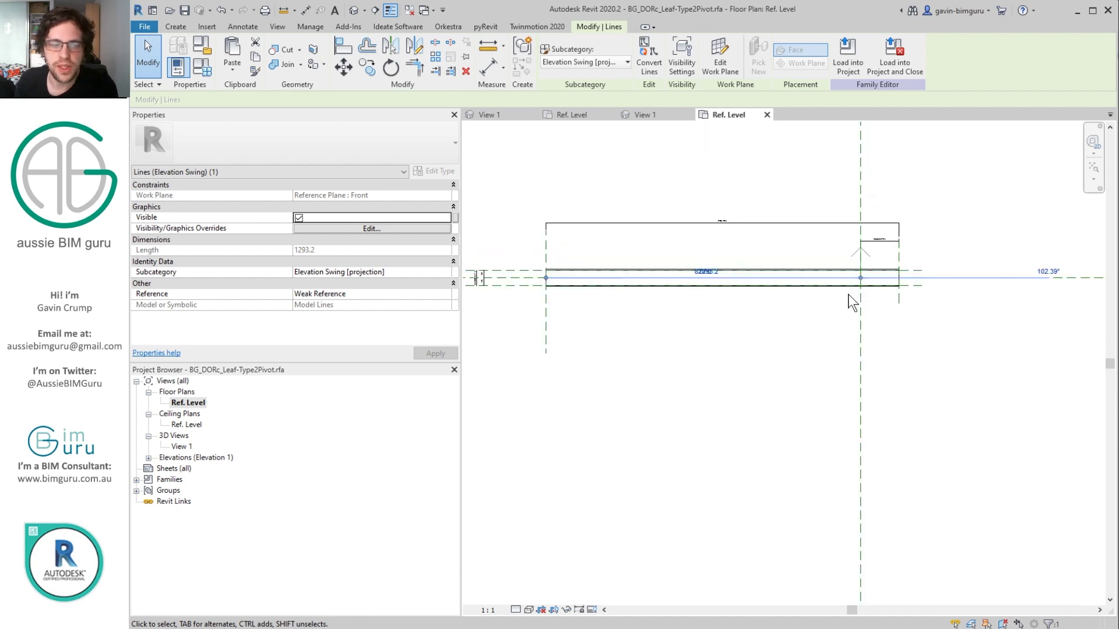
{"action": "left_click", "coordinate": [188, 402]}
{"action": "left_click", "coordinate": [148, 457]}
{"action": "double_click", "coordinate": [180, 479]}
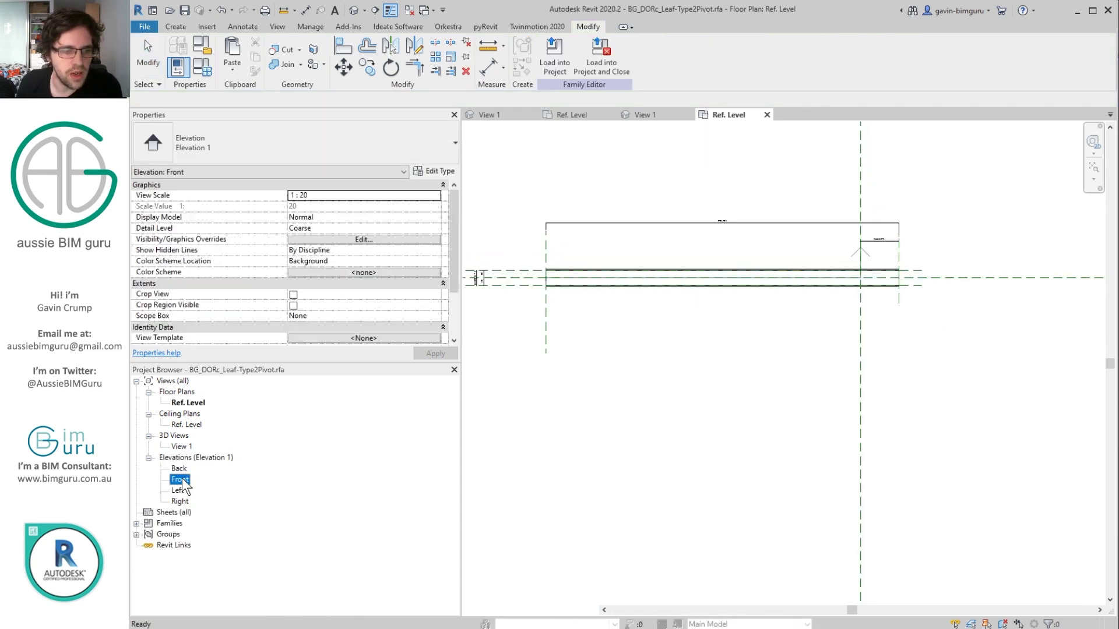
{"action": "left_click", "coordinate": [771, 435]}
{"action": "middle_click", "coordinate": [763, 356]}
{"action": "middle_click", "coordinate": [763, 357]}
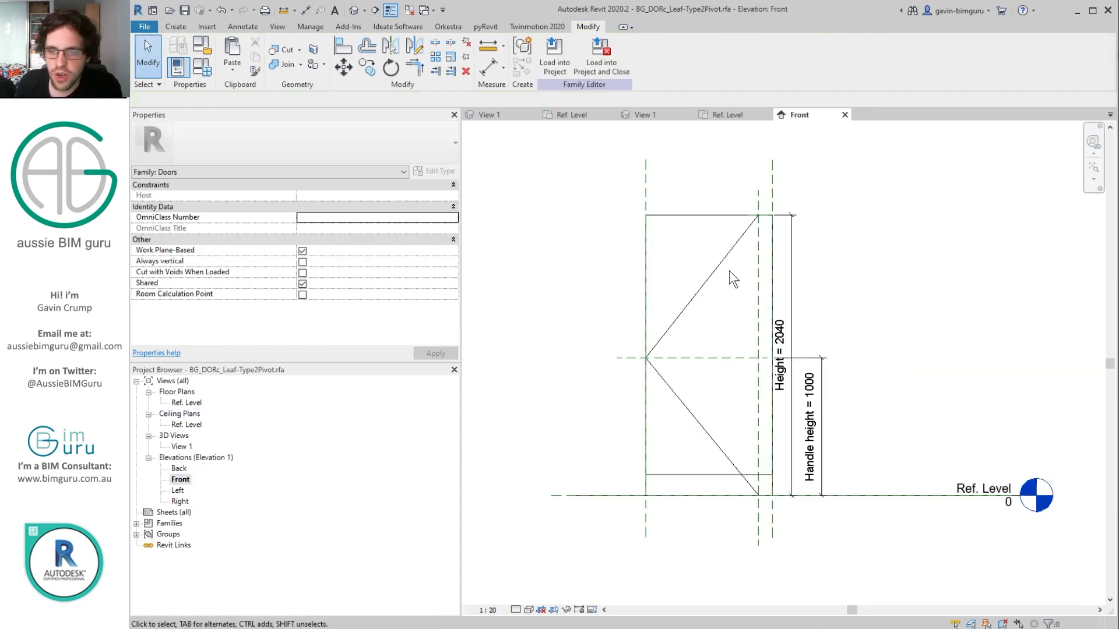
Draw Elevation Swing [projection] model lines on Reference Plane : Back, from the pivot axis top through the leaf edge at handle height to the pivot axis base.
{"action": "left_click", "coordinate": [175, 27]}
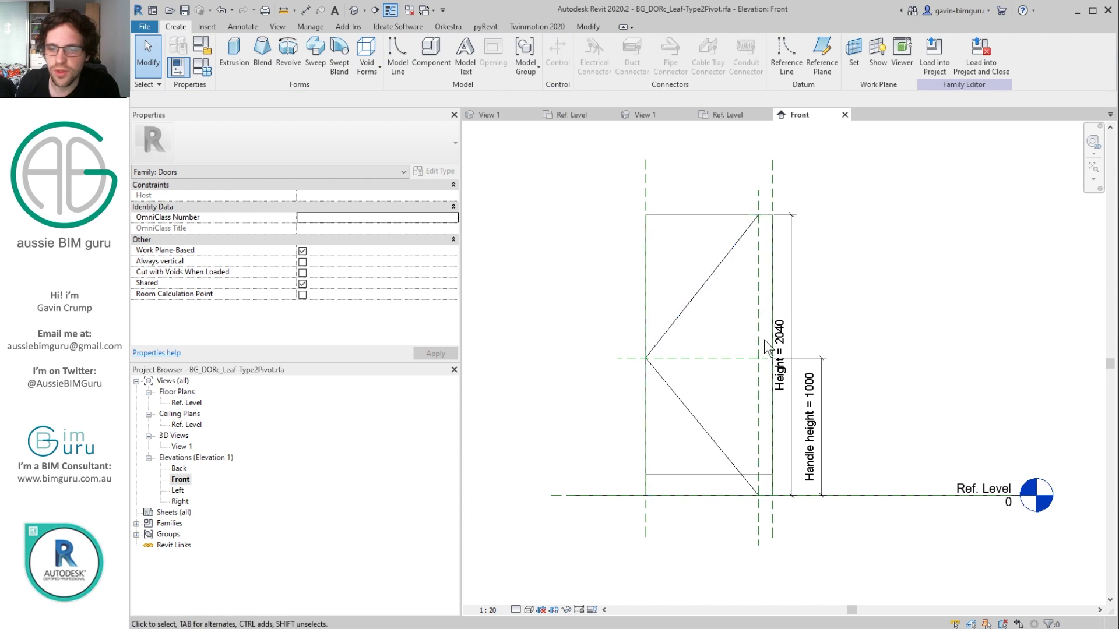
{"action": "left_click", "coordinate": [400, 62]}
{"action": "left_click", "coordinate": [671, 61]}
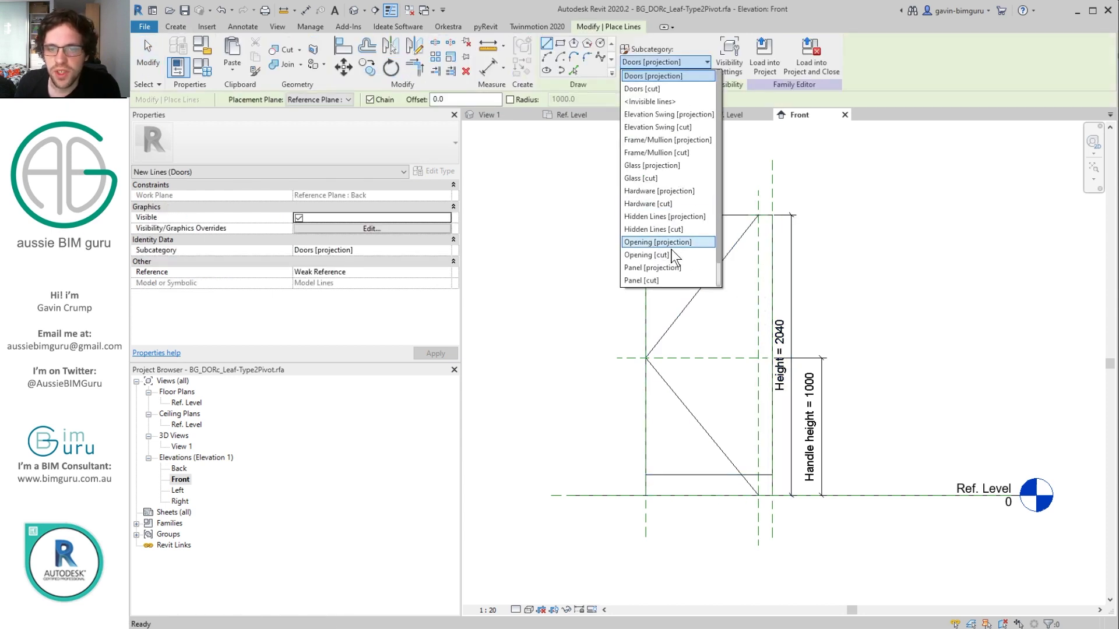
{"action": "left_click", "coordinate": [699, 115]}
{"action": "left_click", "coordinate": [338, 99]}
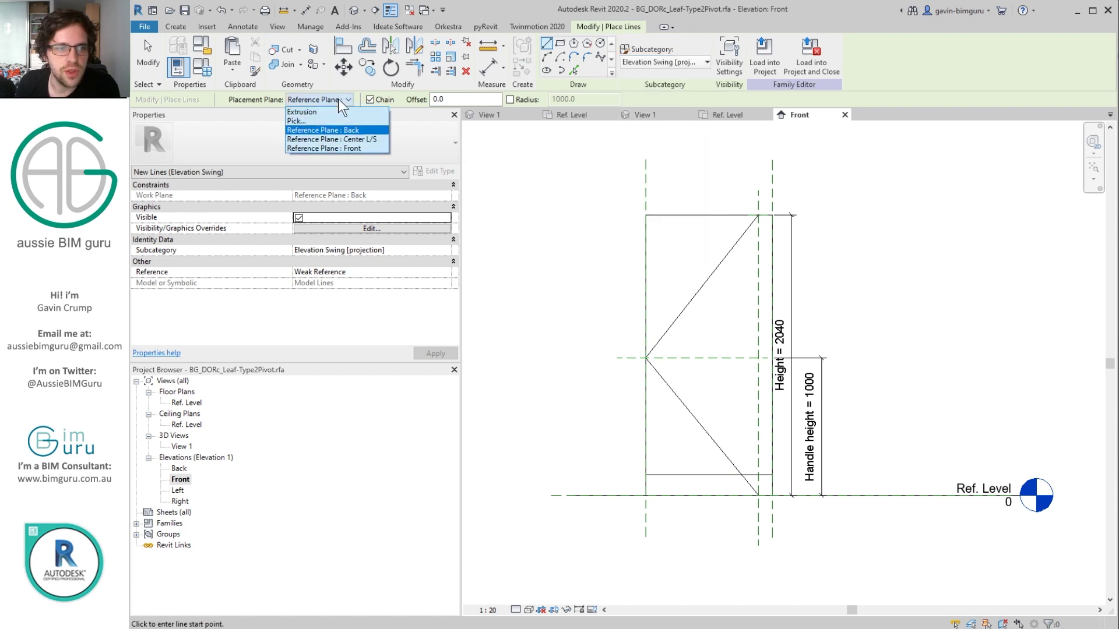
{"action": "left_click", "coordinate": [340, 88]}
{"action": "scroll", "coordinate": [743, 235], "scroll_direction": "up", "scroll_amount": 4}
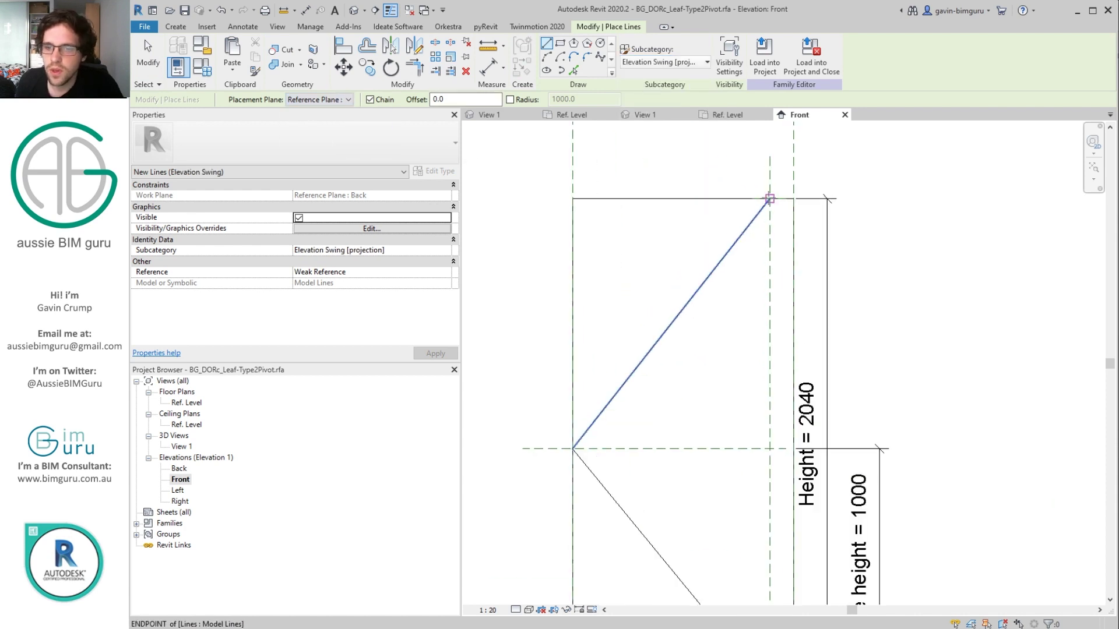
{"action": "left_click", "coordinate": [770, 199]}
{"action": "left_click", "coordinate": [793, 449]}
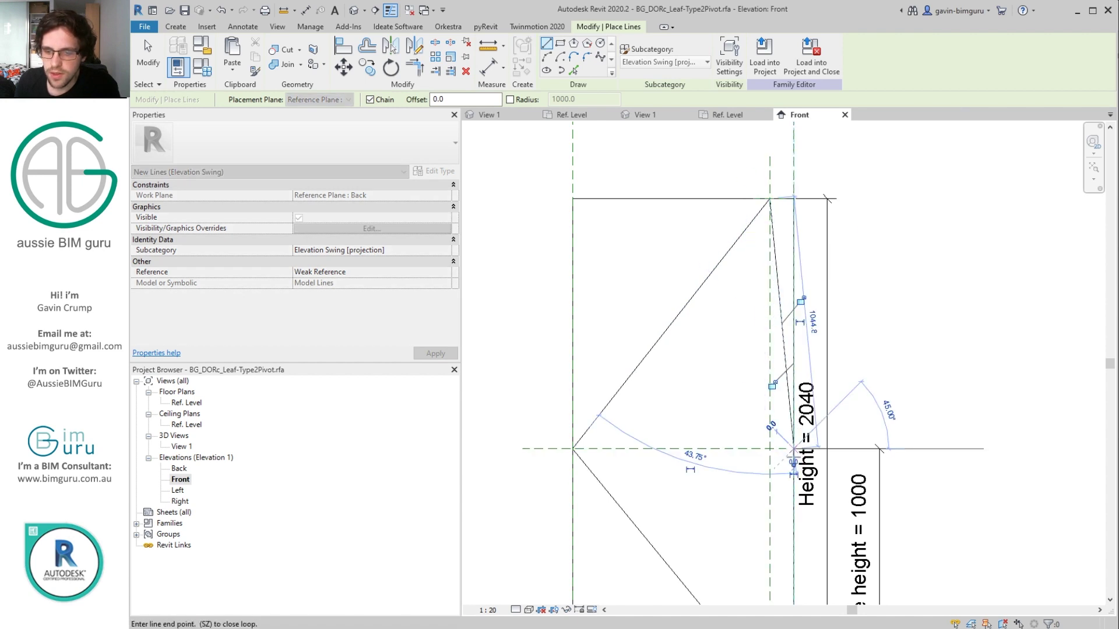
{"action": "middle_click_drag", "start_coordinate": [768, 482], "coordinate": [809, 308]}
{"action": "left_click", "coordinate": [803, 515]}
{"action": "key", "text": "Escape"}
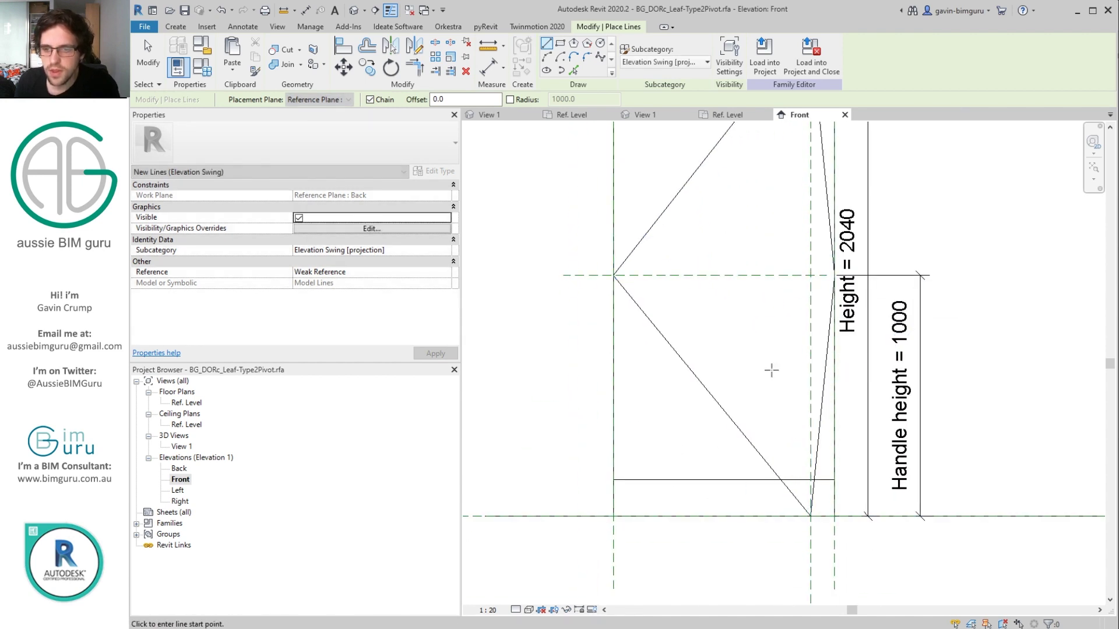
Draw the same two pivot-side elevation swing lines on Reference Plane : Front.
{"action": "scroll", "coordinate": [770, 368], "scroll_direction": "down", "scroll_amount": 3}
{"action": "left_click", "coordinate": [326, 99]}
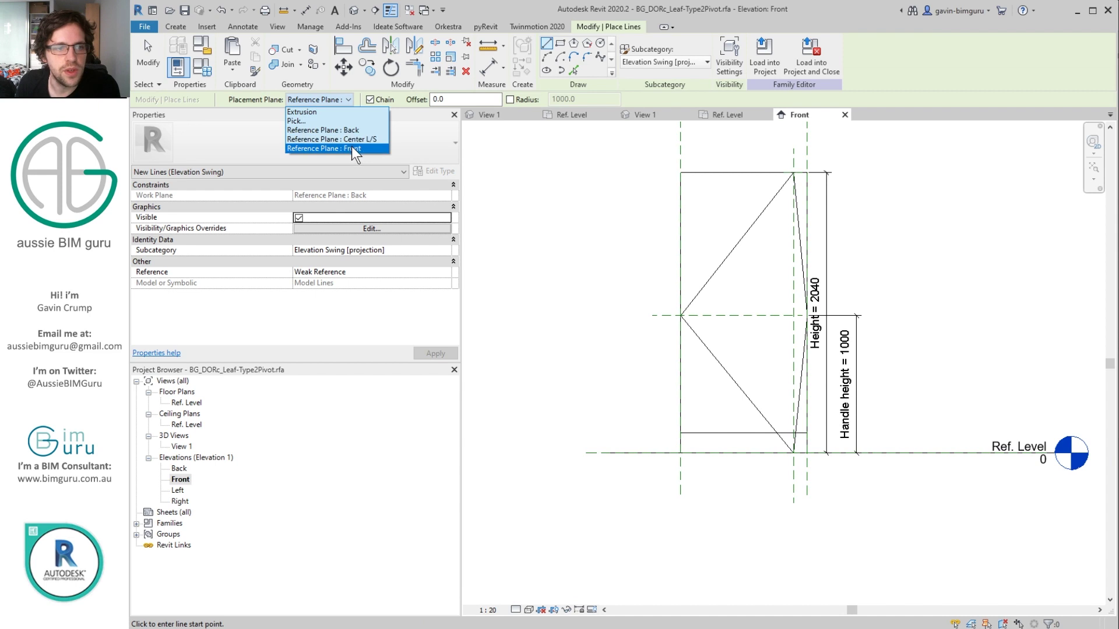
{"action": "left_click", "coordinate": [352, 147]}
{"action": "scroll", "coordinate": [787, 158], "scroll_direction": "up", "scroll_amount": 2}
{"action": "left_click", "coordinate": [804, 146]}
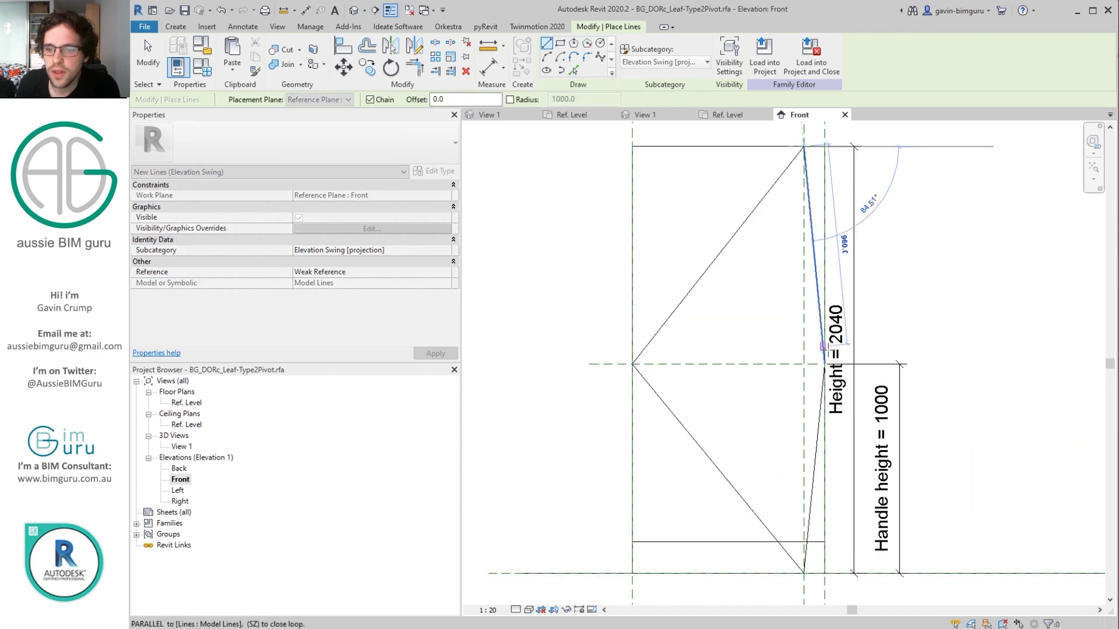
{"action": "left_click", "coordinate": [824, 364]}
{"action": "left_click", "coordinate": [804, 564]}
{"action": "key", "text": "Escape"}
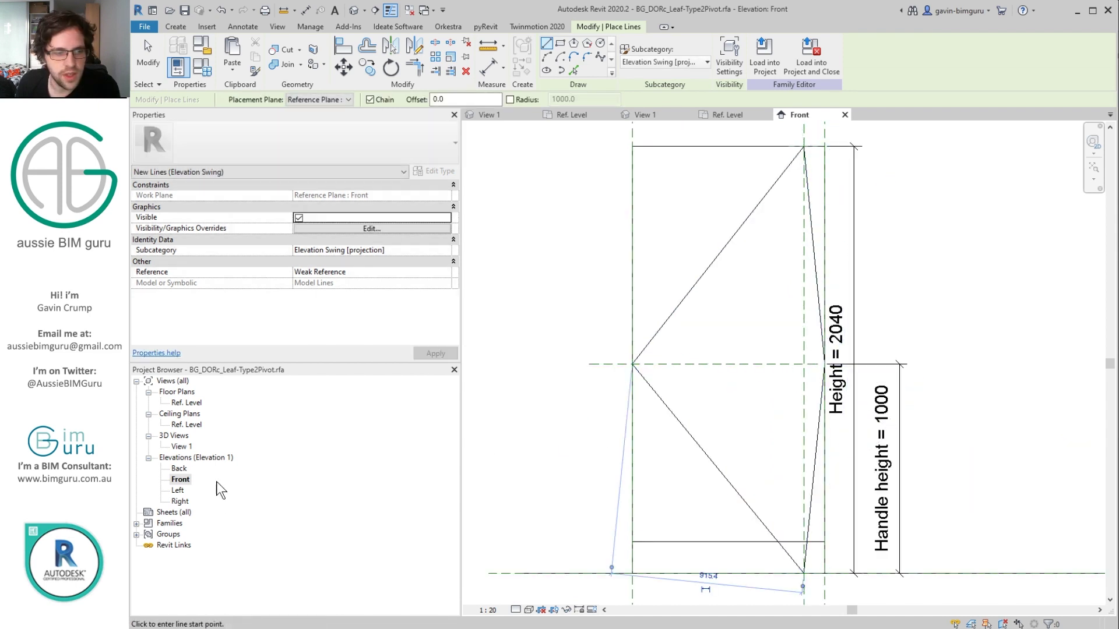
Open the 3D view and check the swing lines on the leaf panel.
{"action": "double_click", "coordinate": [182, 446]}
{"action": "left_click", "coordinate": [872, 240]}
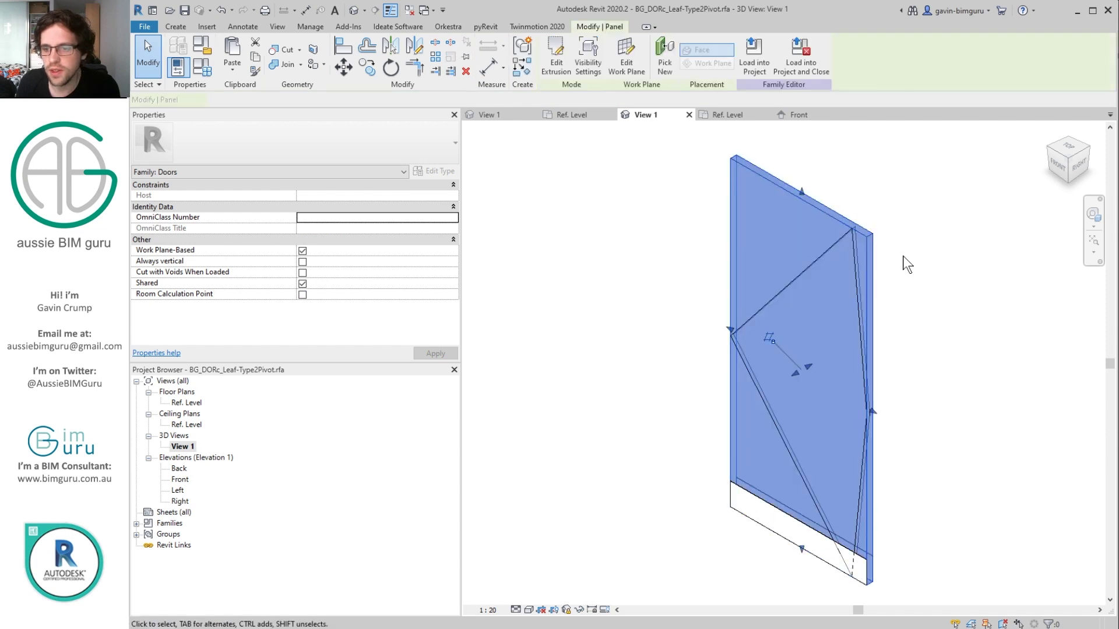
{"action": "left_click", "coordinate": [921, 274]}
{"action": "middle_click_drag", "start_coordinate": [697, 200], "coordinate": [697, 199]}
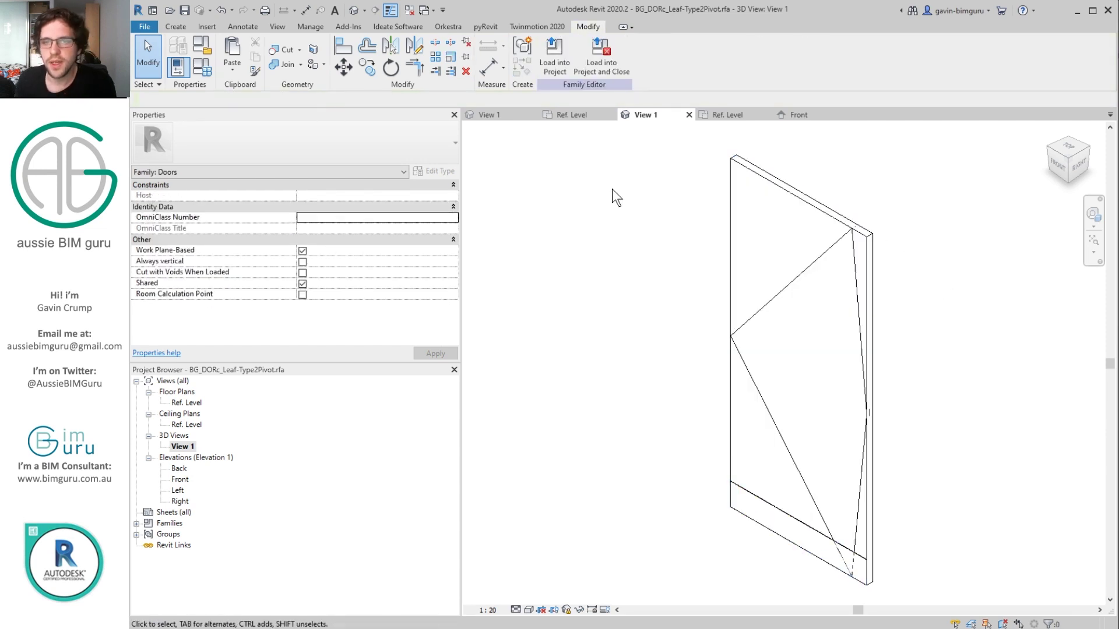
{"action": "left_click", "coordinate": [593, 55]}
{"action": "left_click", "coordinate": [459, 251]}
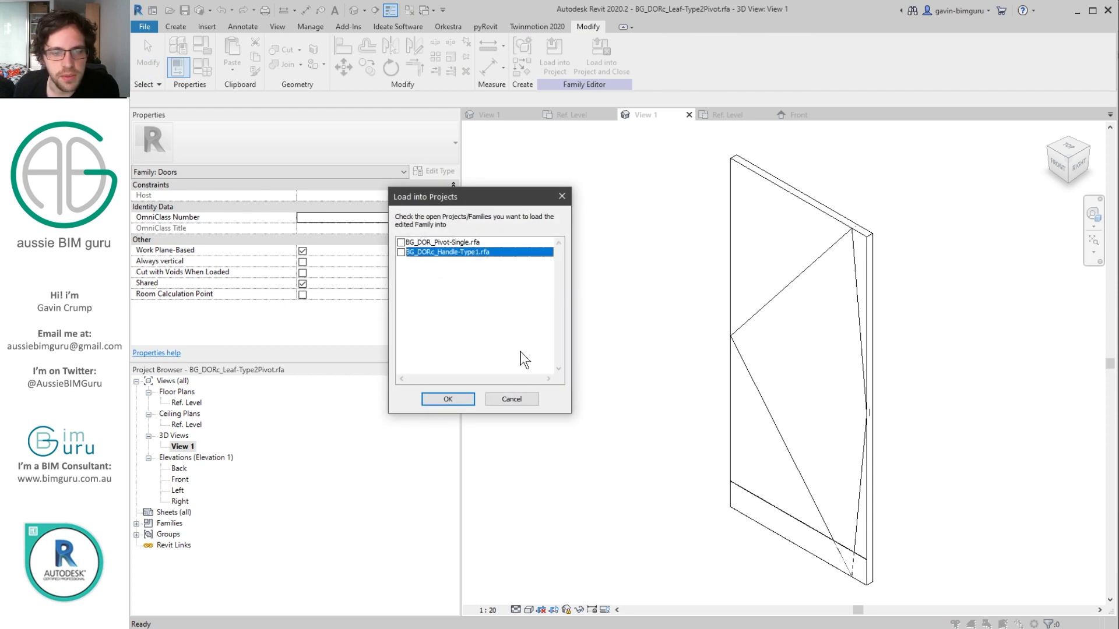
{"action": "left_click", "coordinate": [513, 399]}
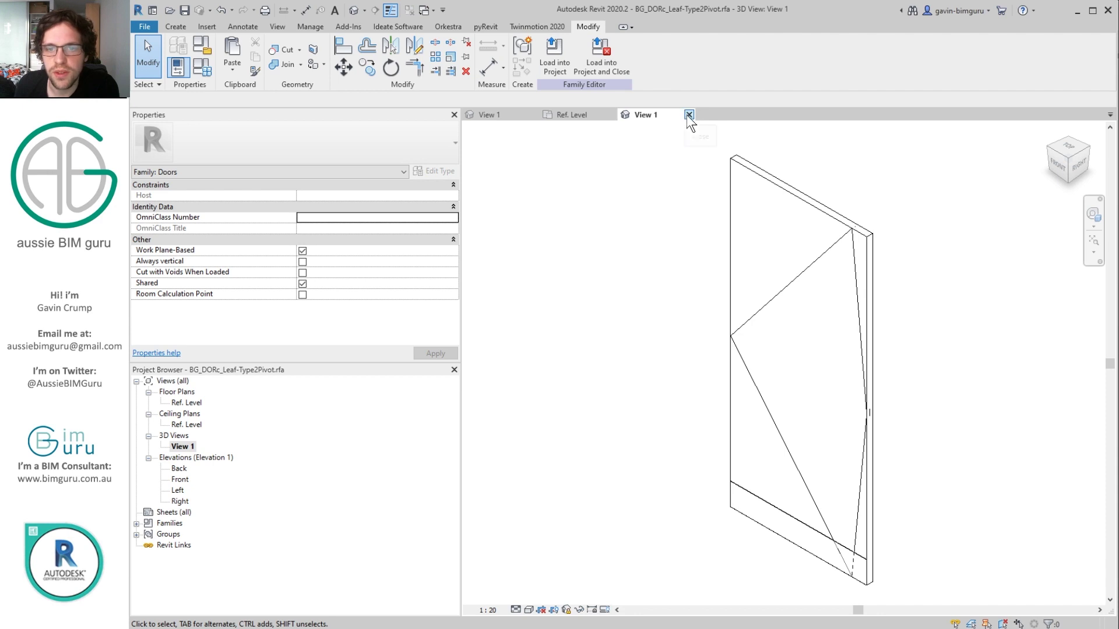
Close the leaf family's 3D view and inspect the handle set in the BG_DOR_Pivot-Single plan.
{"action": "left_click", "coordinate": [688, 115]}
{"action": "scroll", "coordinate": [282, 513], "scroll_direction": "down", "scroll_amount": 2}
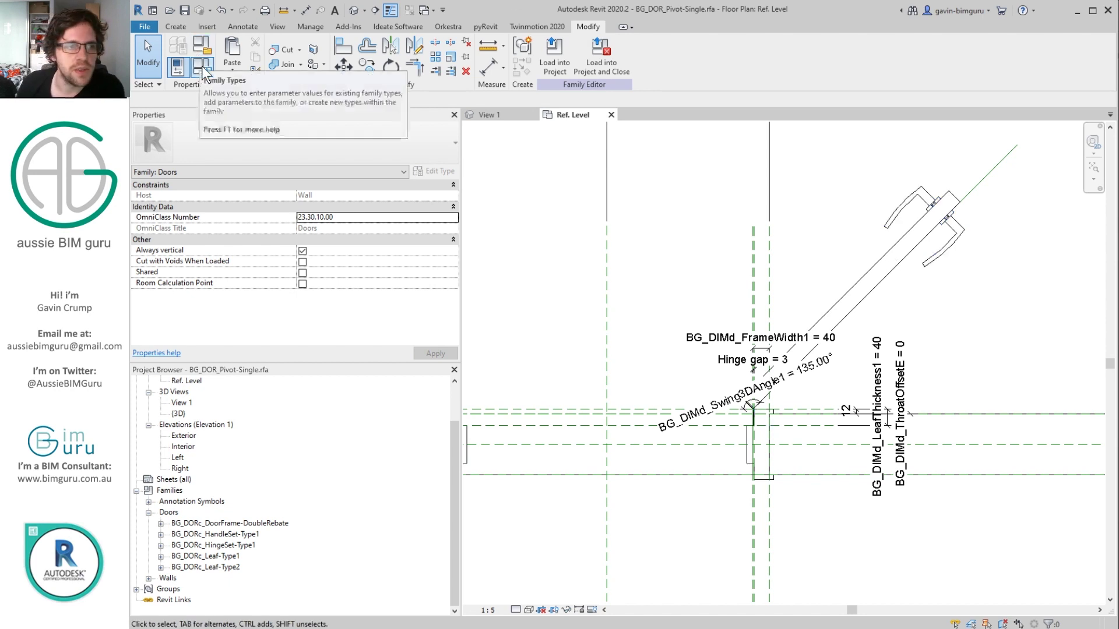
{"action": "left_click", "coordinate": [918, 200]}
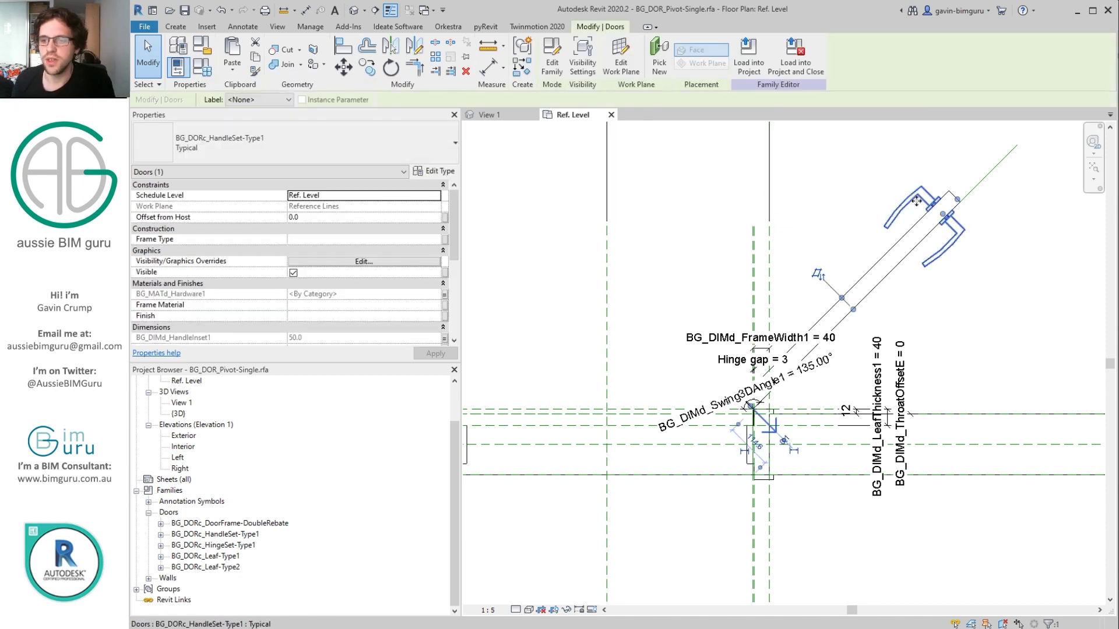
{"action": "left_click", "coordinate": [259, 488]}
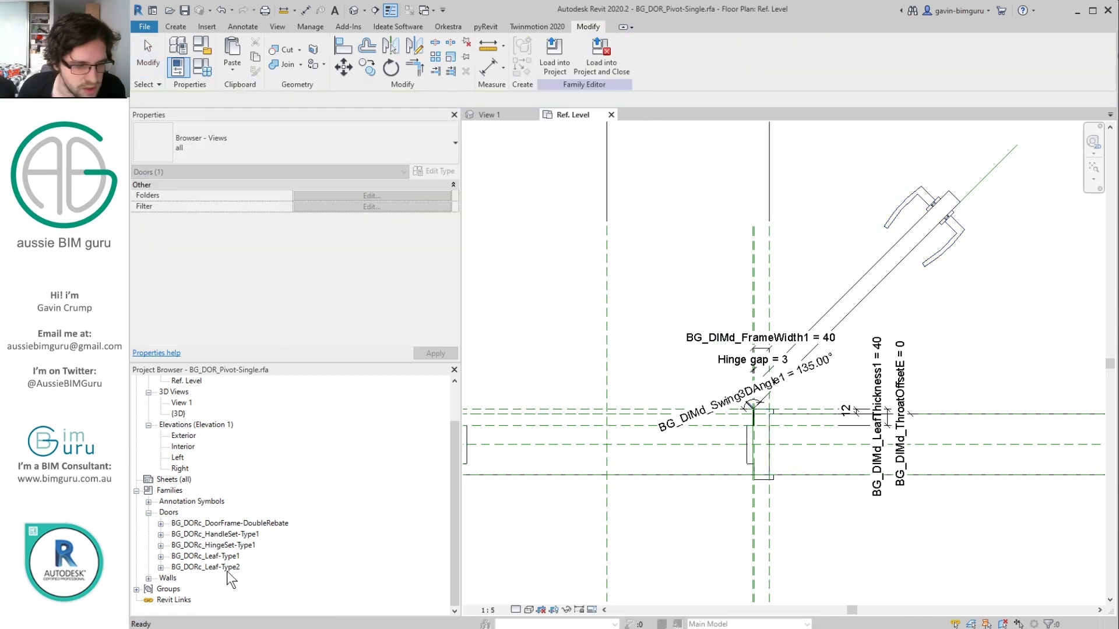
Delete the door leaf and the BG_DORc_HandleSet-Type1 handle set from the plan.
{"action": "left_click", "coordinate": [949, 190]}
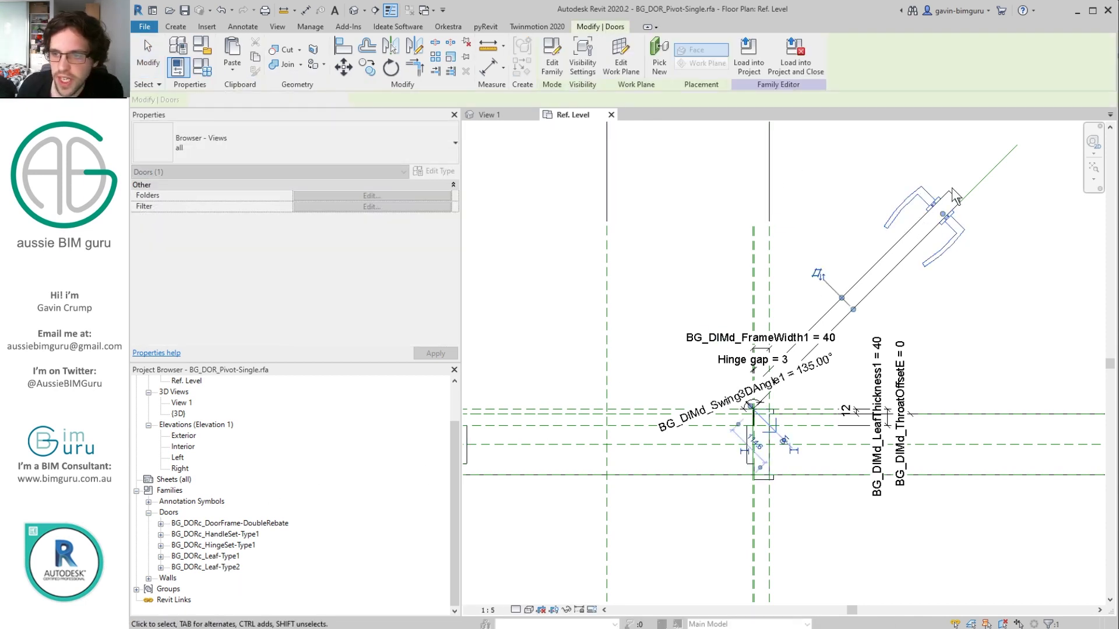
{"action": "left_click", "coordinate": [888, 254]}
{"action": "key", "text": "Delete"}
{"action": "left_click", "coordinate": [918, 191]}
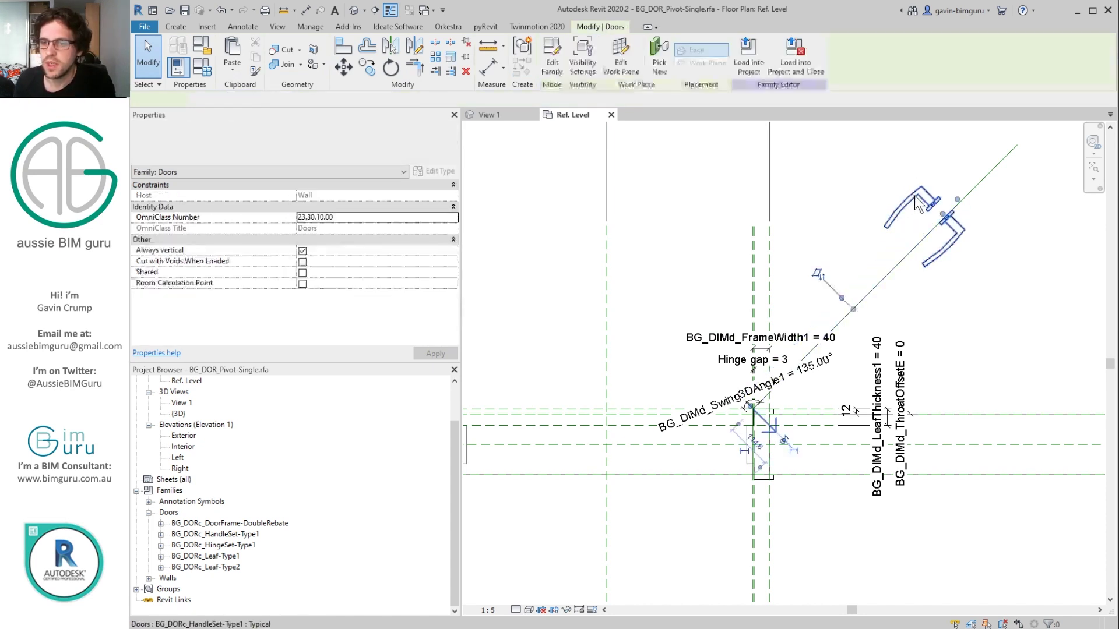
{"action": "key", "text": "Delete"}
Isolate the reference line category, delete the angled swing reference line, and reset the temporary isolation.
{"action": "left_click", "coordinate": [967, 191]}
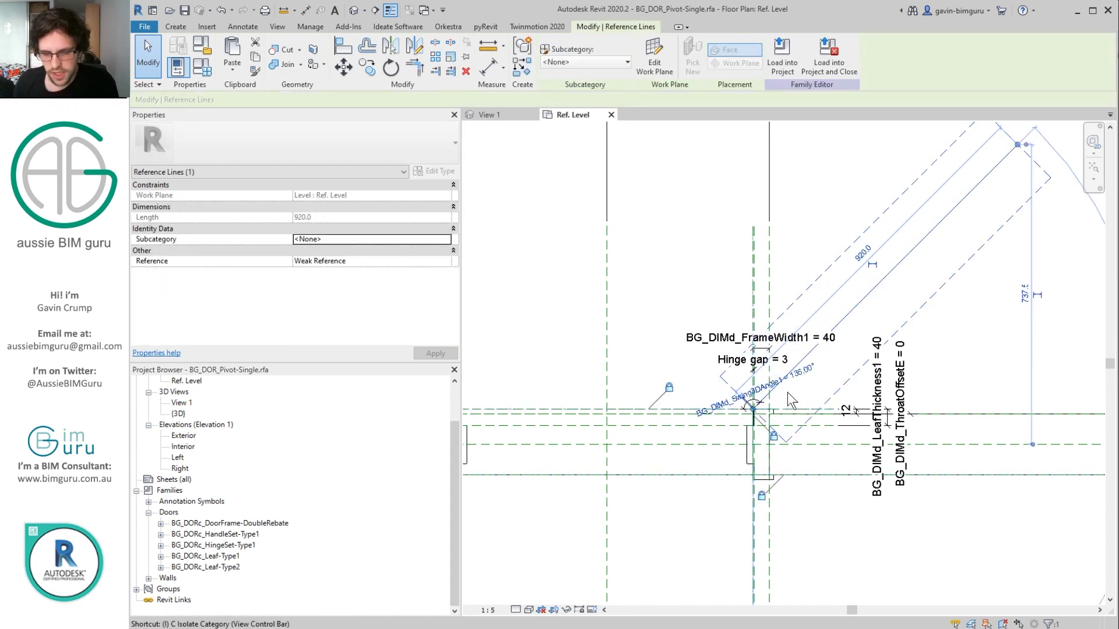
{"action": "key", "text": "c"}
{"action": "key", "text": "Delete"}
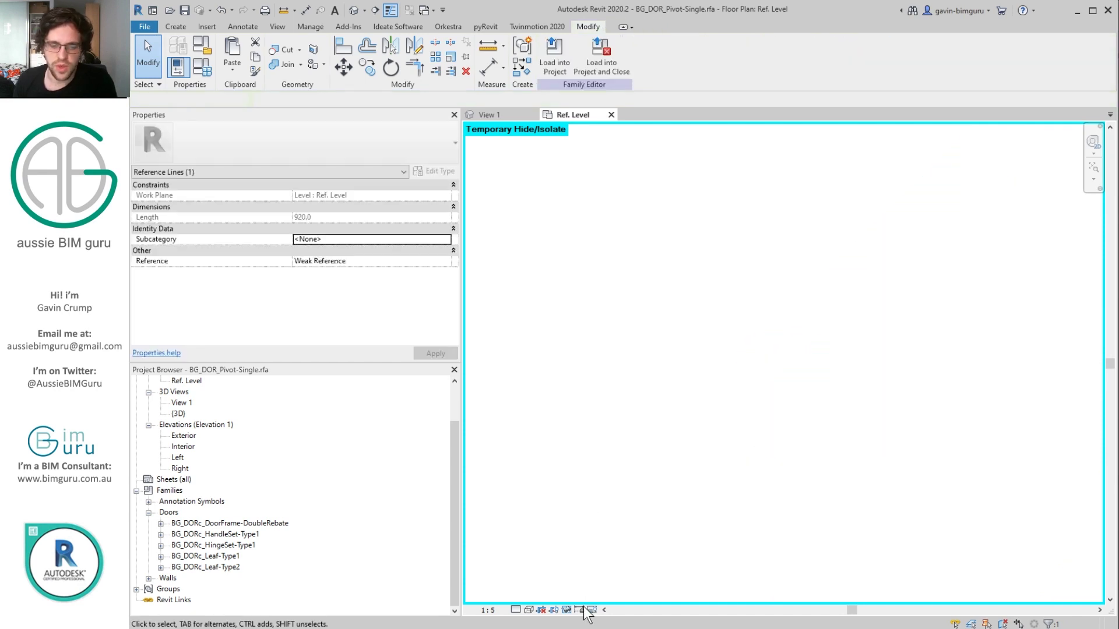
{"action": "left_click", "coordinate": [622, 597]}
{"action": "scroll", "coordinate": [761, 435], "scroll_direction": "up", "scroll_amount": 5}
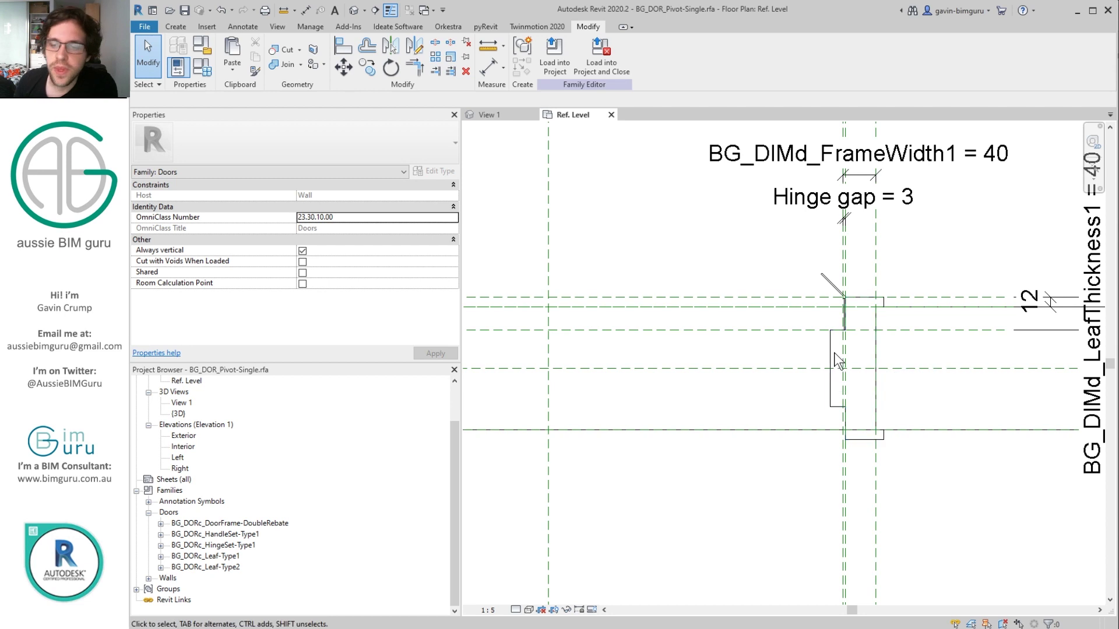
{"action": "scroll", "coordinate": [833, 352], "scroll_direction": "down", "scroll_amount": 3}
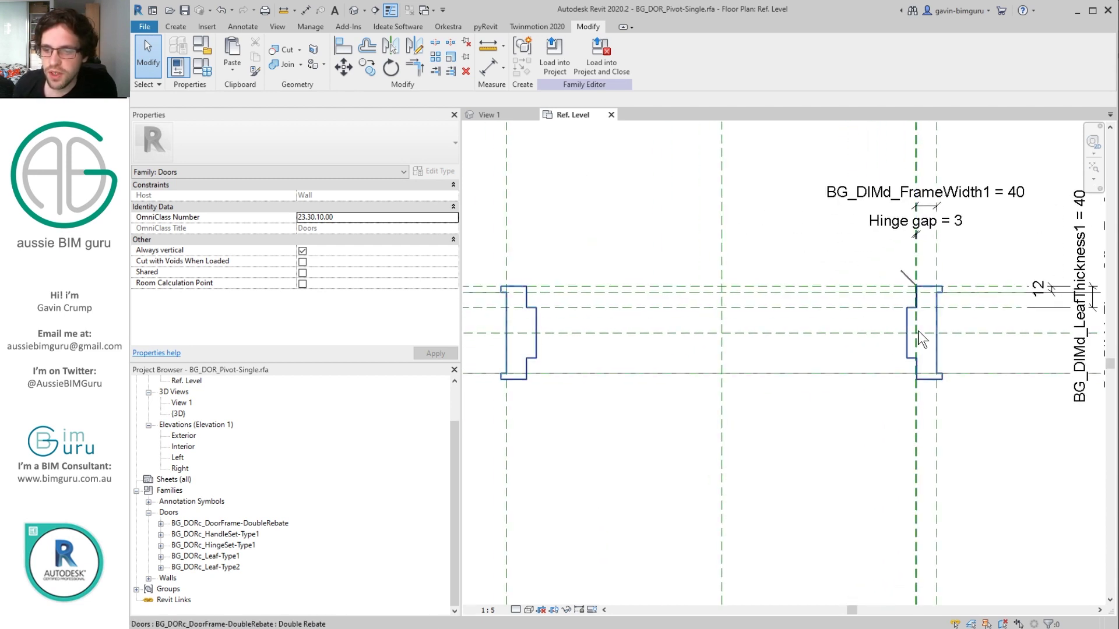
{"action": "scroll", "coordinate": [921, 333], "scroll_direction": "up", "scroll_amount": 4}
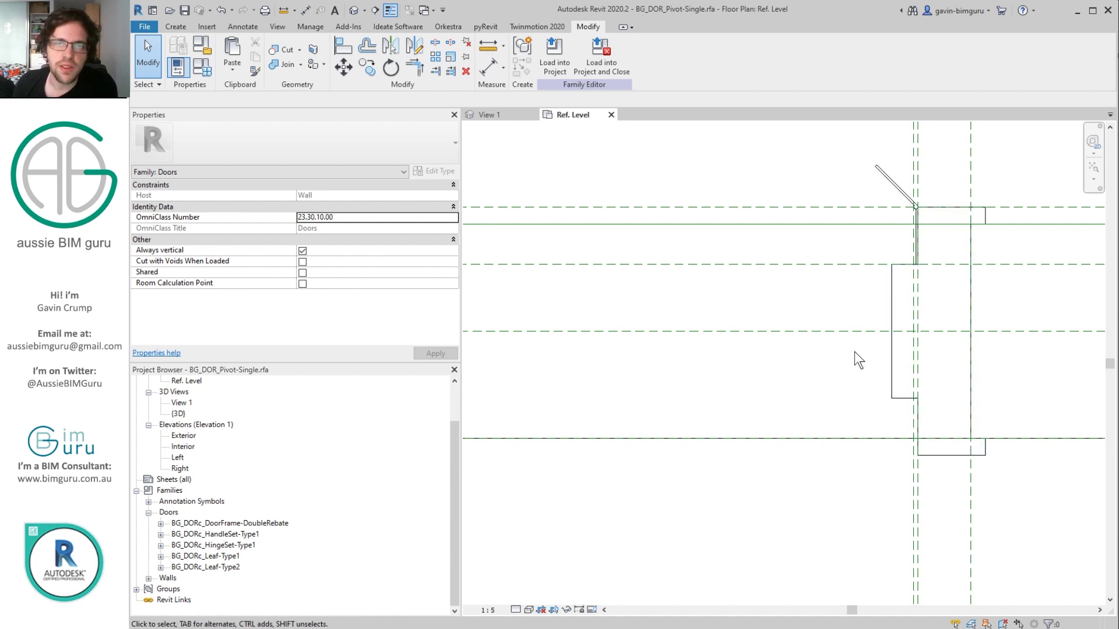
Delete the remaining angled hinge set at the hinge-side frame jamb.
{"action": "scroll", "coordinate": [828, 381], "scroll_direction": "down", "scroll_amount": 2}
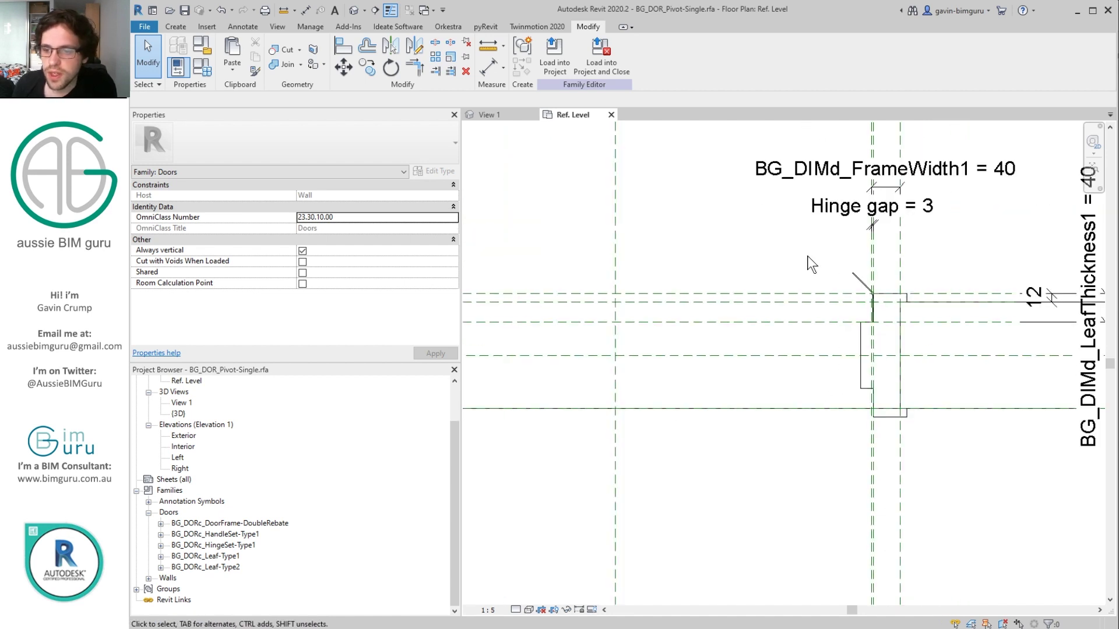
{"action": "left_click", "coordinate": [861, 278]}
{"action": "scroll", "coordinate": [869, 309], "scroll_direction": "up", "scroll_amount": 4}
{"action": "key", "text": "Escape"}
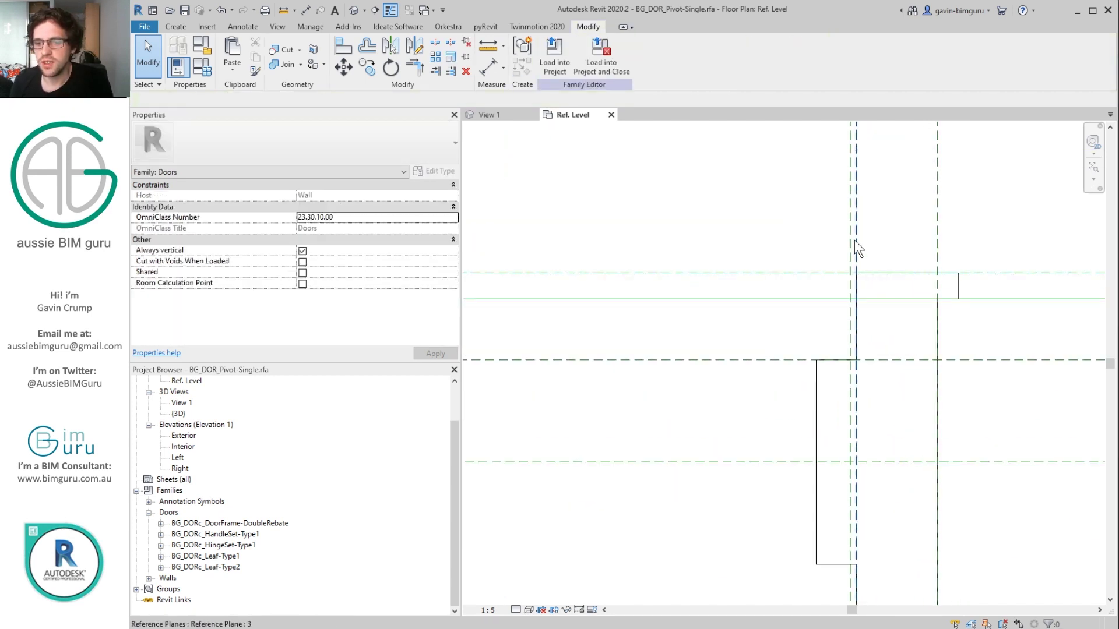
Copy the hinge-side jamb reference plane 100 mm into the door opening as the pivot plane.
{"action": "left_click", "coordinate": [856, 240]}
{"action": "scroll", "coordinate": [895, 376], "scroll_direction": "down", "scroll_amount": 2}
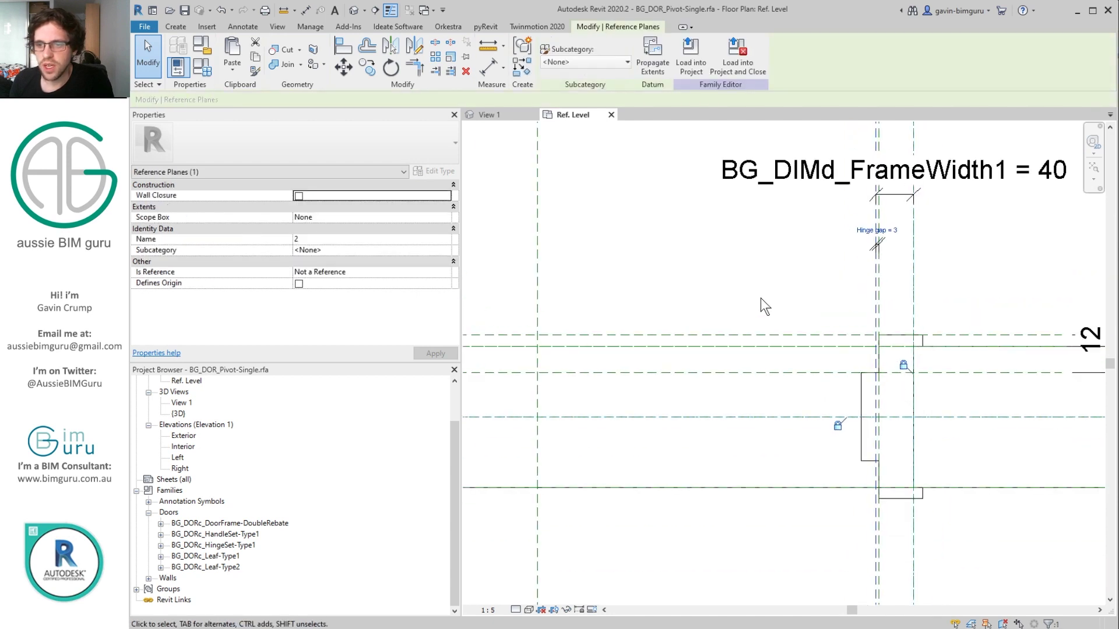
{"action": "middle_click_drag", "start_coordinate": [761, 299], "coordinate": [816, 264]}
{"action": "left_click", "coordinate": [826, 262]}
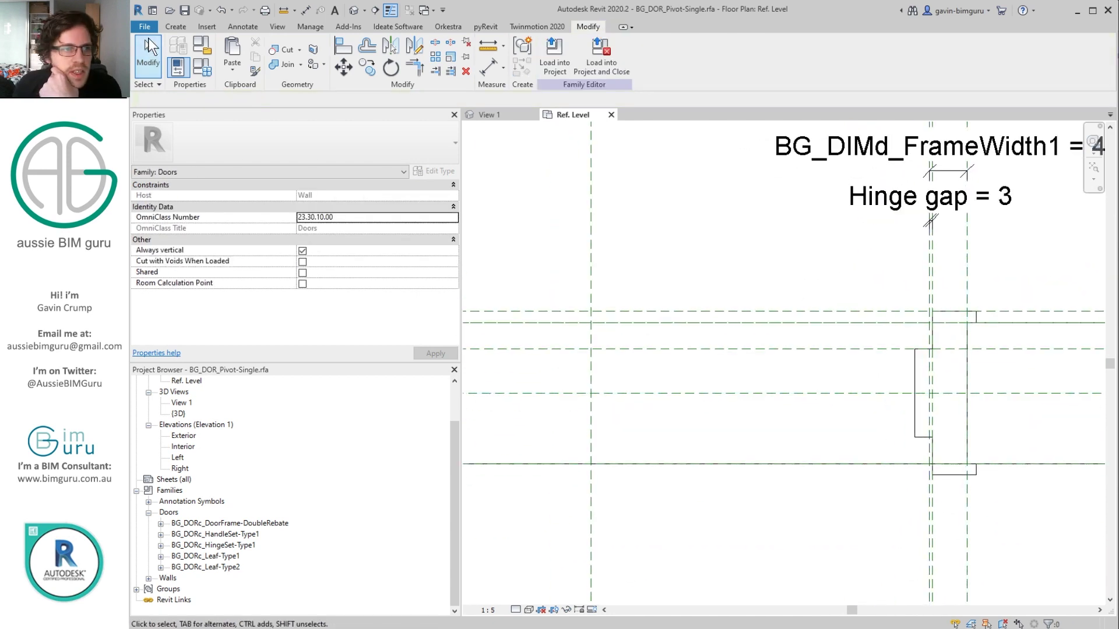
{"action": "left_click", "coordinate": [170, 29]}
{"action": "left_click", "coordinate": [928, 274]}
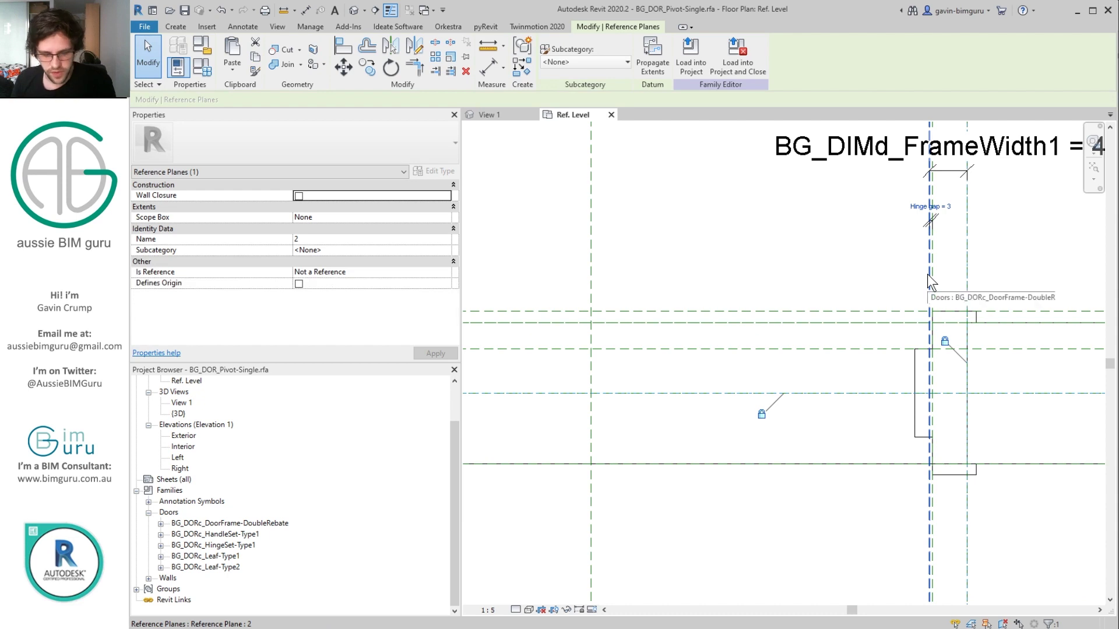
{"action": "key", "text": "c"}
{"action": "key", "text": "o"}
{"action": "left_click", "coordinate": [929, 274]}
{"action": "type", "text": "10"}
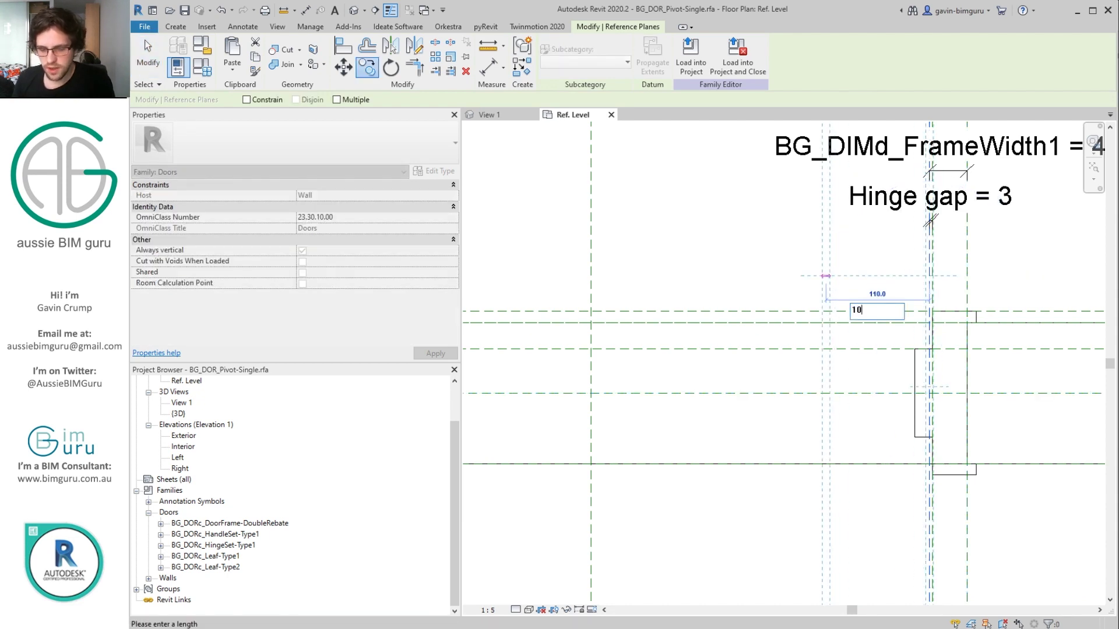
{"action": "key", "text": "Return"}
Set the copied pivot plane to Weak Reference and clear its name.
{"action": "left_click", "coordinate": [422, 270]}
{"action": "left_click", "coordinate": [417, 237]}
{"action": "key", "text": "BackSpace"}
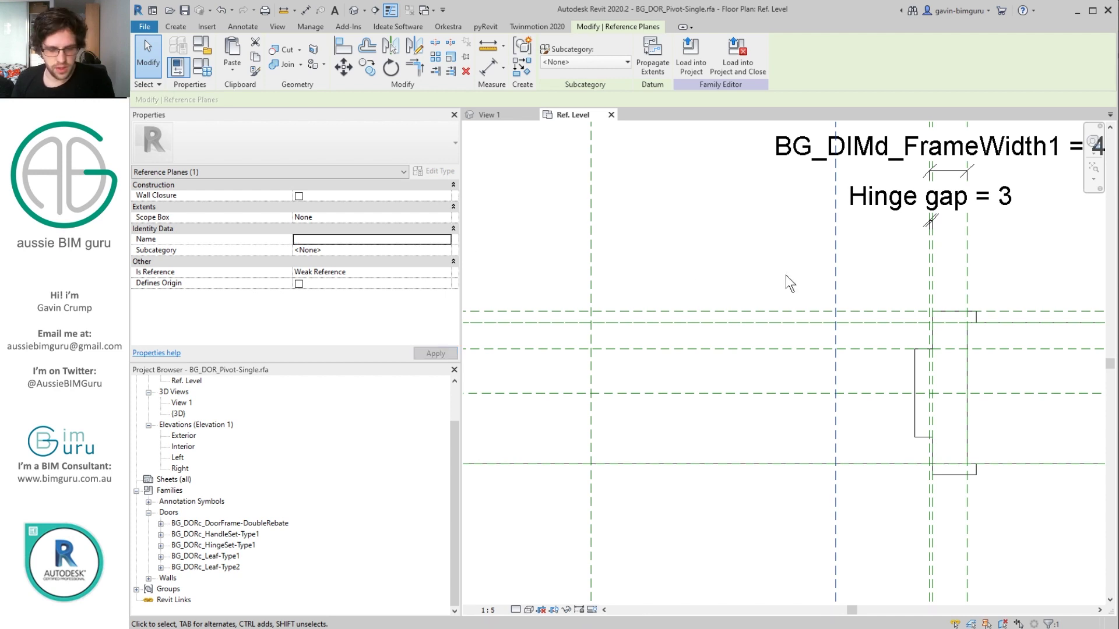
Place an aligned dimension between the pivot plane and the hinge-side jamb plane, above the frame width dimension.
{"action": "key", "text": "d"}
{"action": "key", "text": "i"}
{"action": "left_click", "coordinate": [835, 249]}
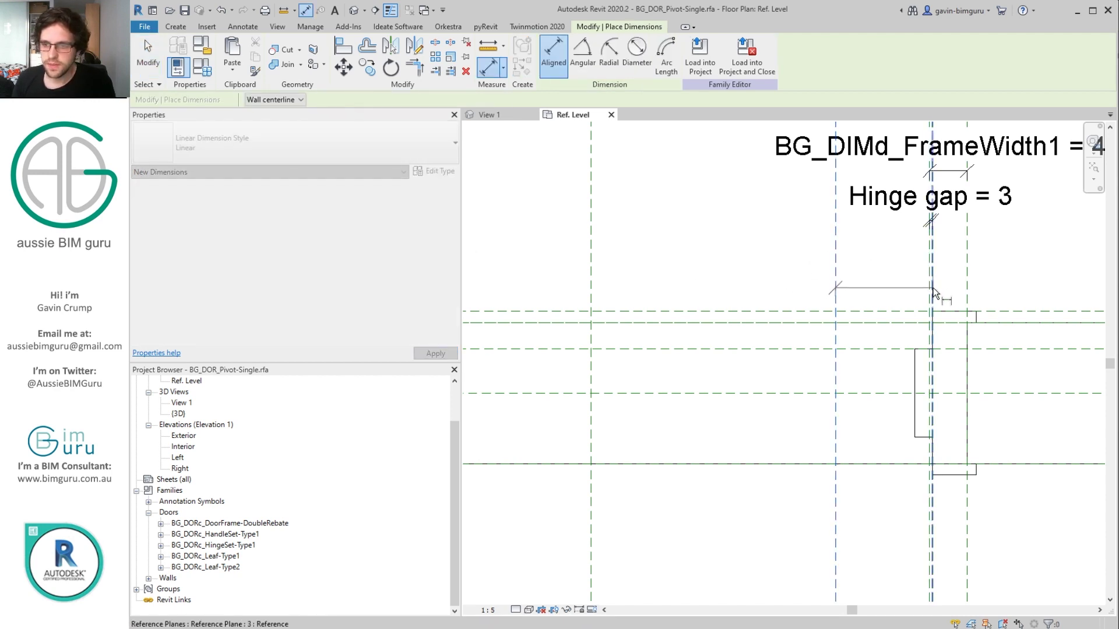
{"action": "left_click", "coordinate": [932, 287]}
{"action": "scroll", "coordinate": [933, 292], "scroll_direction": "down", "scroll_amount": 4}
{"action": "left_click", "coordinate": [985, 207]}
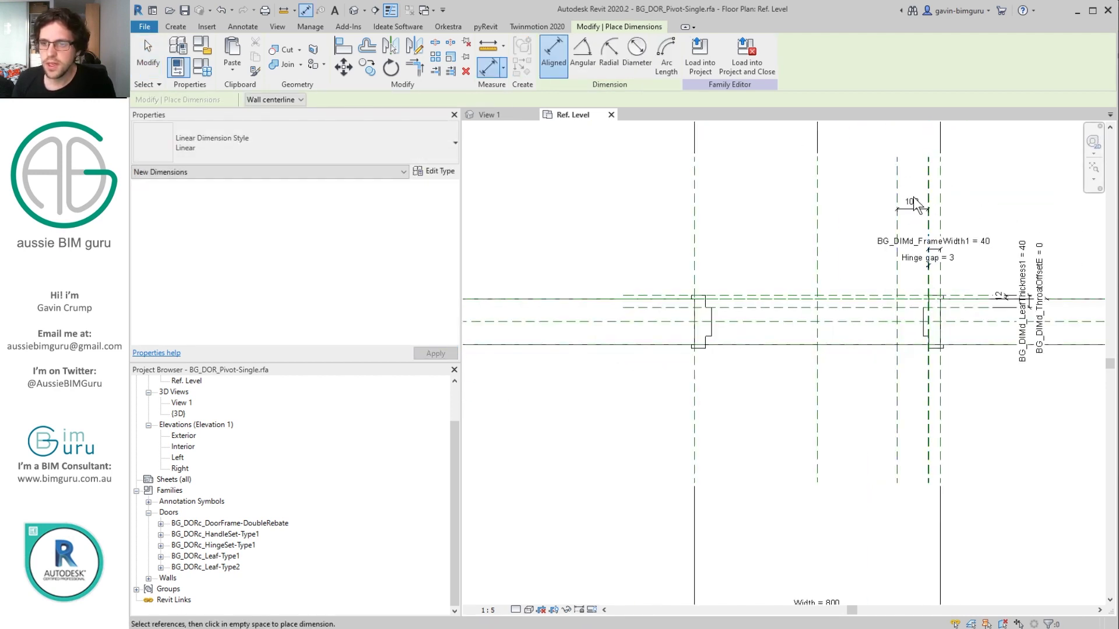
Label the pivot plane dimension with a new family type parameter named Pivot inset.
{"action": "key", "text": "Escape"}
{"action": "scroll", "coordinate": [1008, 212], "scroll_direction": "up", "scroll_amount": 2}
{"action": "left_click", "coordinate": [667, 55]}
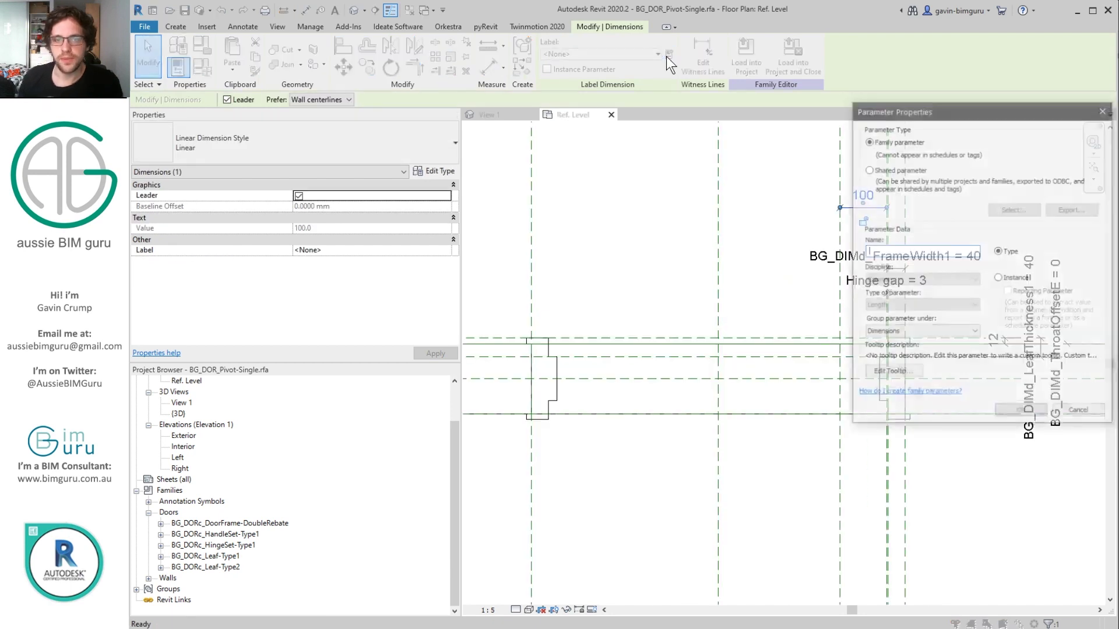
{"action": "type", "text": "Pivot inset"}
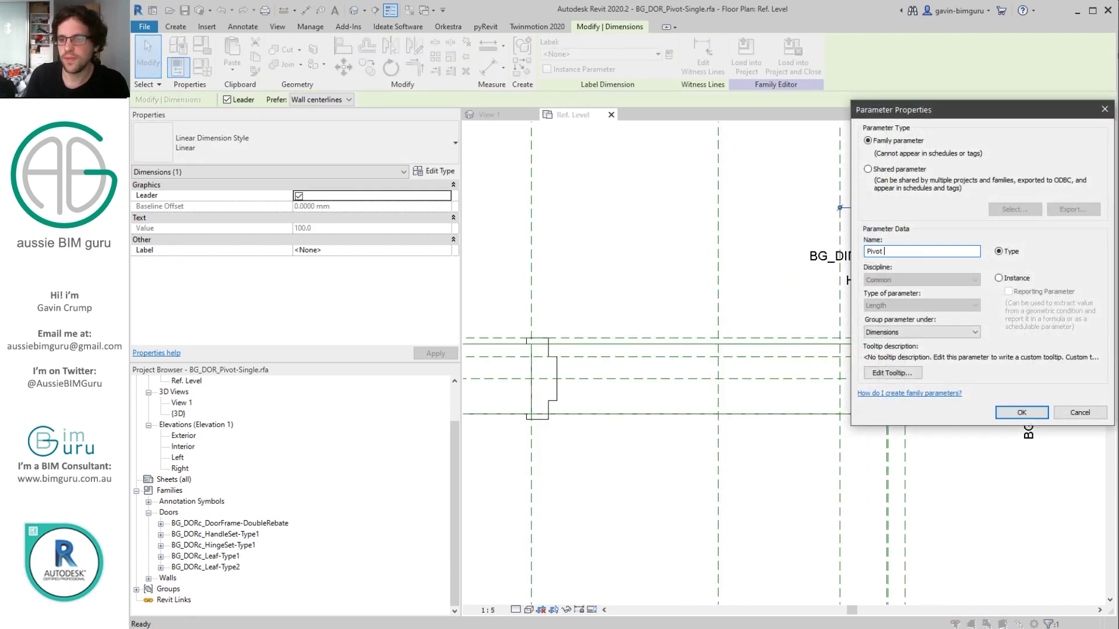
{"action": "key", "text": "Return"}
{"action": "key", "text": "Escape"}
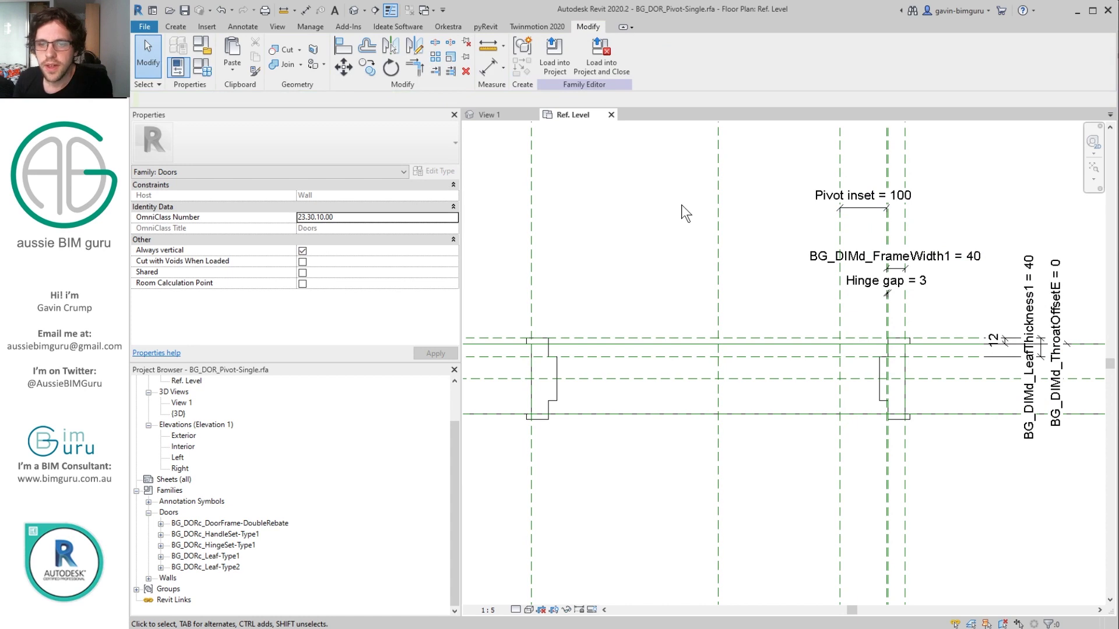
Open the BG_DORc_Leaf-Type2Pivot family and load it into BG_DOR_Pivot-Single.rfa.
{"action": "left_click", "coordinate": [144, 29]}
{"action": "left_click", "coordinate": [313, 87]}
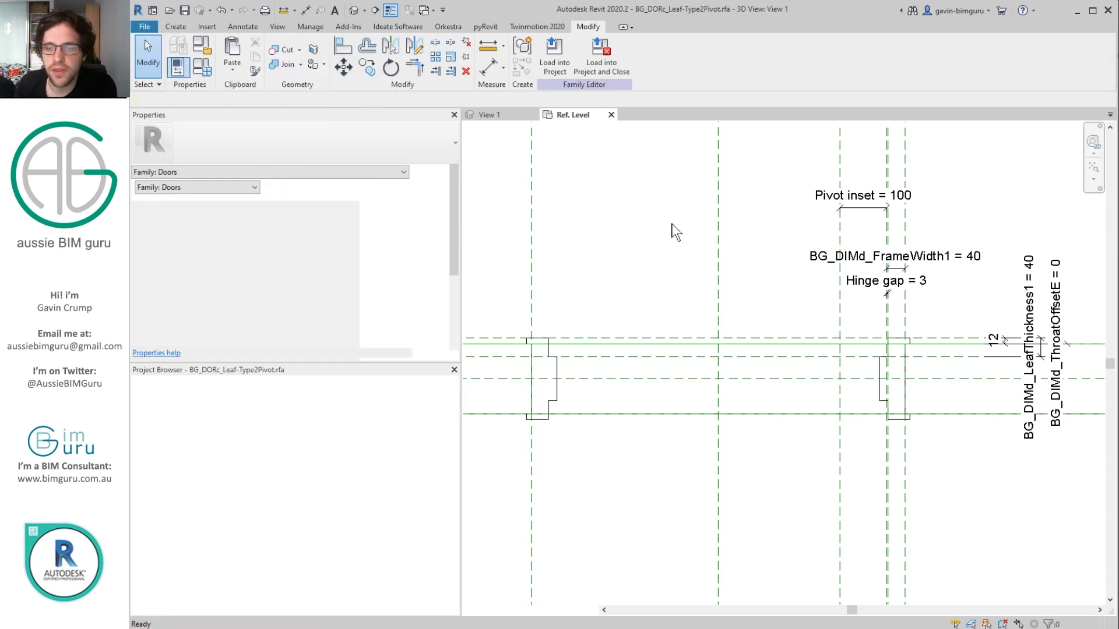
{"action": "left_click", "coordinate": [981, 58]}
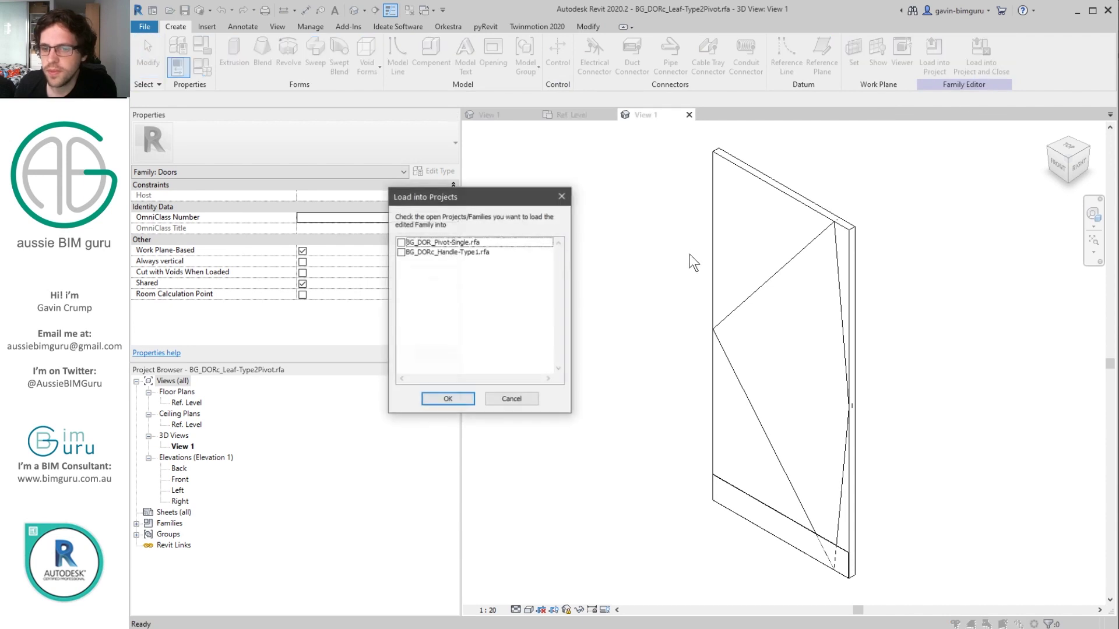
{"action": "left_click", "coordinate": [416, 253]}
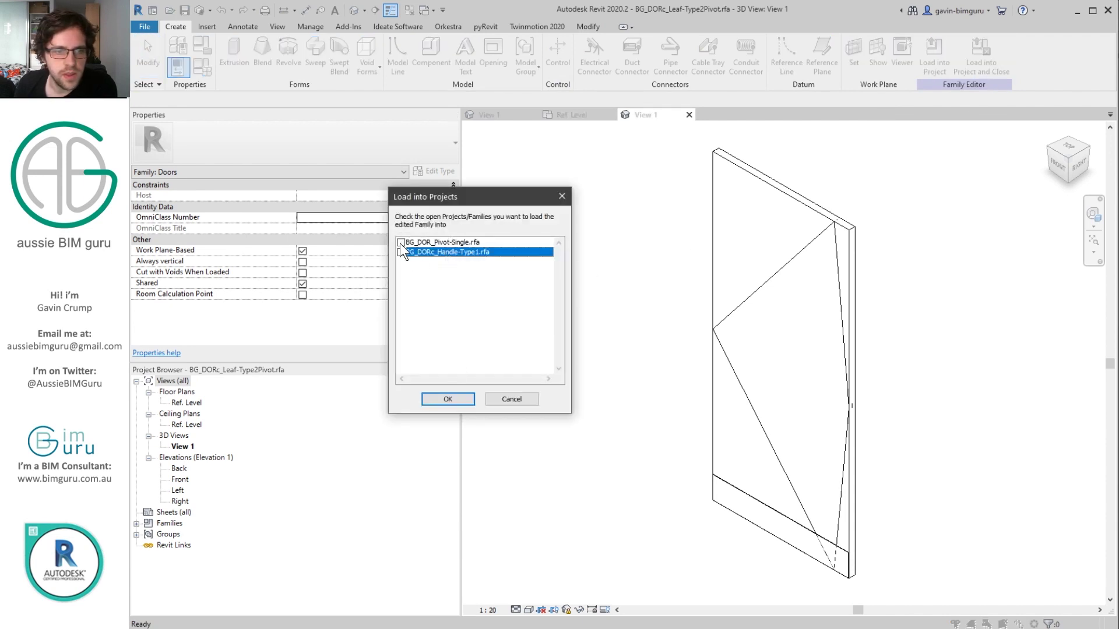
{"action": "left_click", "coordinate": [401, 243]}
{"action": "key", "text": "Return"}
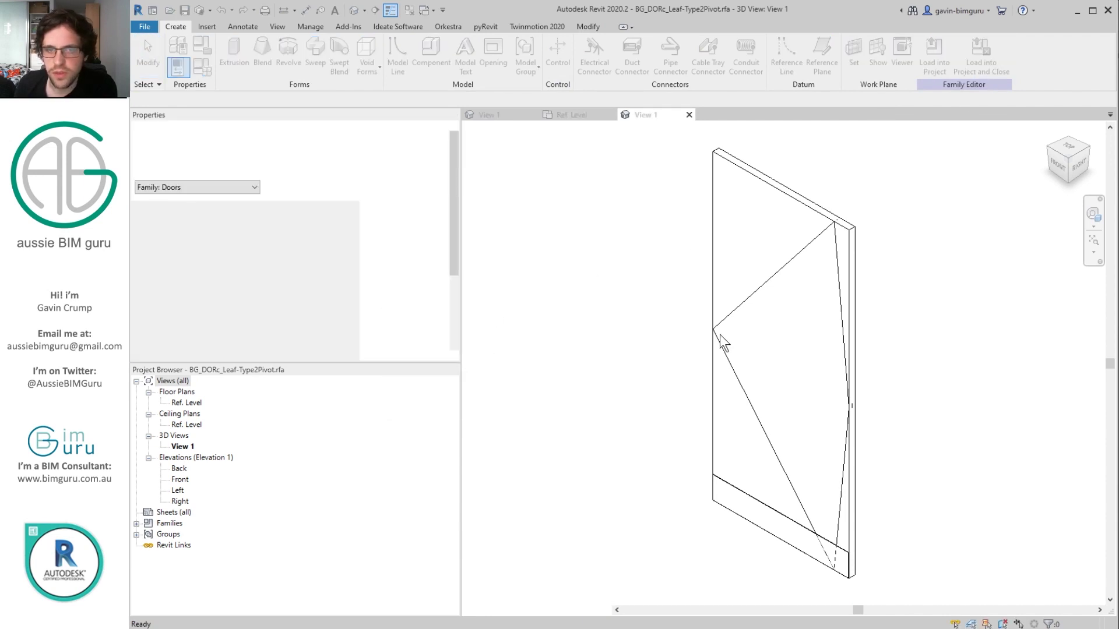
{"action": "key", "text": "Escape"}
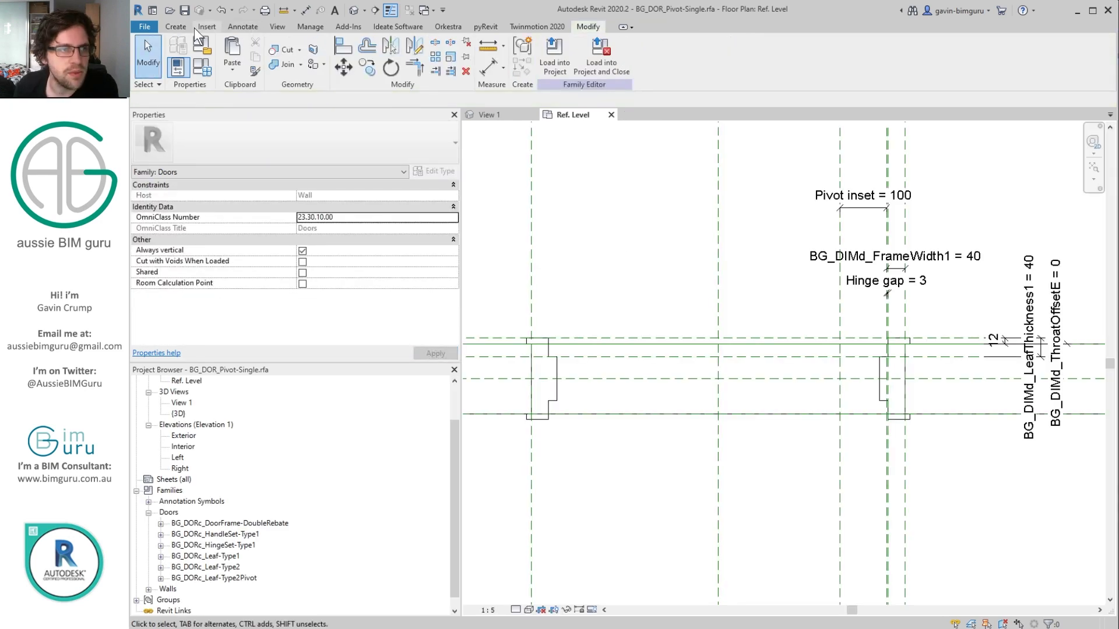
Draw a horizontal reference line above the door frame, ending at the pivot plane.
{"action": "left_click", "coordinate": [176, 27]}
{"action": "left_click", "coordinate": [775, 58]}
{"action": "left_click", "coordinate": [569, 313]}
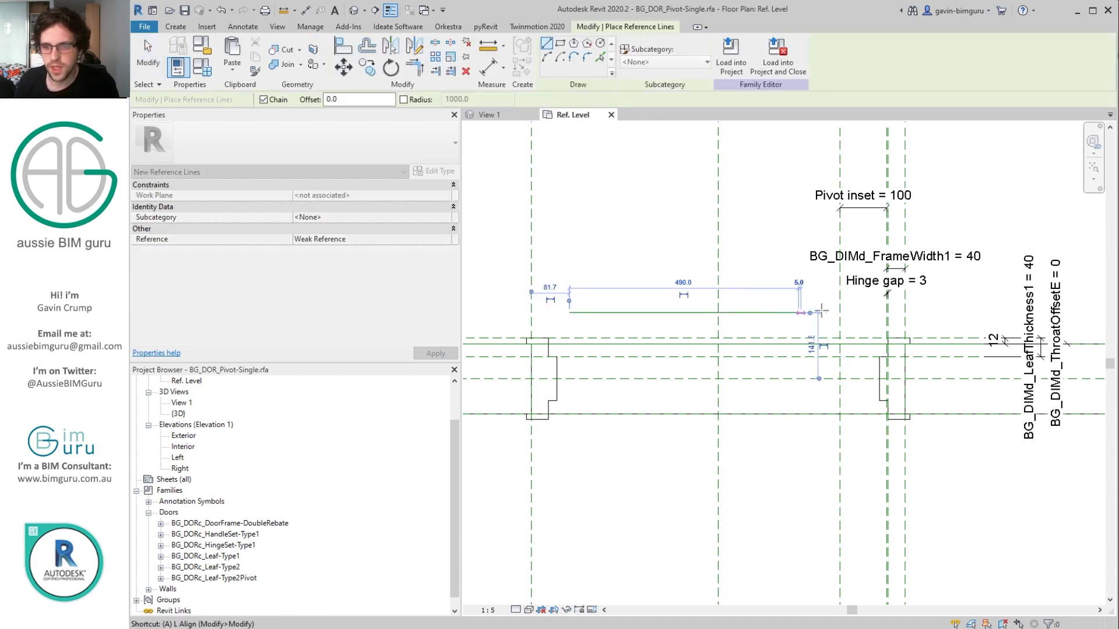
{"action": "left_click", "coordinate": [839, 306]}
{"action": "key", "text": "Escape"}
{"action": "key", "text": "Escape"}
Align and lock the reference line's ends to the pivot plane and latch-side opening plane, and the line itself to the wall centre plane.
{"action": "key", "text": "a"}
{"action": "key", "text": "l"}
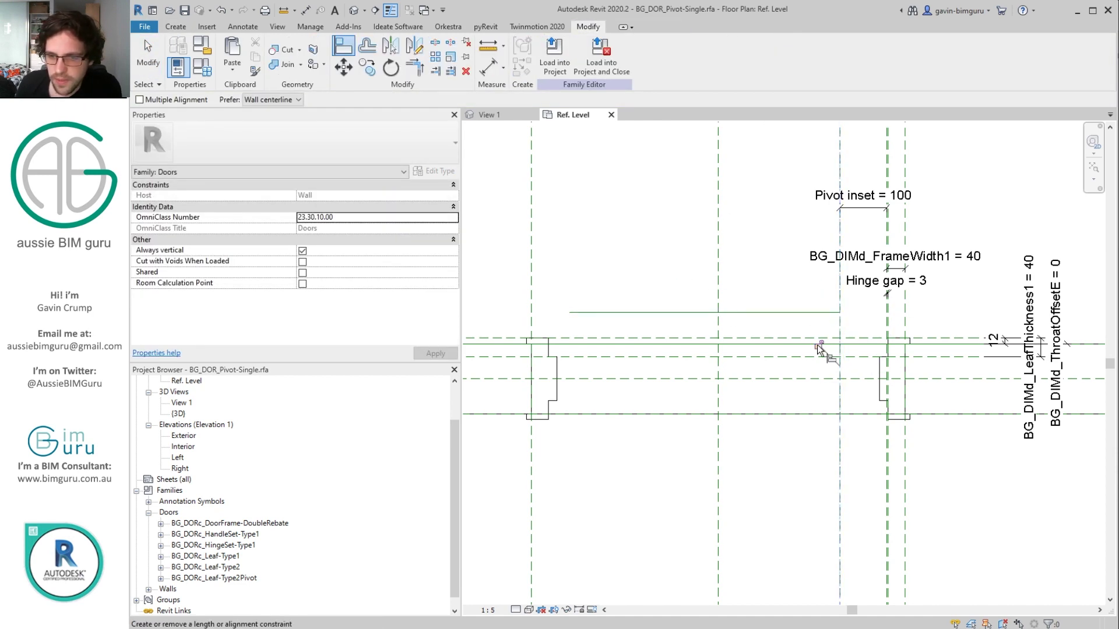
{"action": "left_click", "coordinate": [531, 315]}
{"action": "left_click", "coordinate": [568, 312]}
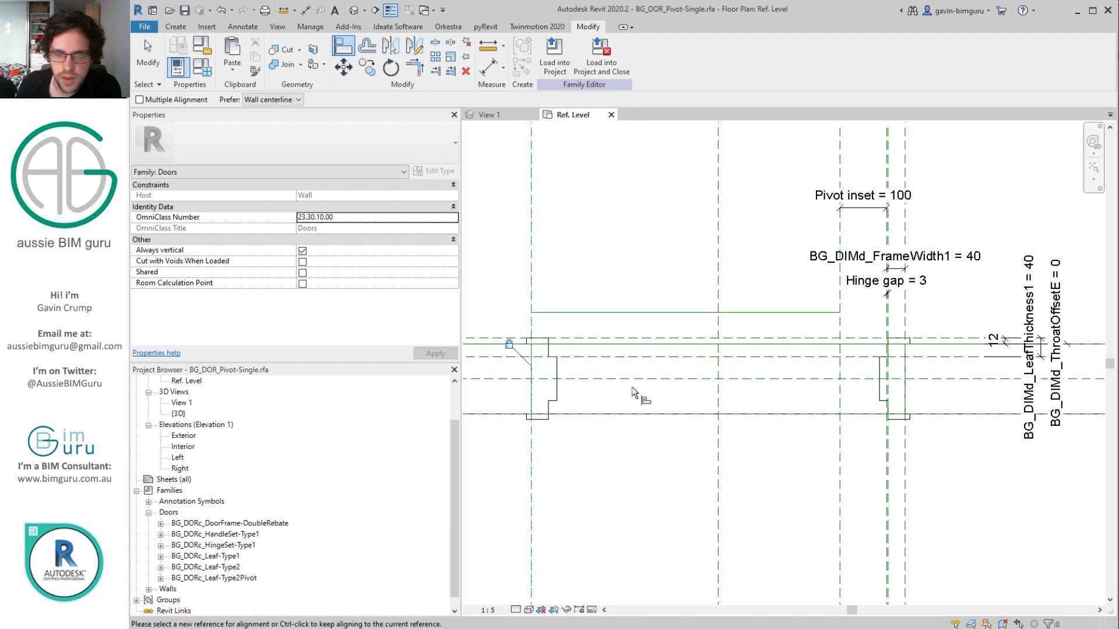
{"action": "left_click", "coordinate": [984, 379]}
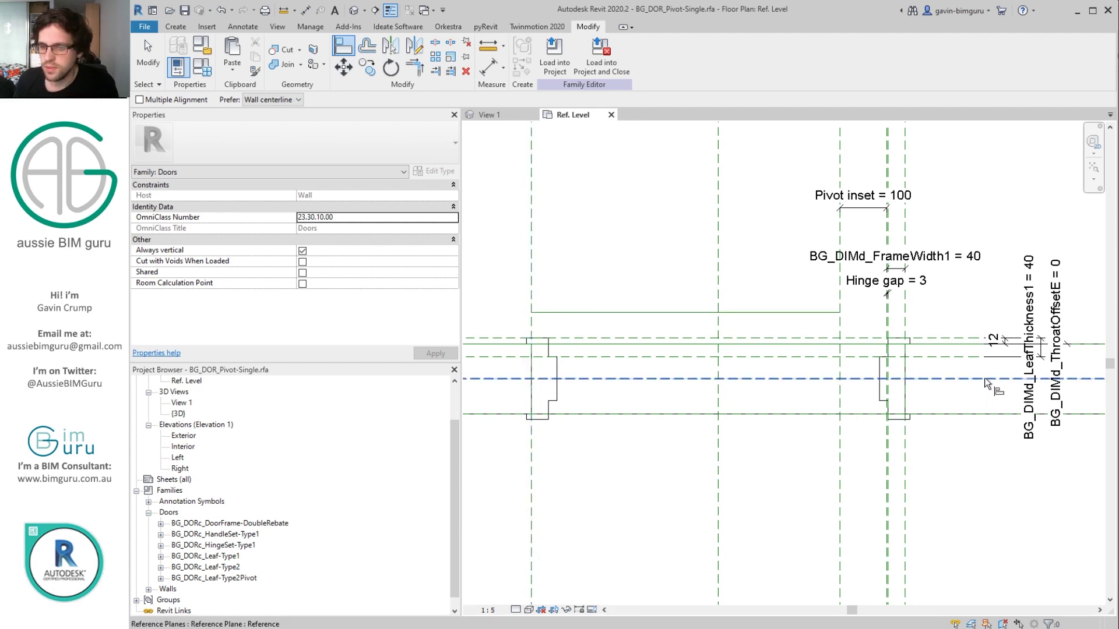
{"action": "left_click", "coordinate": [810, 315]}
{"action": "key", "text": "Escape"}
{"action": "key", "text": "Escape"}
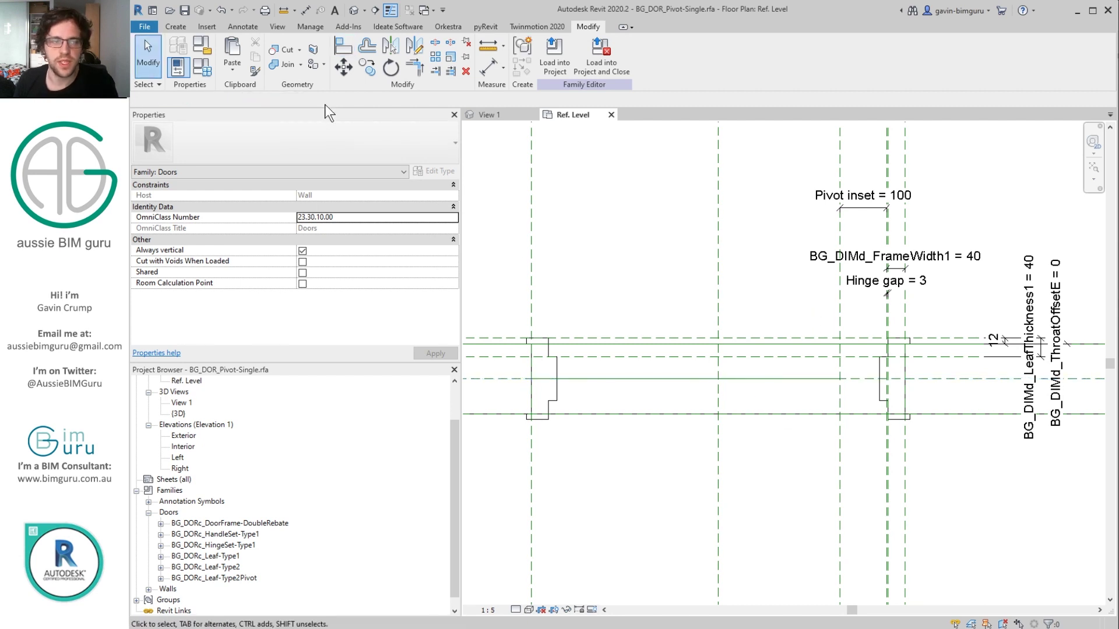
Isolate the horizontal reference line, draw an angled reference line from its pivot end towards the latch side, and reset the isolation.
{"action": "left_click", "coordinate": [810, 378]}
{"action": "key", "text": "h"}
{"action": "key", "text": "i"}
{"action": "key", "text": "Escape"}
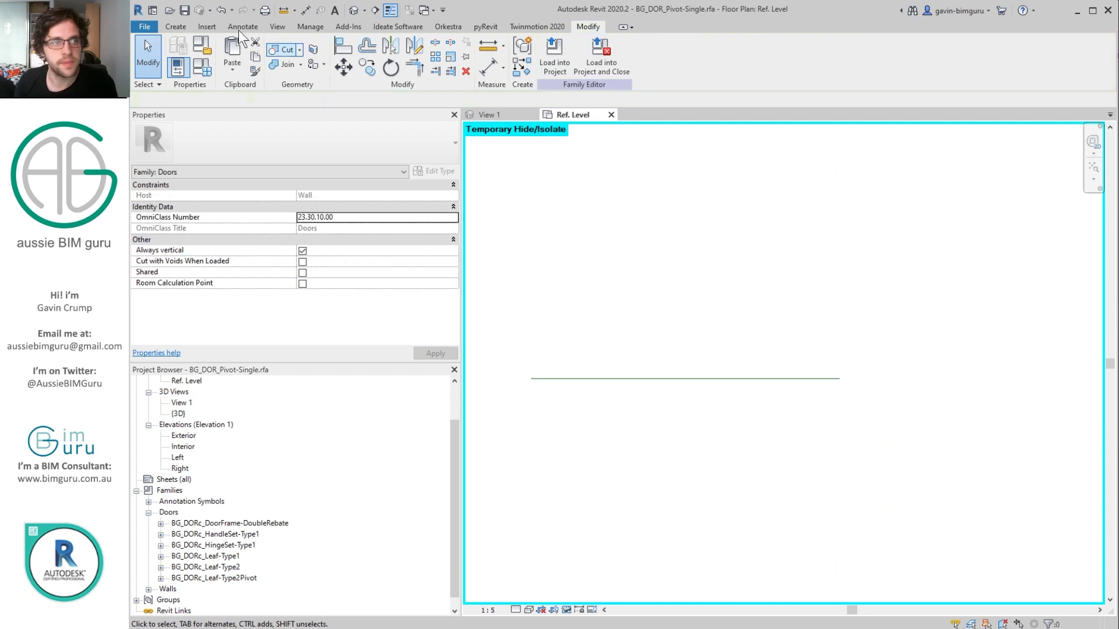
{"action": "left_click", "coordinate": [786, 55]}
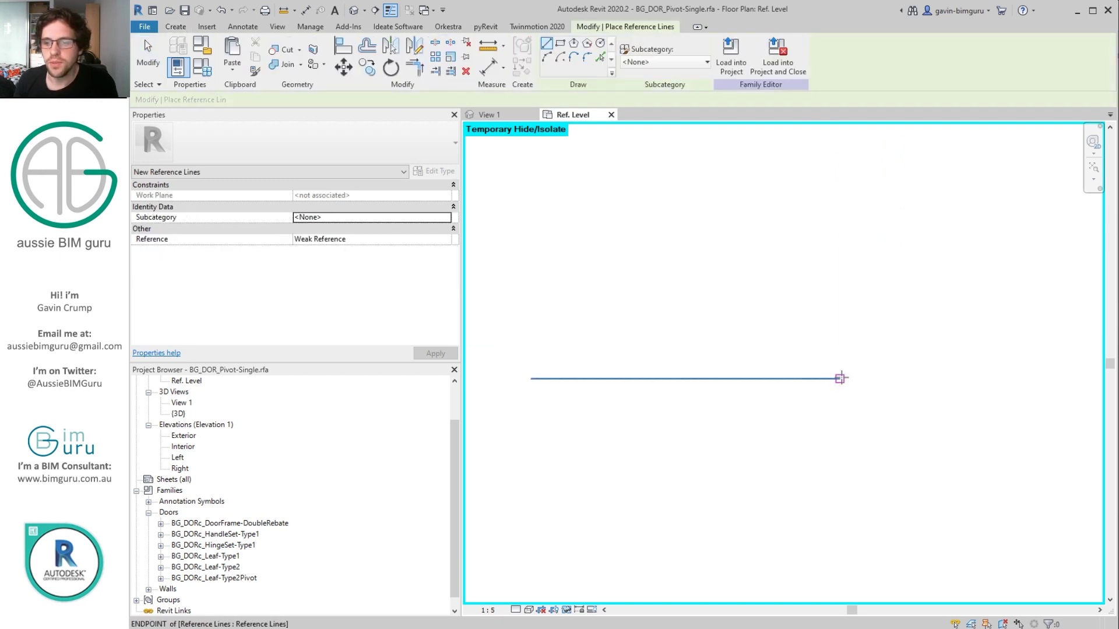
{"action": "left_click", "coordinate": [839, 379]}
{"action": "left_click", "coordinate": [517, 268]}
{"action": "key", "text": "Escape"}
{"action": "key", "text": "Escape"}
{"action": "left_click", "coordinate": [565, 609]}
{"action": "left_click", "coordinate": [577, 597]}
Place an angular dimension between the angled swing line and the horizontal reference line.
{"action": "left_click", "coordinate": [242, 26]}
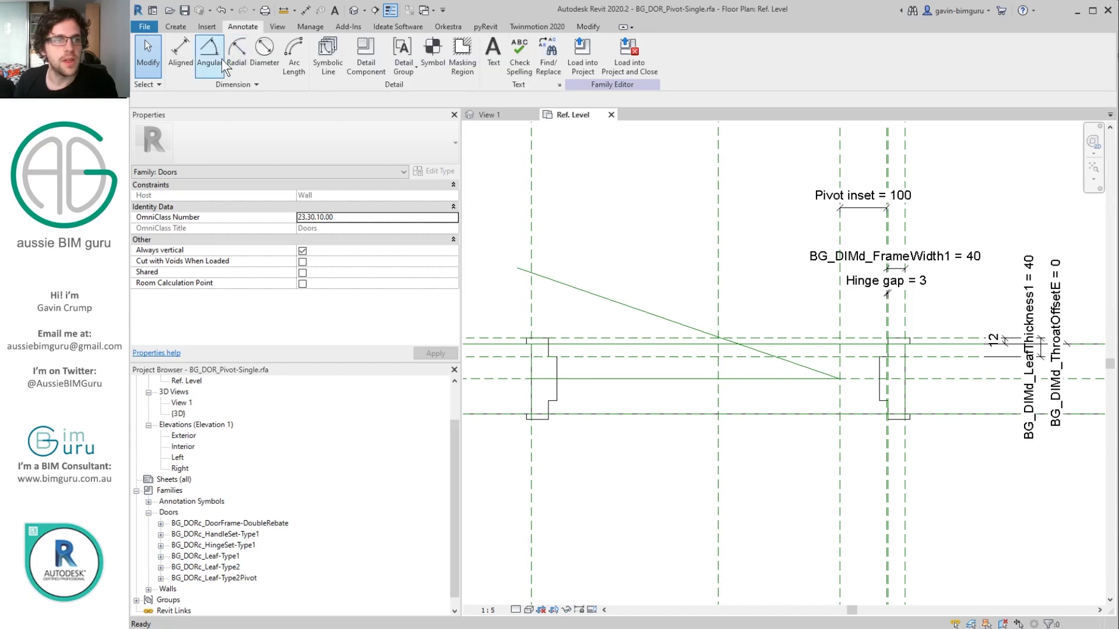
{"action": "left_click", "coordinate": [222, 59]}
{"action": "left_click", "coordinate": [648, 313]}
{"action": "left_click", "coordinate": [741, 379]}
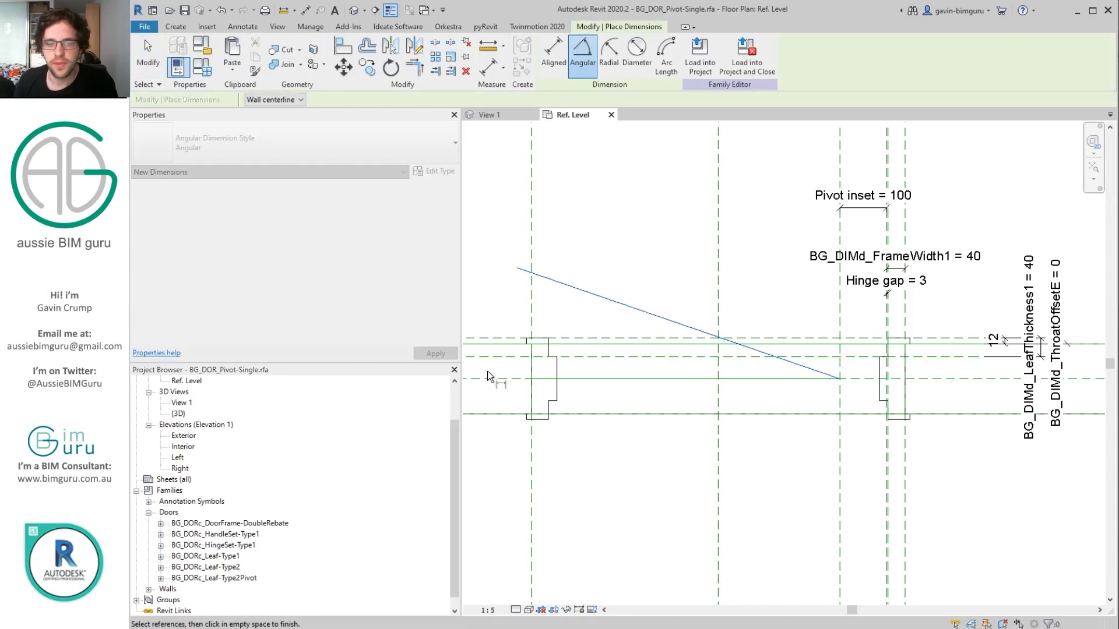
{"action": "left_click", "coordinate": [633, 349]}
{"action": "key", "text": "Escape"}
Label the angular dimension with the existing BG_DIMd_Swing3DAngle1 parameter.
{"action": "left_click", "coordinate": [634, 54]}
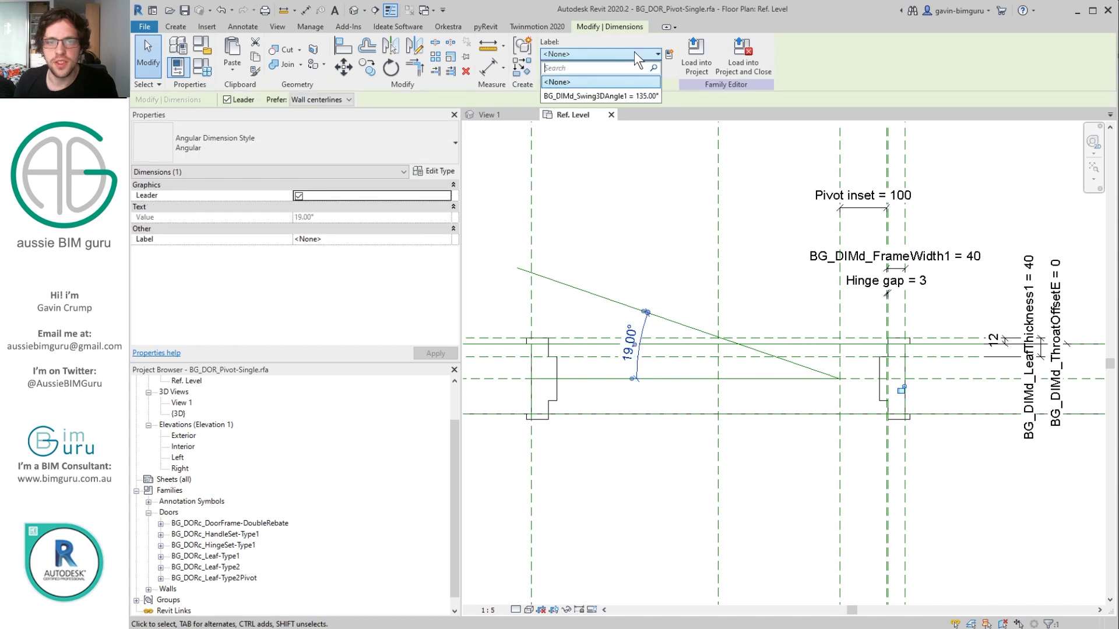
{"action": "left_click", "coordinate": [609, 96]}
{"action": "key", "text": "Escape"}
{"action": "middle_click_drag", "start_coordinate": [935, 347], "coordinate": [878, 349]}
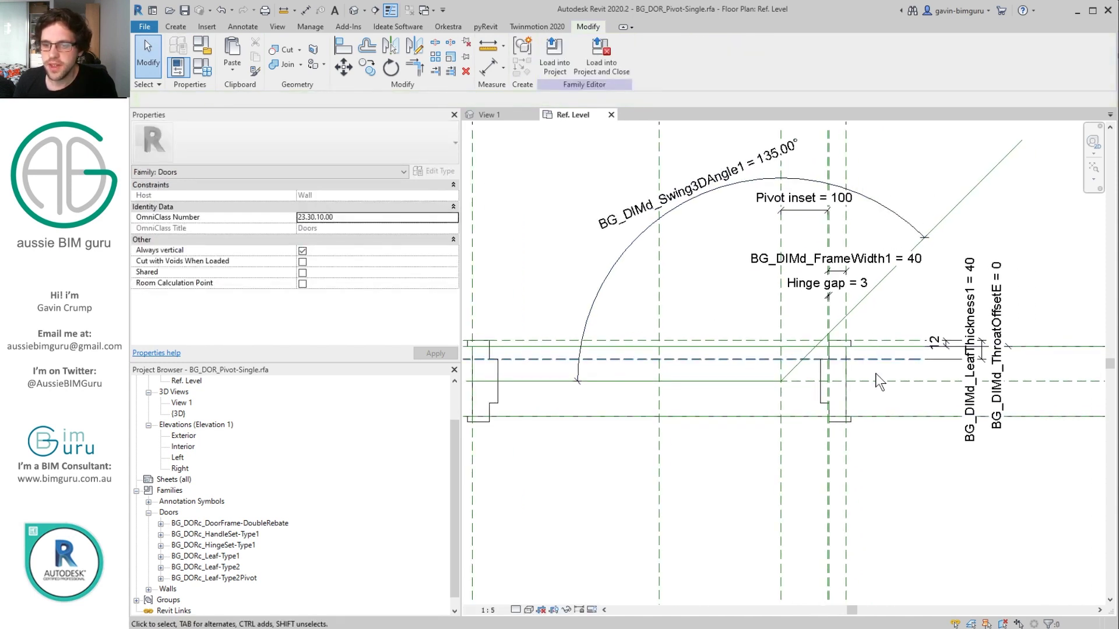
Set the BG_DIMd_Swing3DAngle1 parameter to 30° in the family types.
{"action": "left_click", "coordinate": [203, 71]}
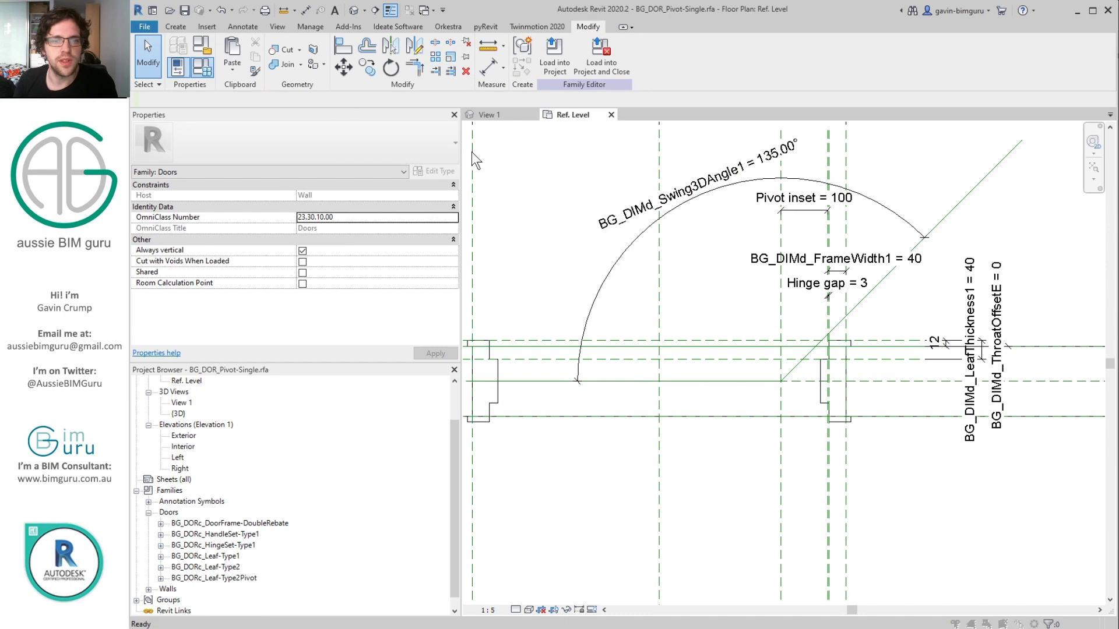
{"action": "double_click", "coordinate": [239, 189]}
{"action": "type", "text": "30"}
{"action": "left_click", "coordinate": [406, 497]}
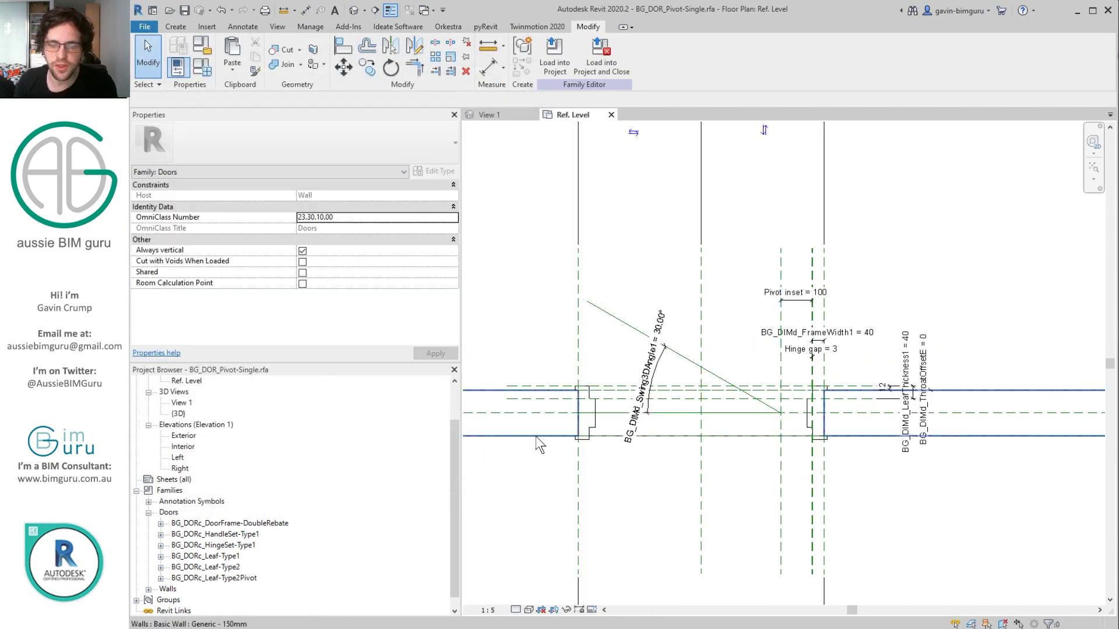
Place the Typical type of BG_DORc_Leaf-Type2Pivot on the work plane of the angled reference line.
{"action": "left_click", "coordinate": [231, 554]}
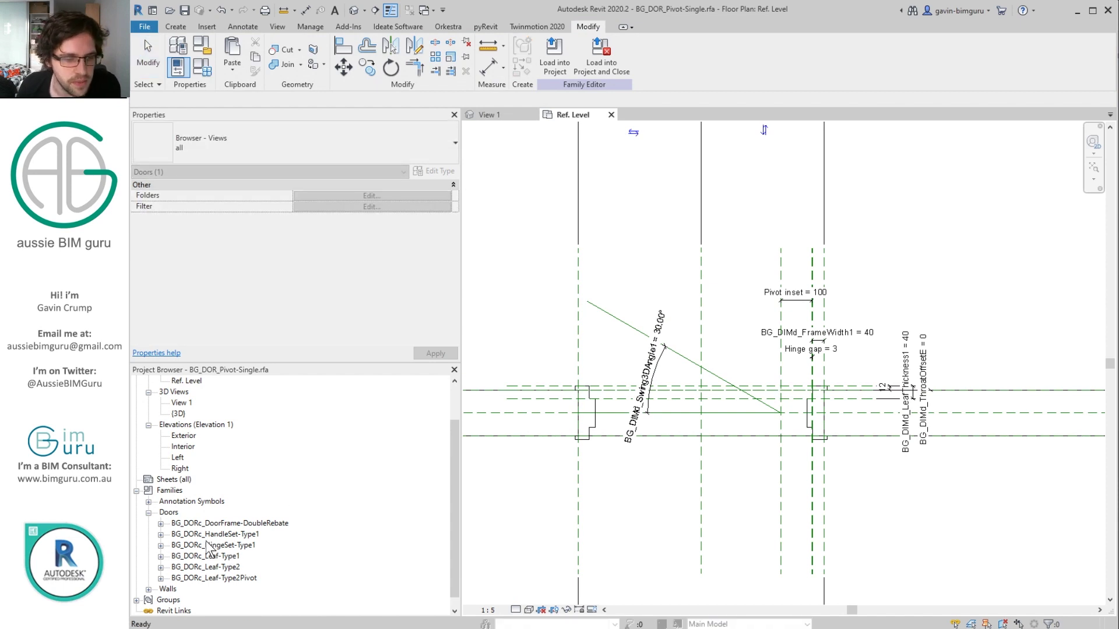
{"action": "double_click", "coordinate": [230, 579]}
{"action": "left_click", "coordinate": [194, 589]}
{"action": "left_click_drag", "start_coordinate": [218, 579], "coordinate": [857, 285]}
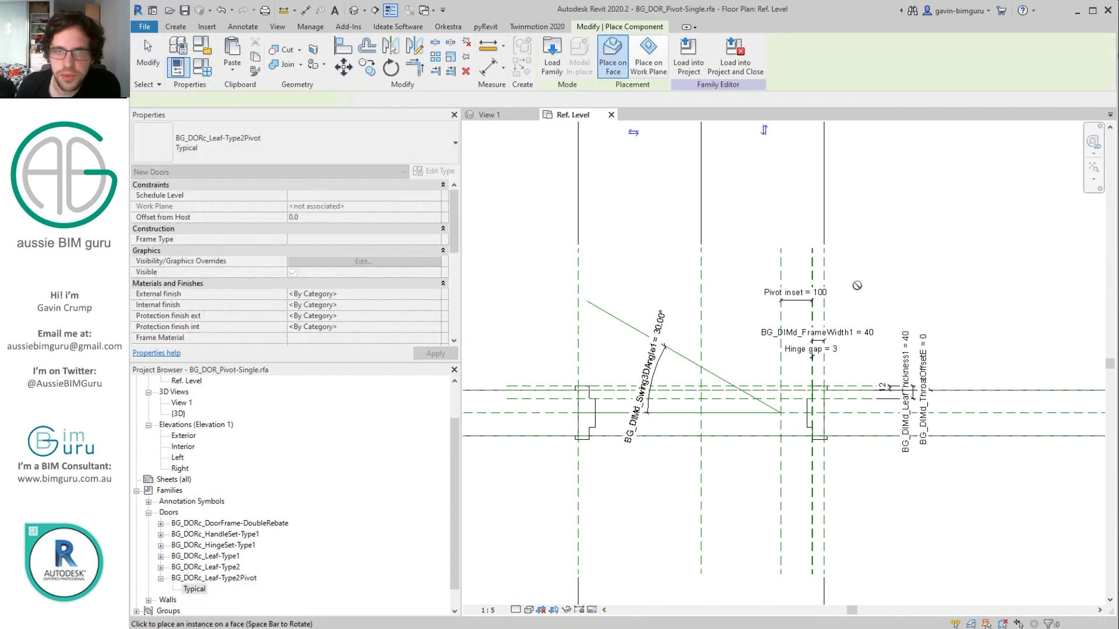
{"action": "left_click", "coordinate": [649, 70]}
{"action": "left_click", "coordinate": [464, 98]}
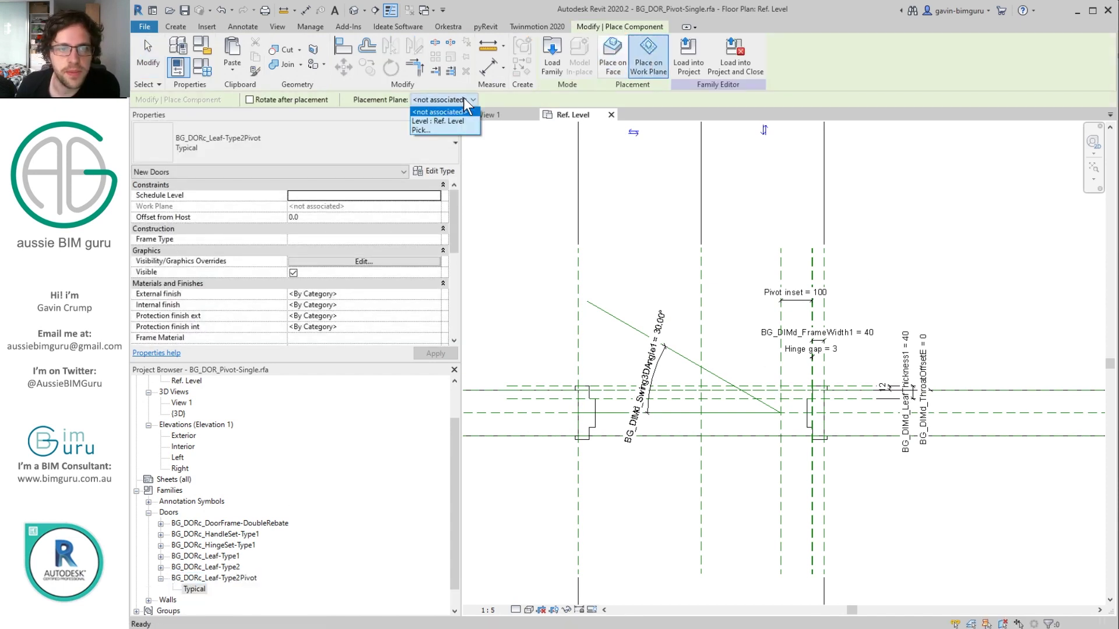
{"action": "left_click", "coordinate": [448, 125]}
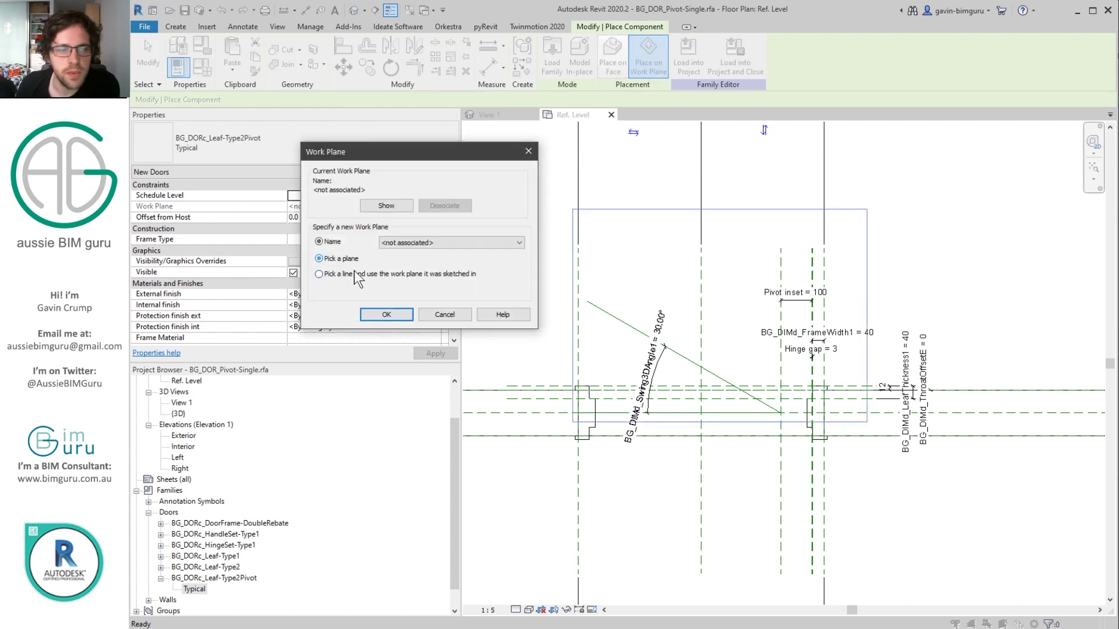
{"action": "left_click", "coordinate": [386, 315]}
{"action": "left_click", "coordinate": [676, 352]}
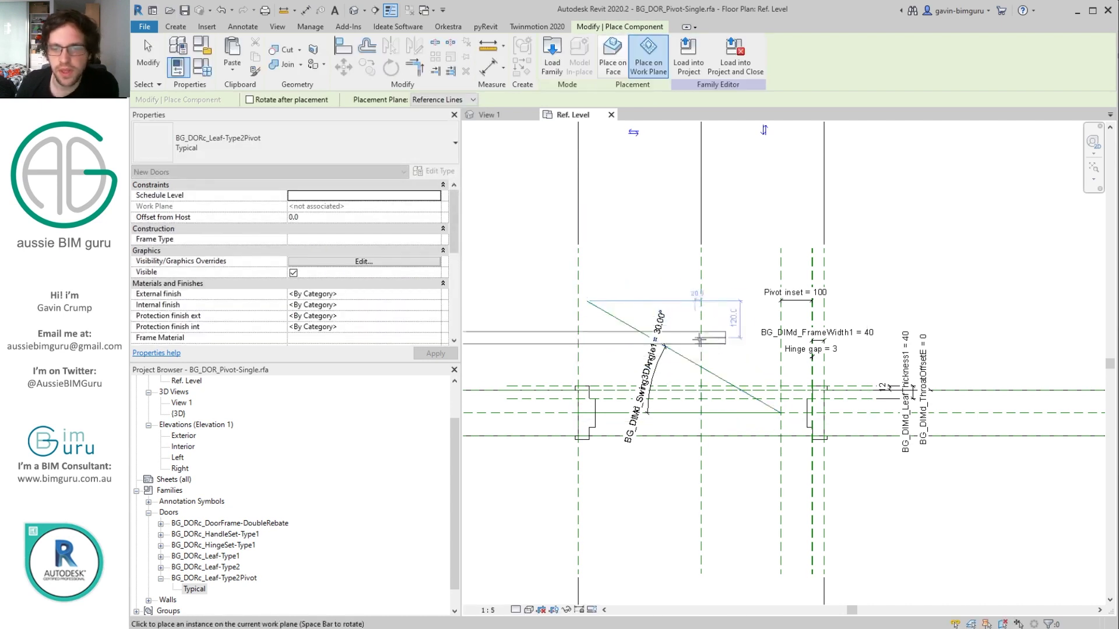
{"action": "left_click", "coordinate": [692, 341]}
Align the centre of the placed pivot leaf to the angled reference line.
{"action": "key", "text": "a"}
{"action": "key", "text": "l"}
{"action": "left_click", "coordinate": [682, 340]}
{"action": "key", "text": "Escape"}
Associate the pivot leaf's Height with BG_DIMd_LeafHeight1 and its Width with BG_DIMd_LeafWidth1.
{"action": "left_click", "coordinate": [694, 357]}
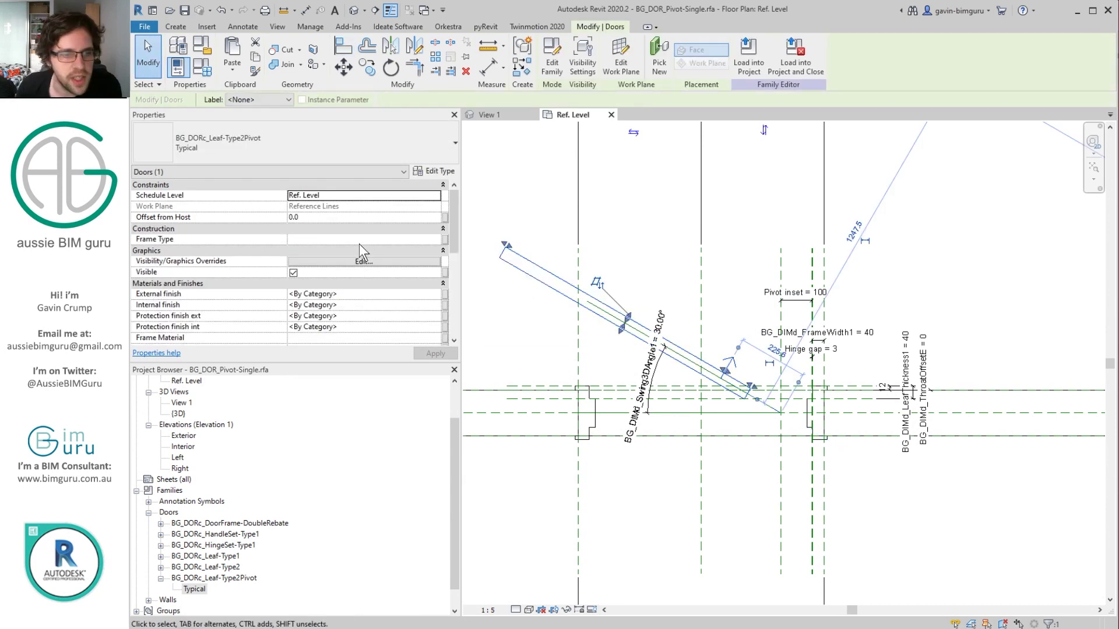
{"action": "scroll", "coordinate": [358, 250], "scroll_direction": "down", "scroll_amount": 4}
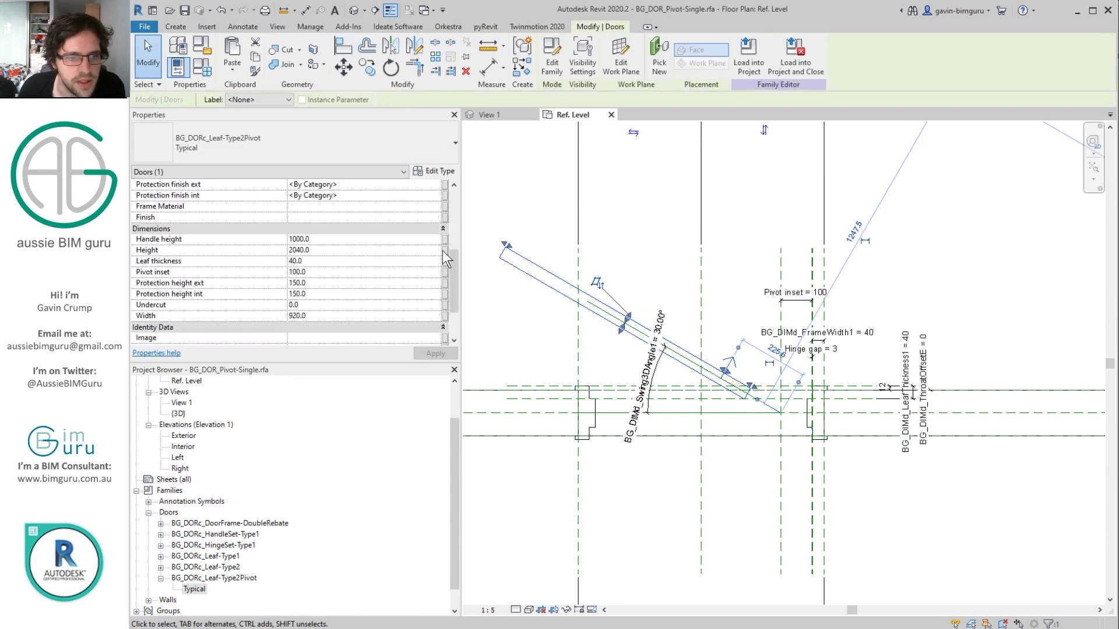
{"action": "left_click", "coordinate": [444, 251]}
{"action": "left_click", "coordinate": [764, 279]}
{"action": "left_click", "coordinate": [735, 272]}
{"action": "left_click", "coordinate": [819, 383]}
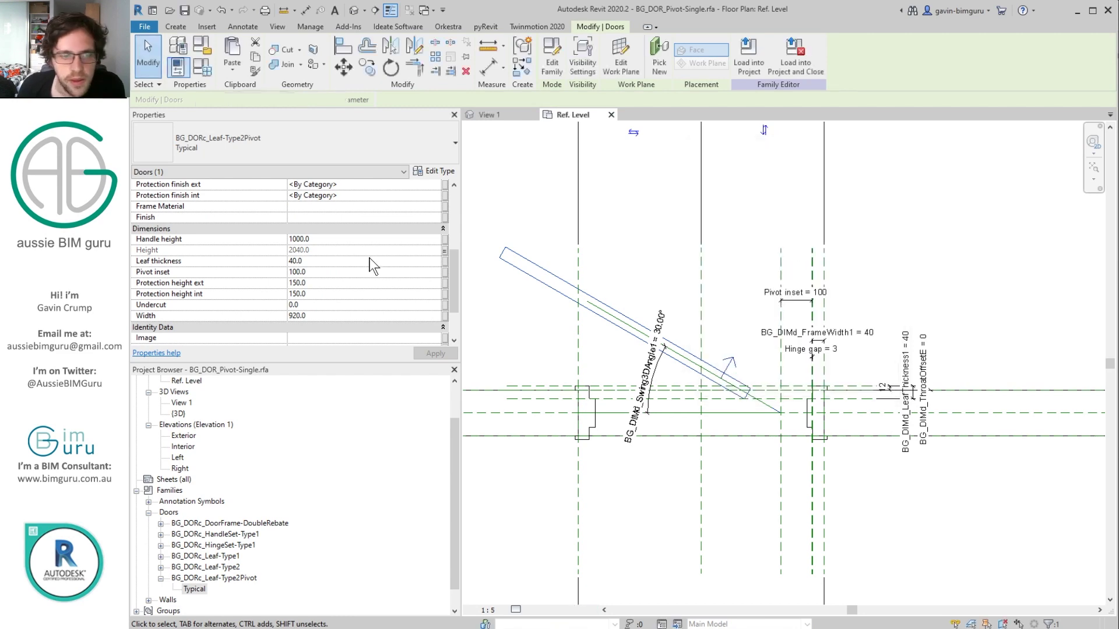
{"action": "left_click", "coordinate": [445, 315]}
{"action": "left_click", "coordinate": [735, 288]}
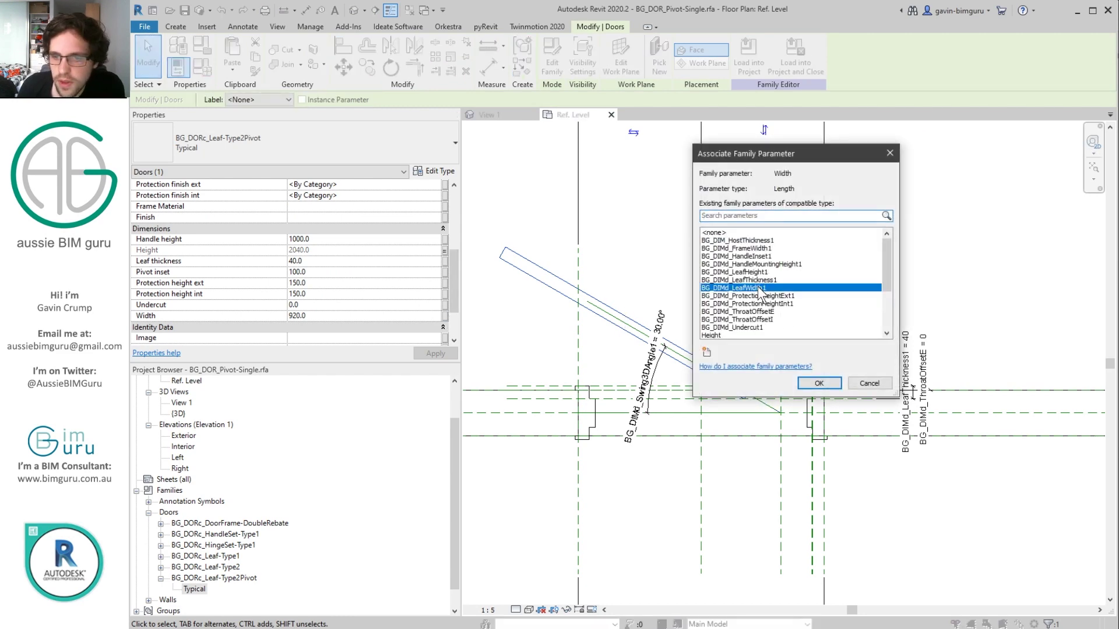
{"action": "left_click", "coordinate": [819, 382]}
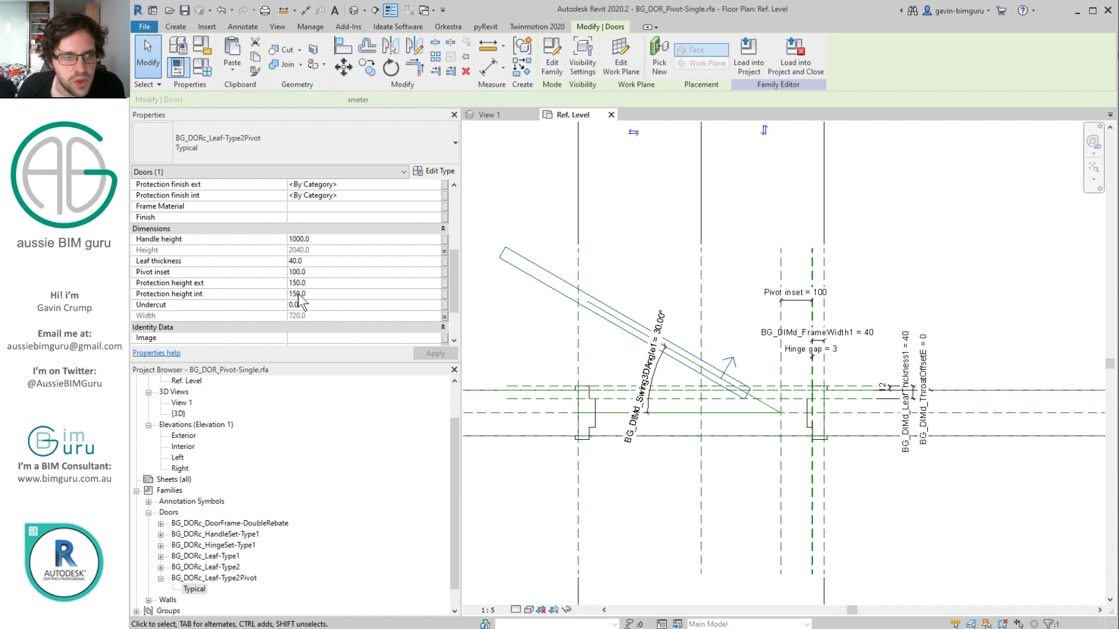
Associate the leaf's Pivot inset with the Pivot inset parameter and its Leaf thickness with BG_DIMd_LeafThickness1.
{"action": "left_click", "coordinate": [444, 272]}
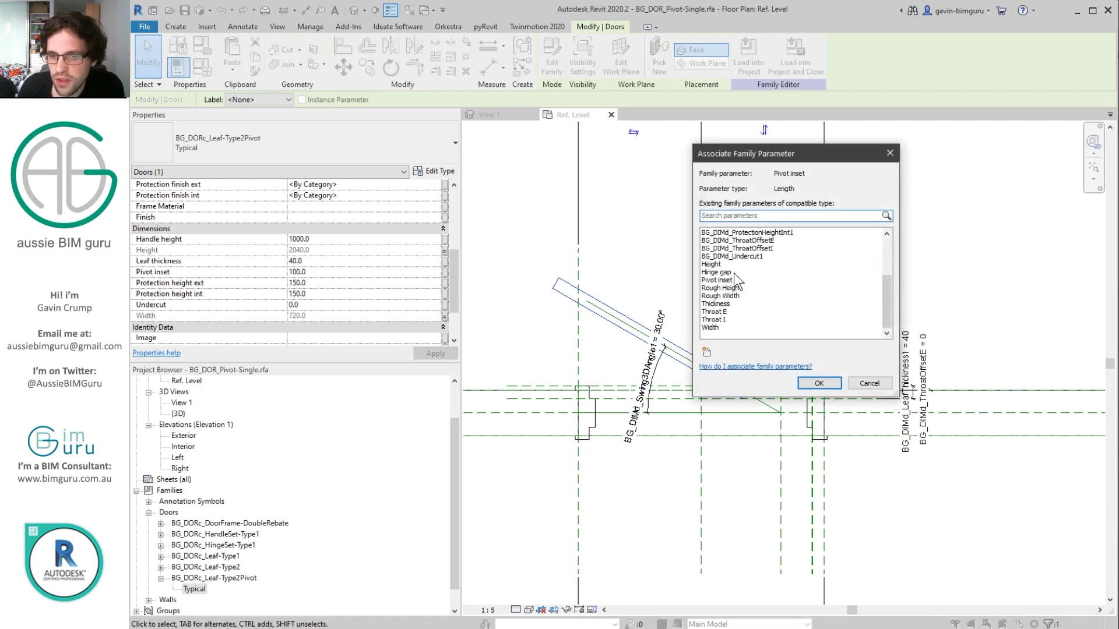
{"action": "left_click", "coordinate": [722, 280]}
{"action": "left_click", "coordinate": [818, 383]}
{"action": "left_click", "coordinate": [444, 261]}
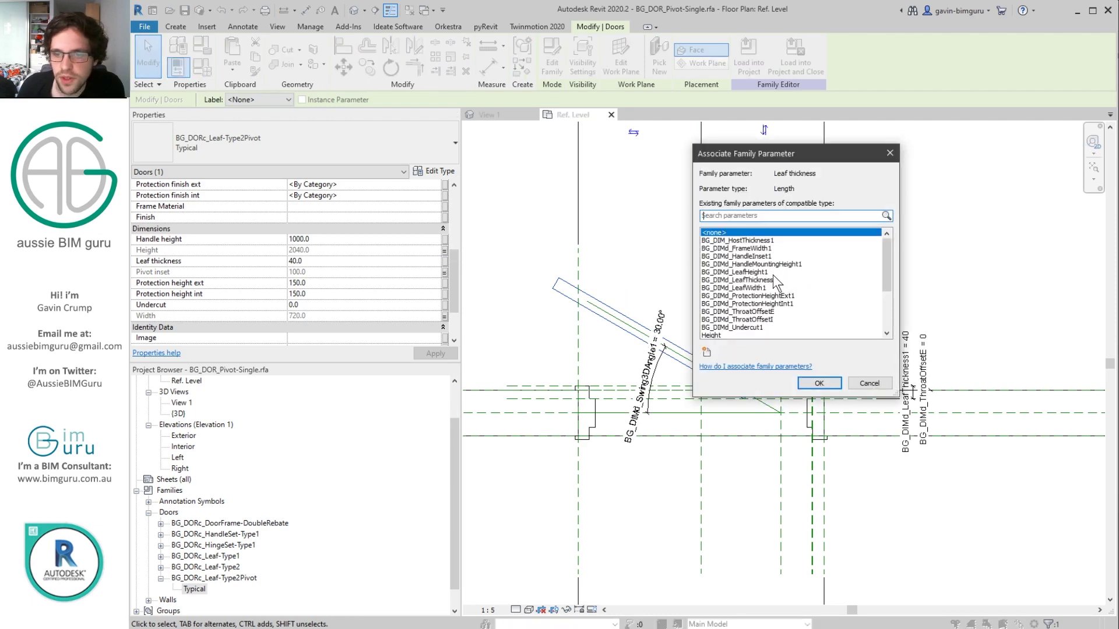
{"action": "left_click", "coordinate": [773, 278]}
{"action": "left_click", "coordinate": [819, 383]}
{"action": "left_click", "coordinate": [855, 289]}
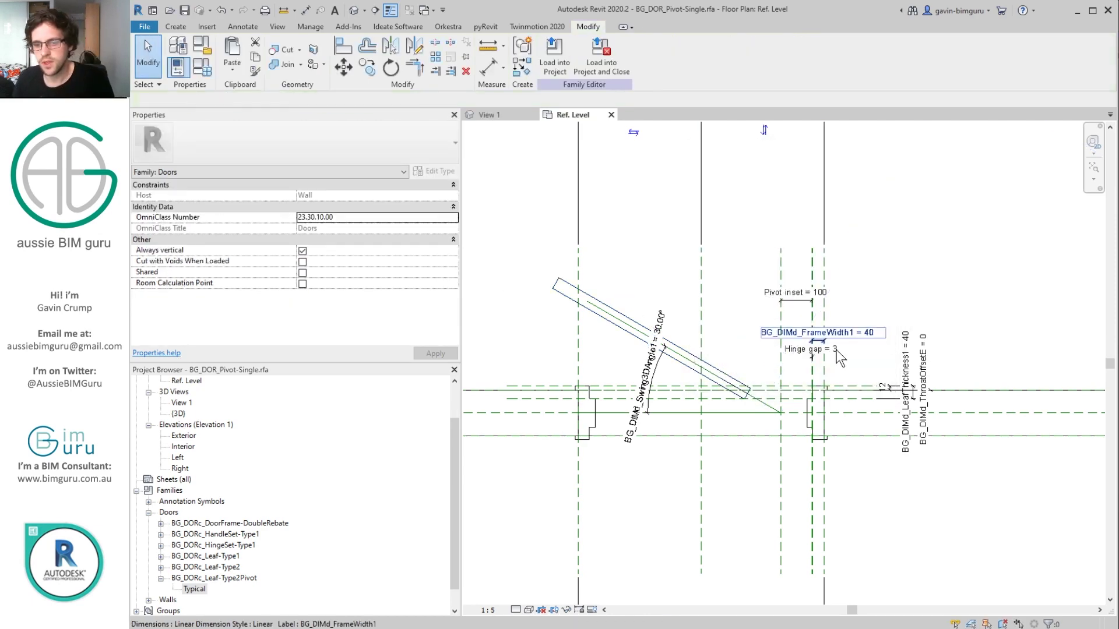
Move the pivot leaf from its pivot point to the pivot end of the angled reference line.
{"action": "scroll", "coordinate": [776, 406], "scroll_direction": "up", "scroll_amount": 4}
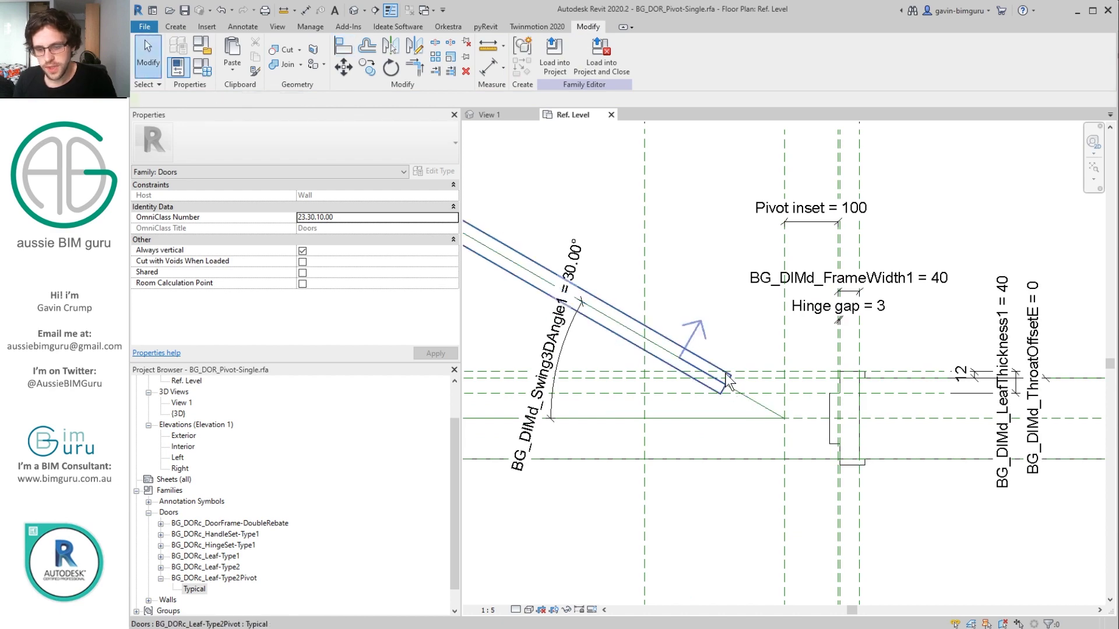
{"action": "left_click", "coordinate": [726, 374]}
{"action": "scroll", "coordinate": [702, 369], "scroll_direction": "up", "scroll_amount": 2}
{"action": "key", "text": "m"}
{"action": "key", "text": "v"}
{"action": "left_click", "coordinate": [663, 350]}
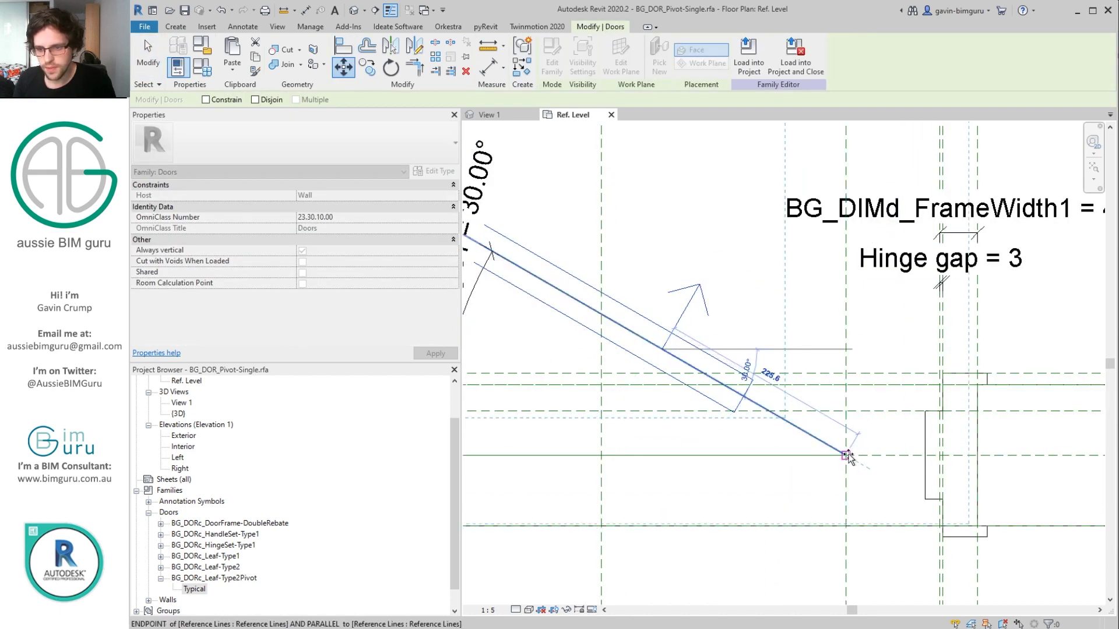
{"action": "left_click", "coordinate": [848, 458]}
{"action": "key", "text": "Escape"}
{"action": "scroll", "coordinate": [715, 479], "scroll_direction": "down", "scroll_amount": 4}
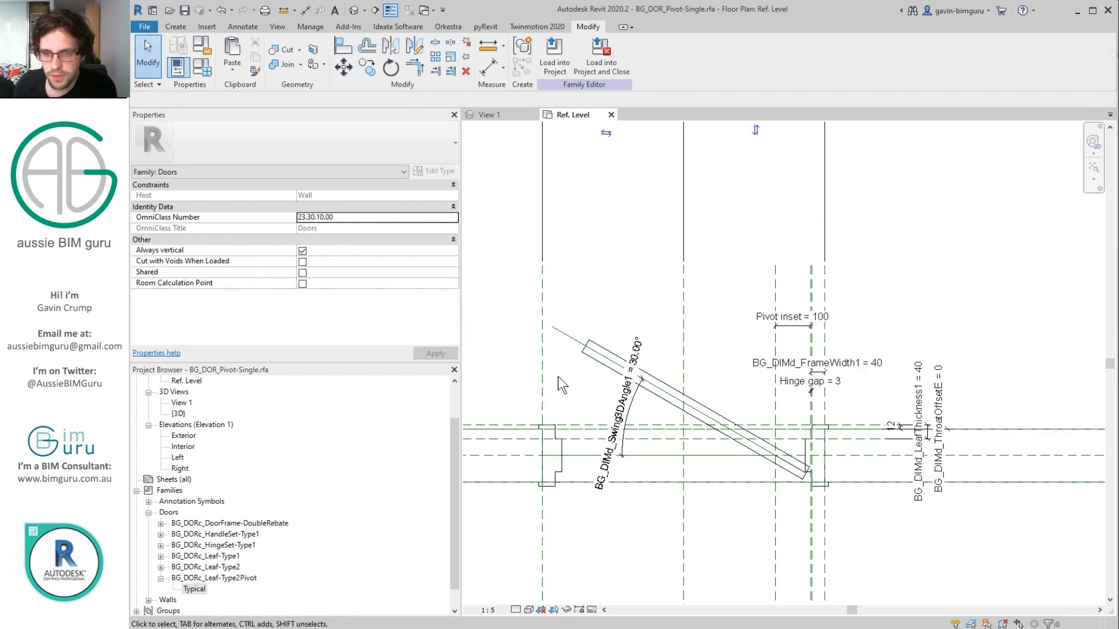
Test the leaf's swing by applying BG_DIMd_Swing3DAngle1 values of 0° and 105° in the family types.
{"action": "left_click", "coordinate": [202, 67]}
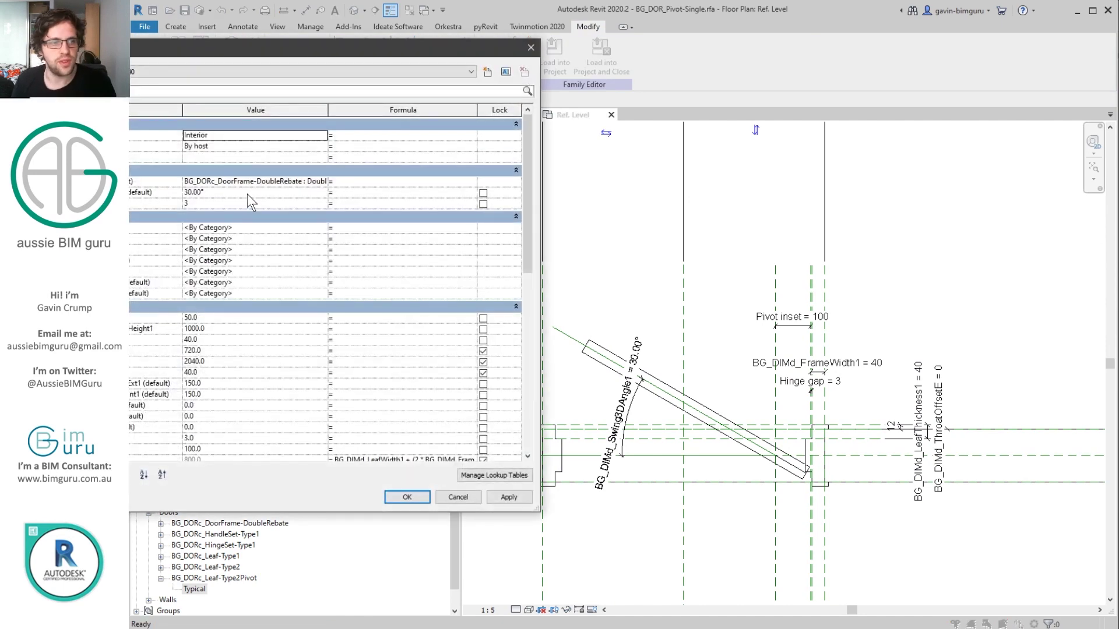
{"action": "left_click", "coordinate": [228, 194]}
{"action": "type", "text": "0"}
{"action": "left_click", "coordinate": [507, 498]}
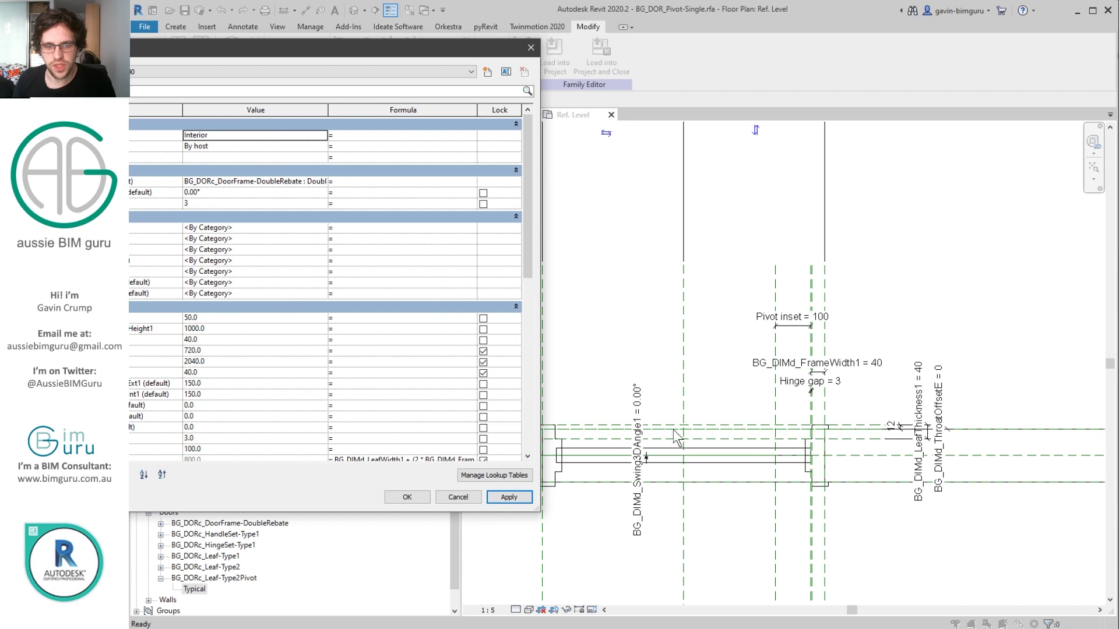
{"action": "left_click", "coordinate": [222, 192]}
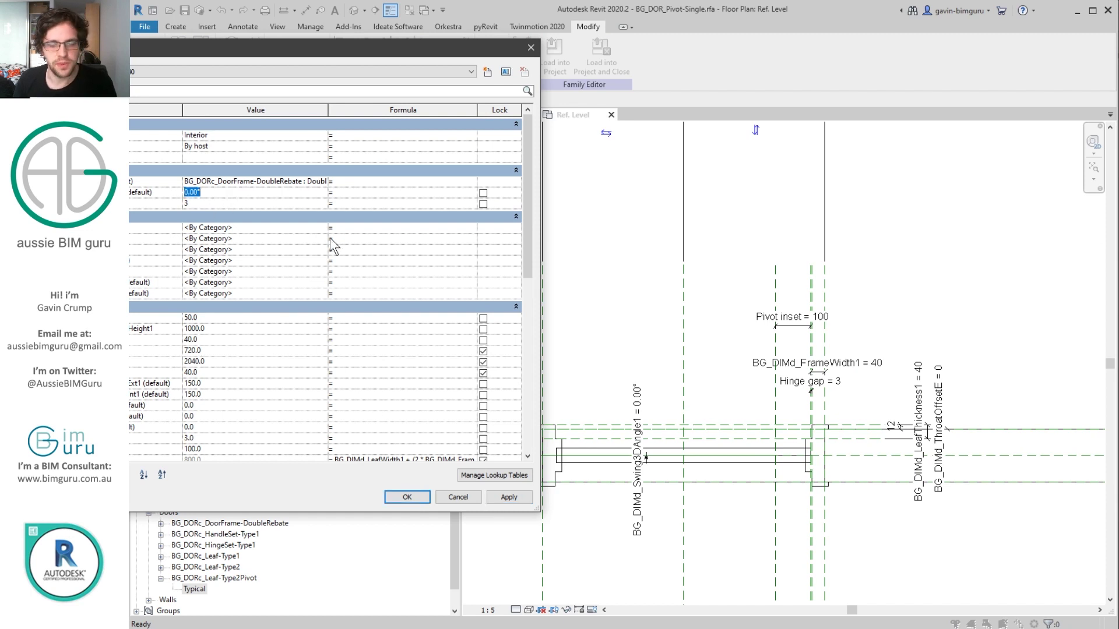
{"action": "type", "text": "105"}
{"action": "left_click", "coordinate": [502, 495]}
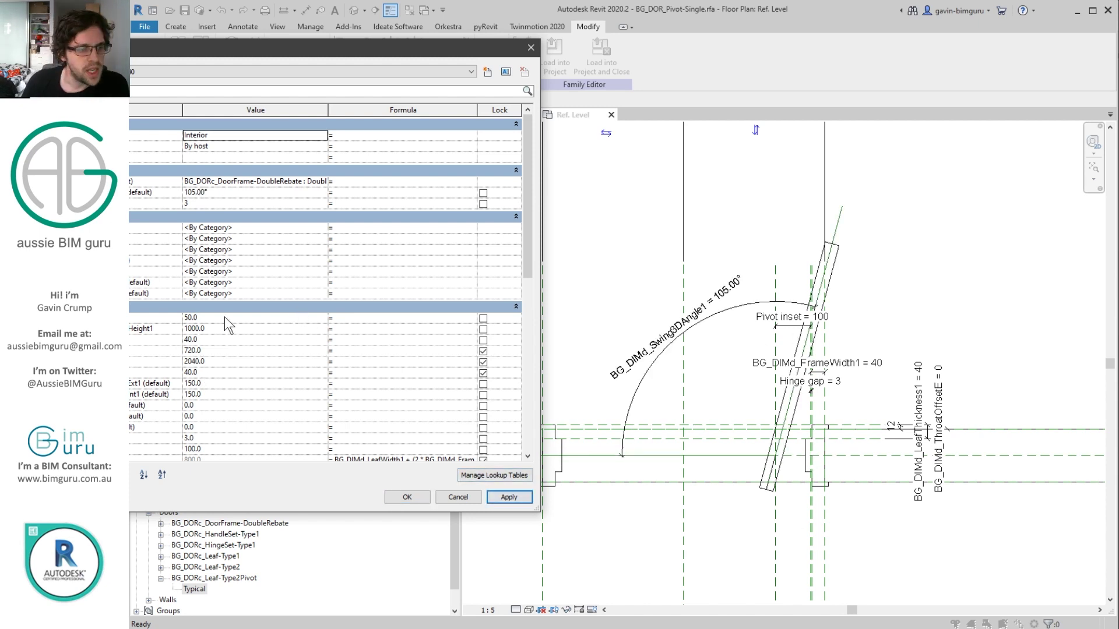
Apply a Pivot inset of 200 and test the swing angle at 45° and 0°.
{"action": "scroll", "coordinate": [196, 391], "scroll_direction": "down", "scroll_amount": 1}
{"action": "left_click", "coordinate": [233, 421]}
{"action": "type", "text": "200"}
{"action": "left_click", "coordinate": [509, 497]}
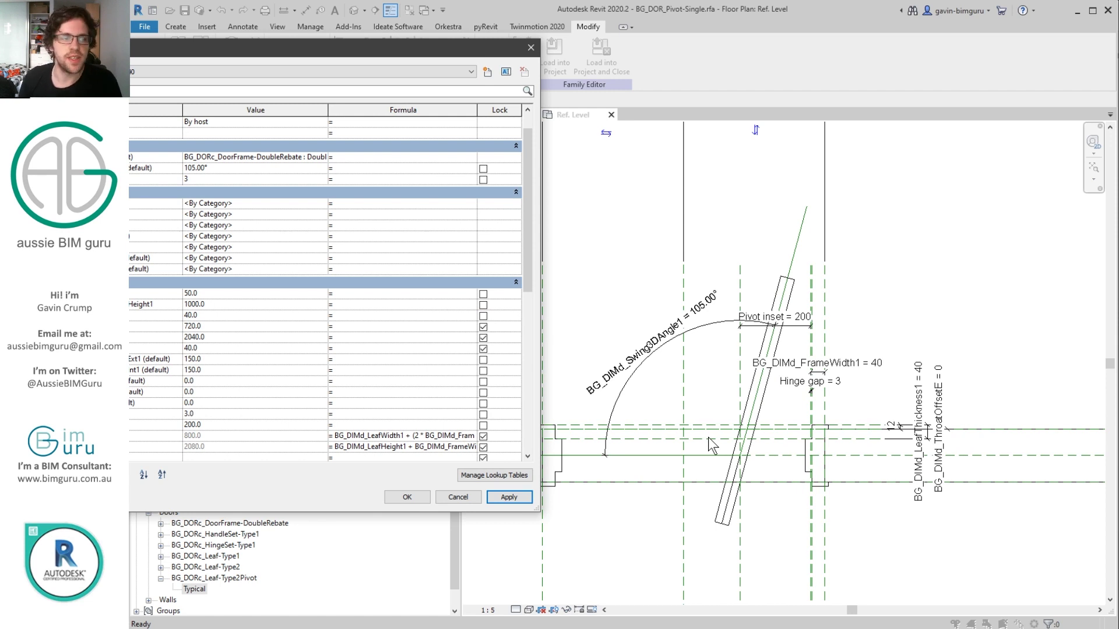
{"action": "left_click", "coordinate": [229, 168]}
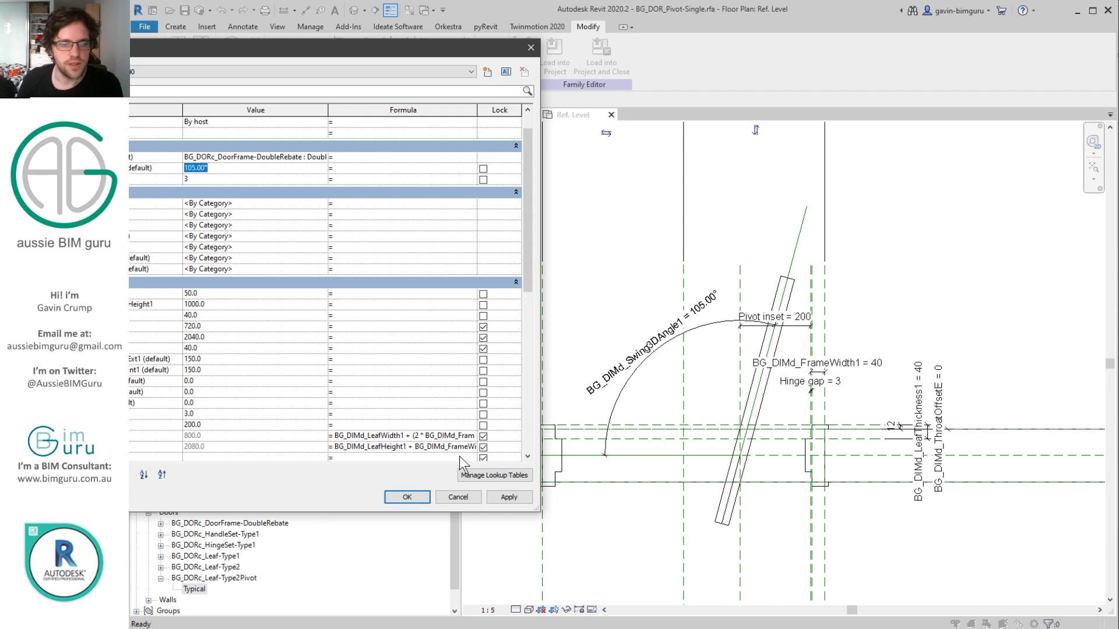
{"action": "left_click", "coordinate": [508, 497]}
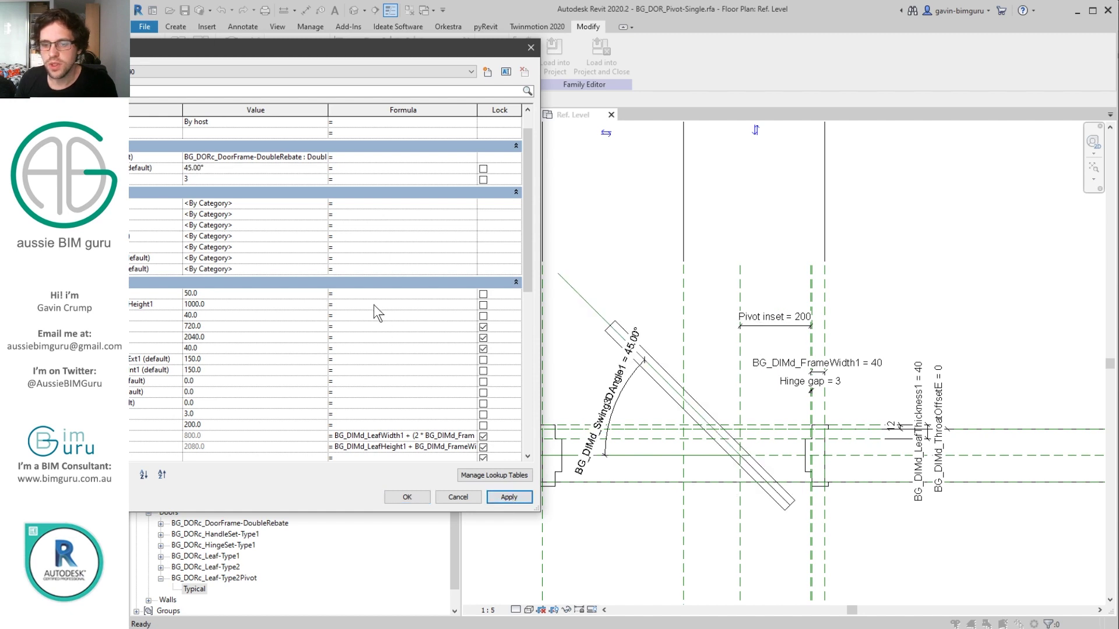
{"action": "left_click", "coordinate": [209, 167]}
{"action": "type", "text": "0"}
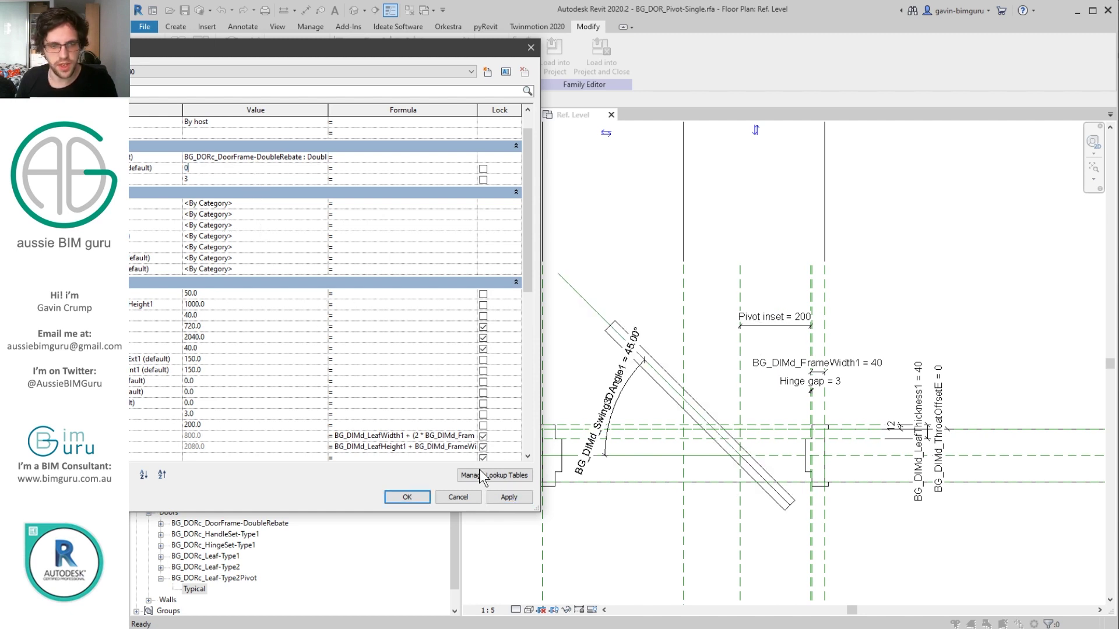
{"action": "left_click", "coordinate": [508, 496]}
Set the swing angle to 30° and the Pivot inset to 100 in the family types.
{"action": "left_click", "coordinate": [223, 169]}
{"action": "type", "text": "30"}
{"action": "left_click", "coordinate": [509, 496]}
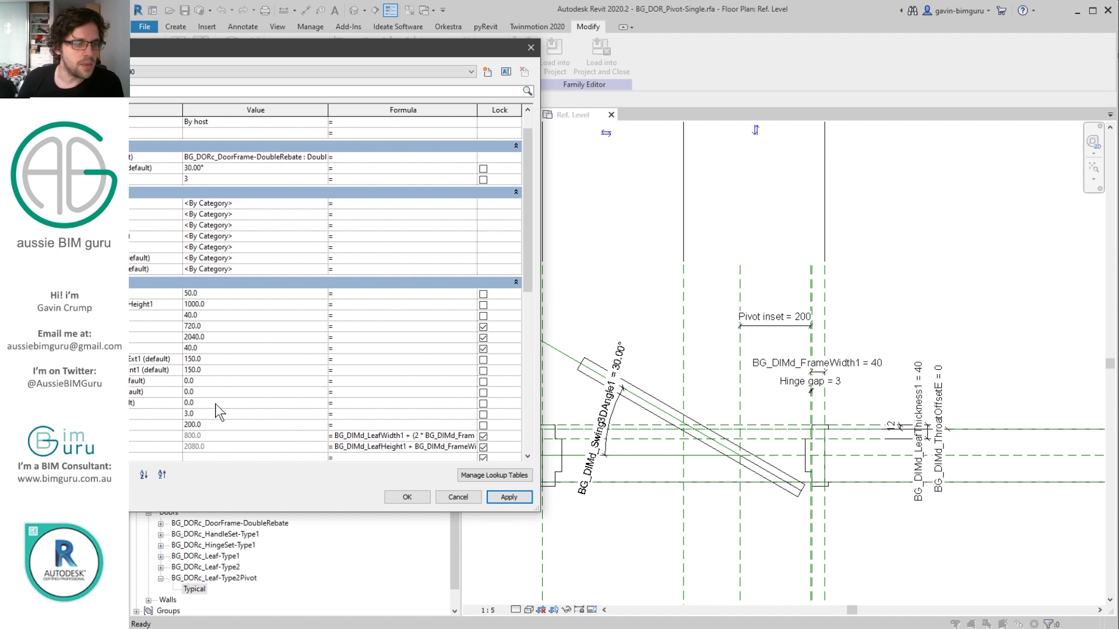
{"action": "left_click", "coordinate": [227, 425]}
{"action": "type", "text": "10.0"}
{"action": "left_click", "coordinate": [401, 498]}
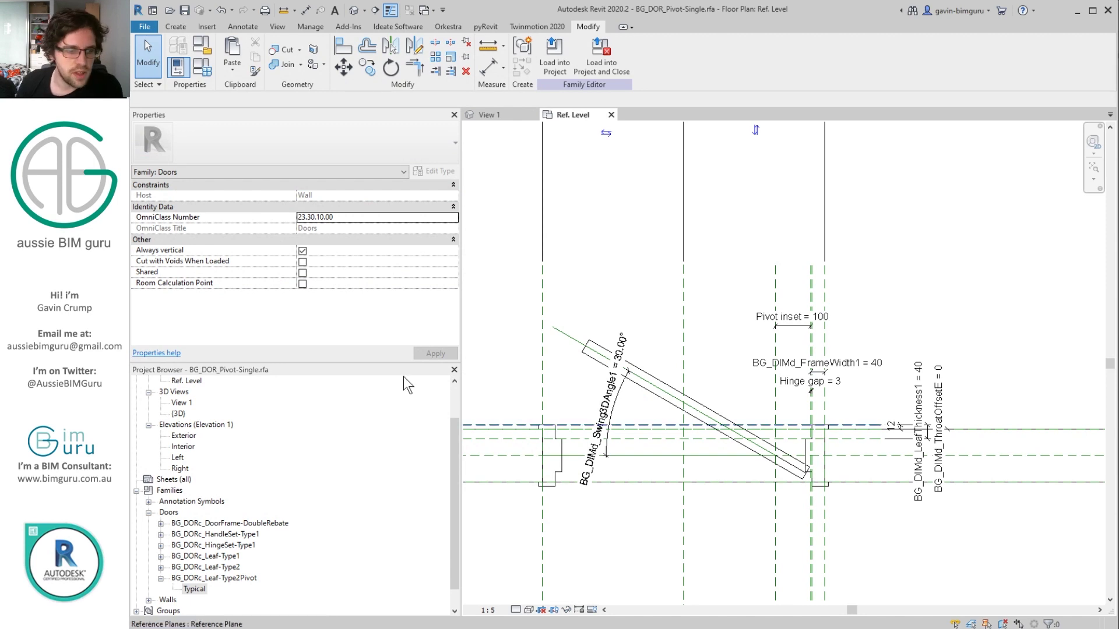
Open the 3D view View 1 and examine the pivot leaf within its door frame.
{"action": "double_click", "coordinate": [180, 404]}
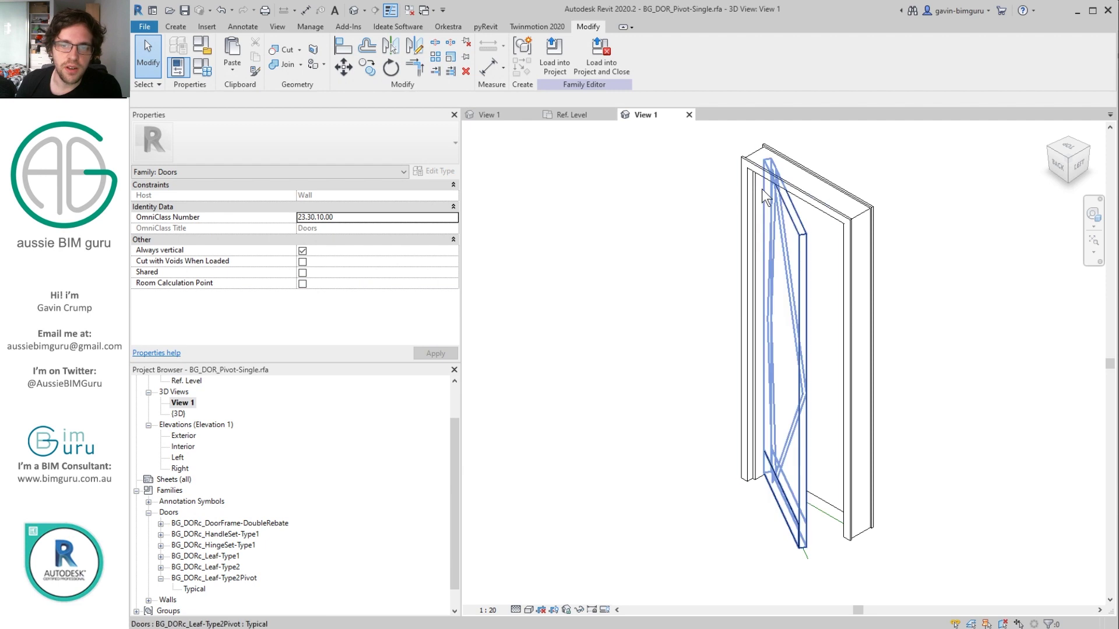
{"action": "left_click", "coordinate": [750, 180]}
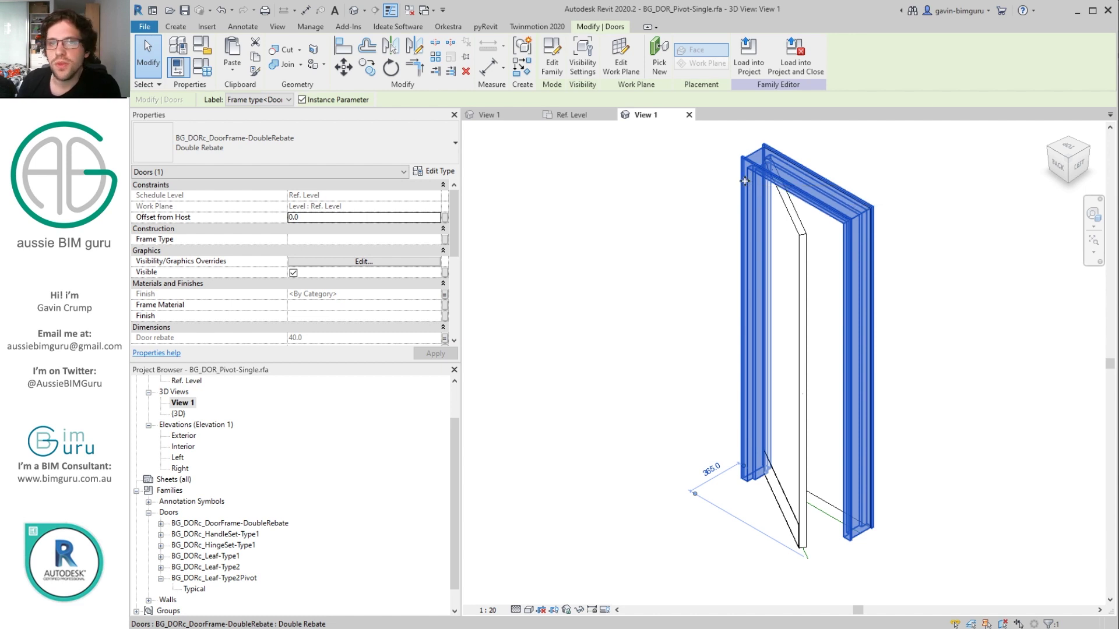
{"action": "left_click", "coordinate": [573, 254]}
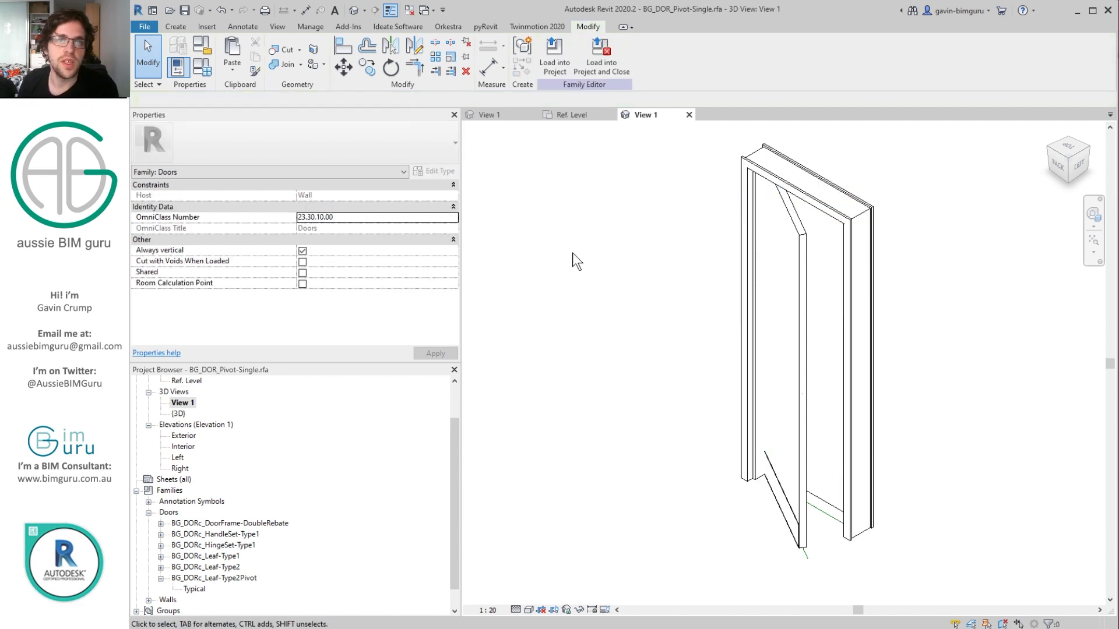